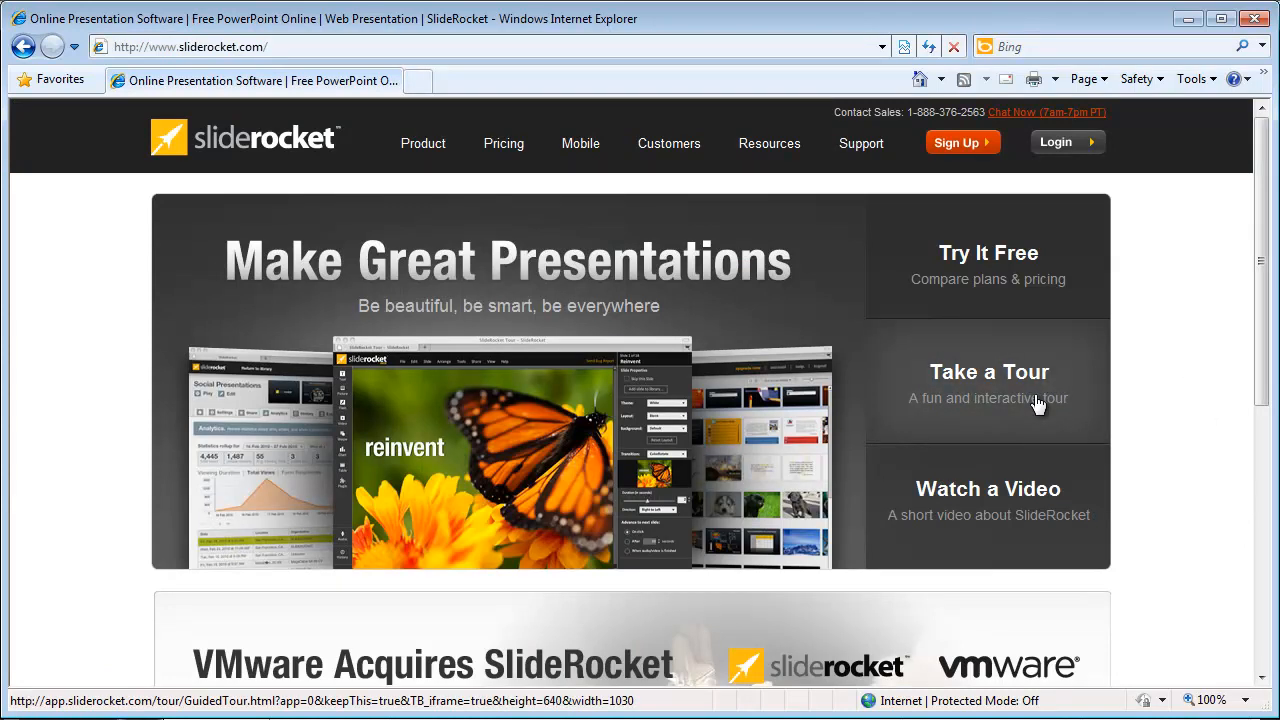
# Step: Open the sign-up page and compare the plans, highlighting Pro's attendees per meeting and Professional Analytics
pyautogui.click(960, 143)
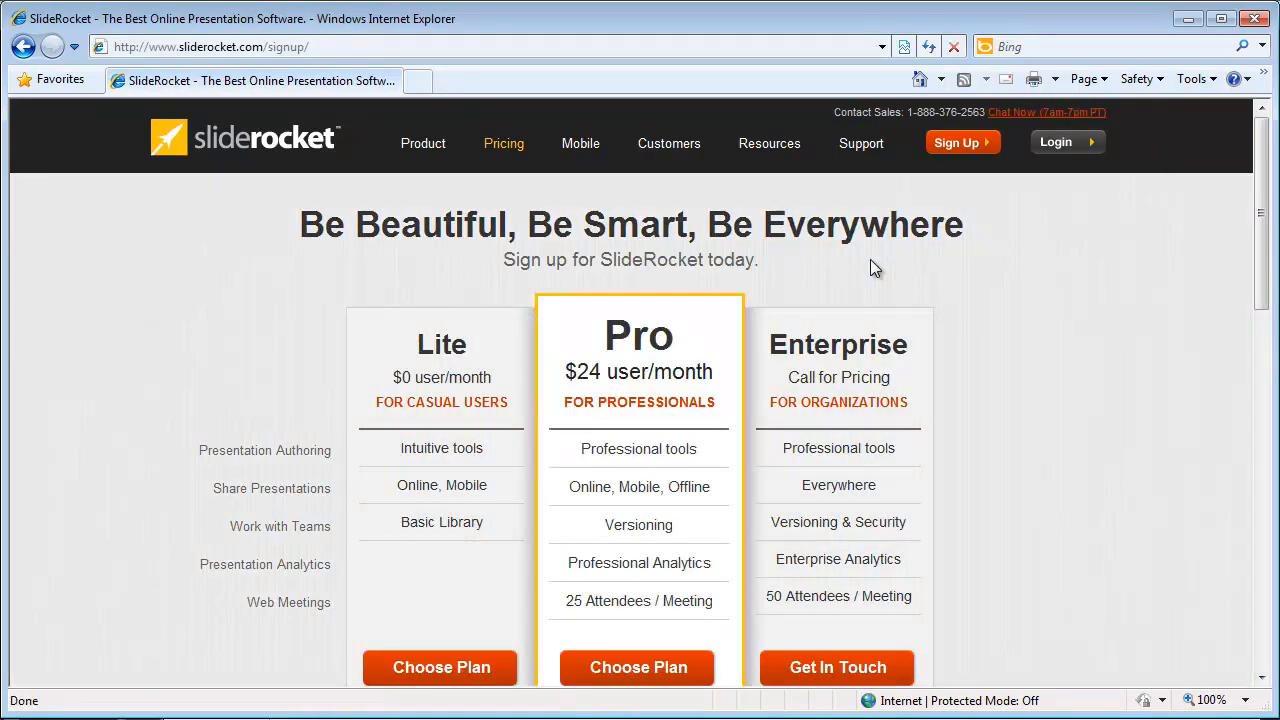
pyautogui.scroll(-1, 637, 209)
pyautogui.moveTo(402, 250); pyautogui.dragTo(497, 320)
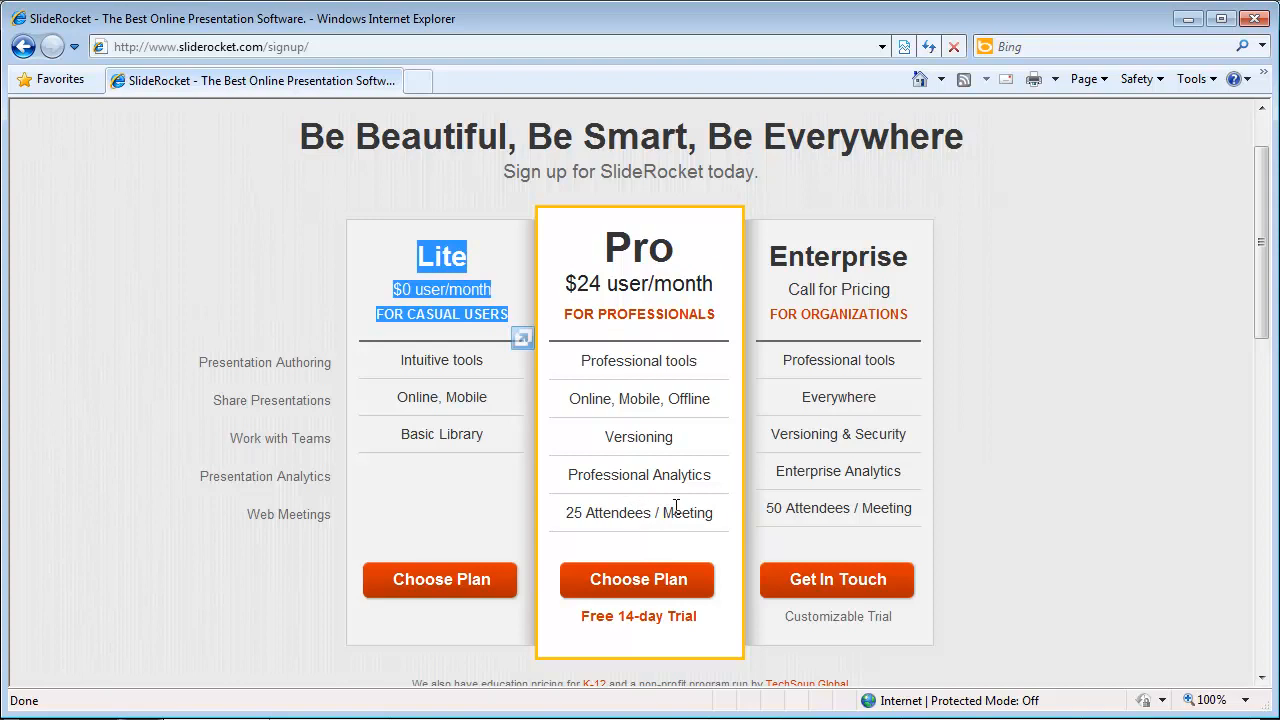
pyautogui.moveTo(712, 514); pyautogui.dragTo(586, 513)
pyautogui.click(686, 477)
pyautogui.doubleClick(634, 476)
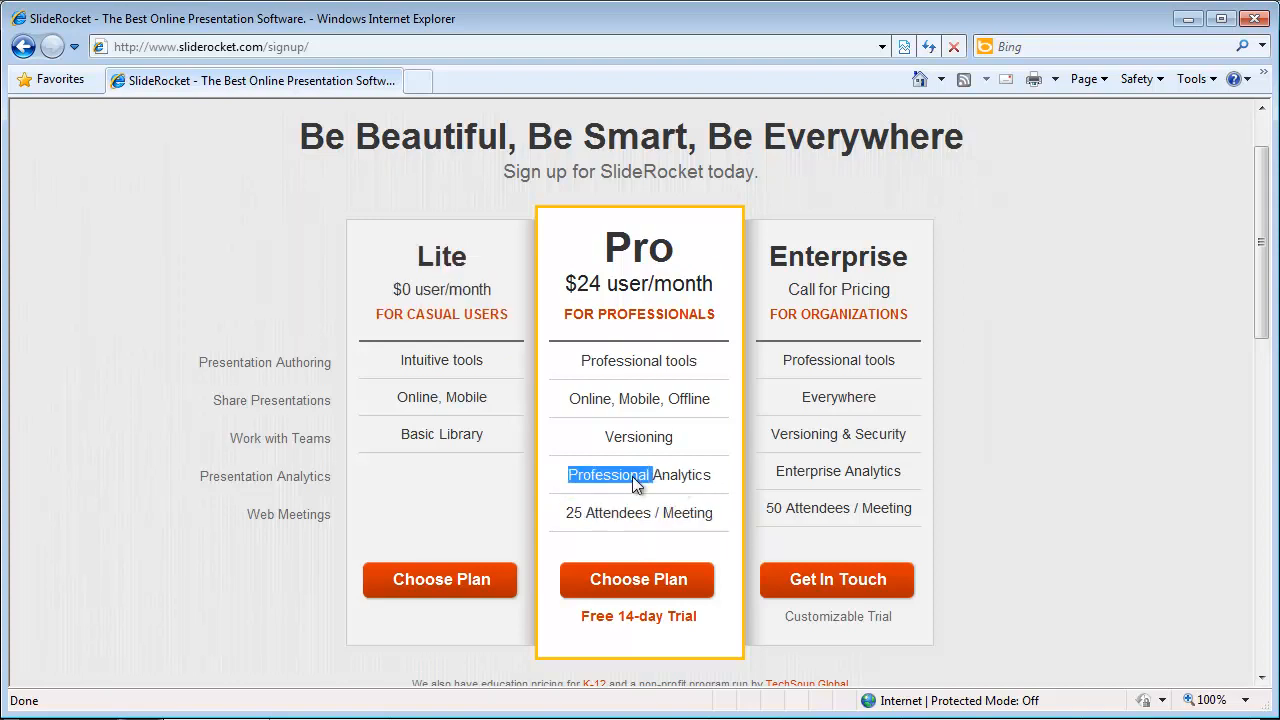
pyautogui.click(690, 476)
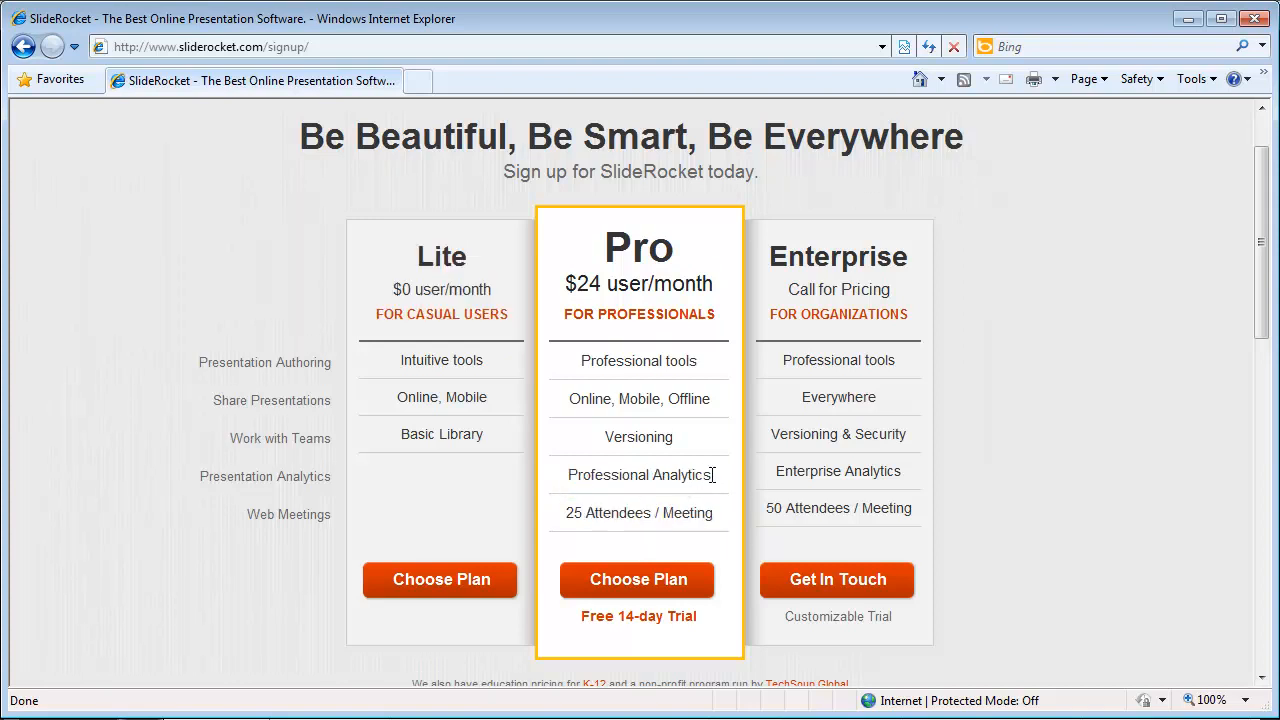
pyautogui.moveTo(708, 474); pyautogui.dragTo(604, 470)
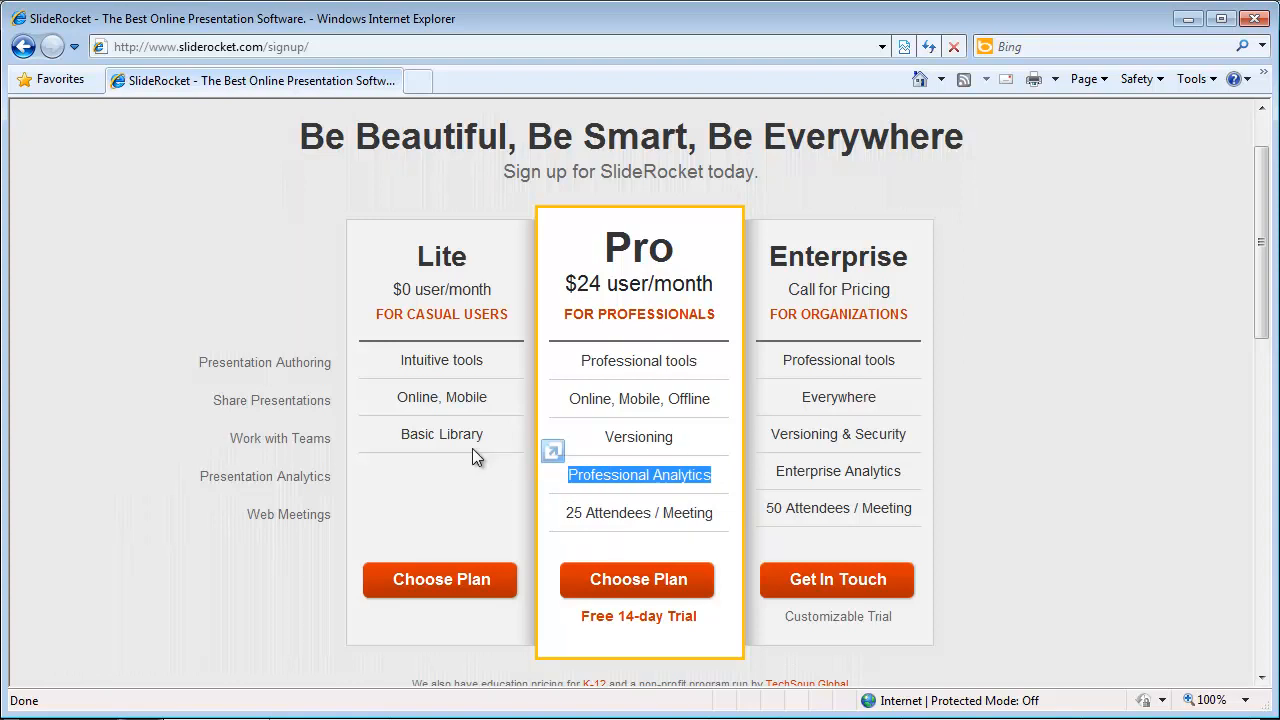
# Step: Scroll to the education pricing note and choose the free Lite plan
pyautogui.scroll(-2, 450, 440)
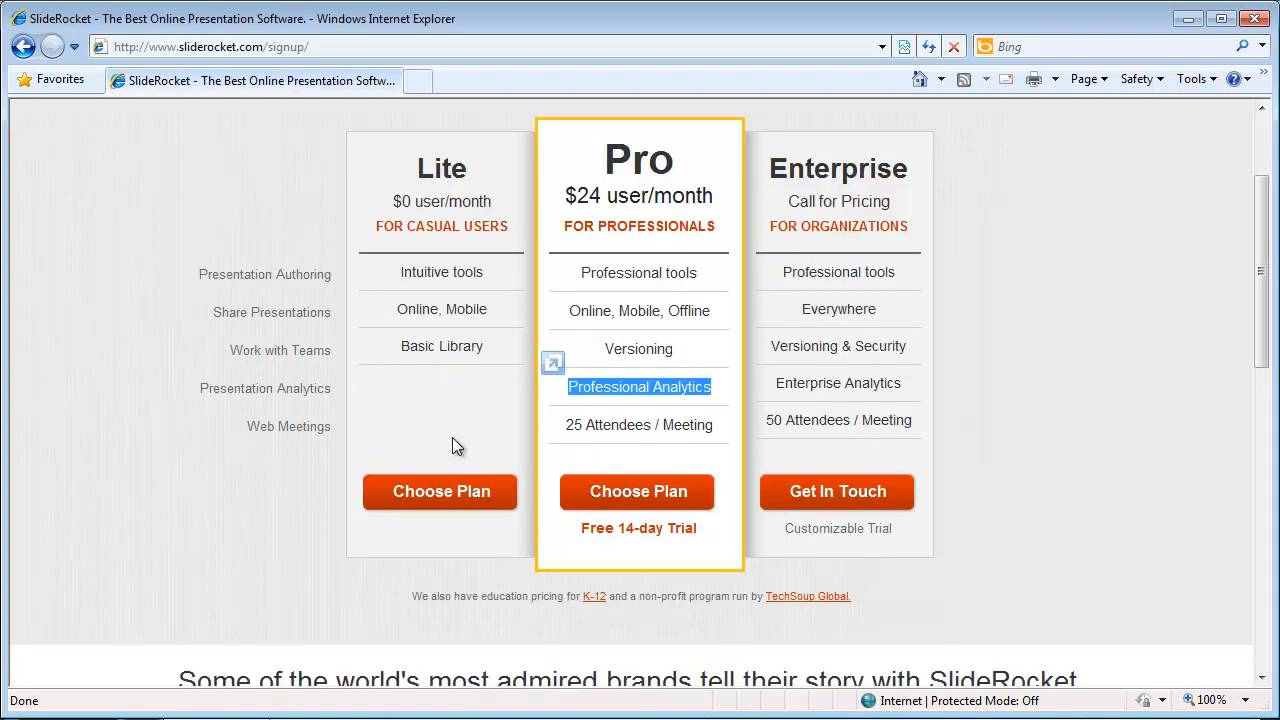
pyautogui.doubleClick(446, 495)
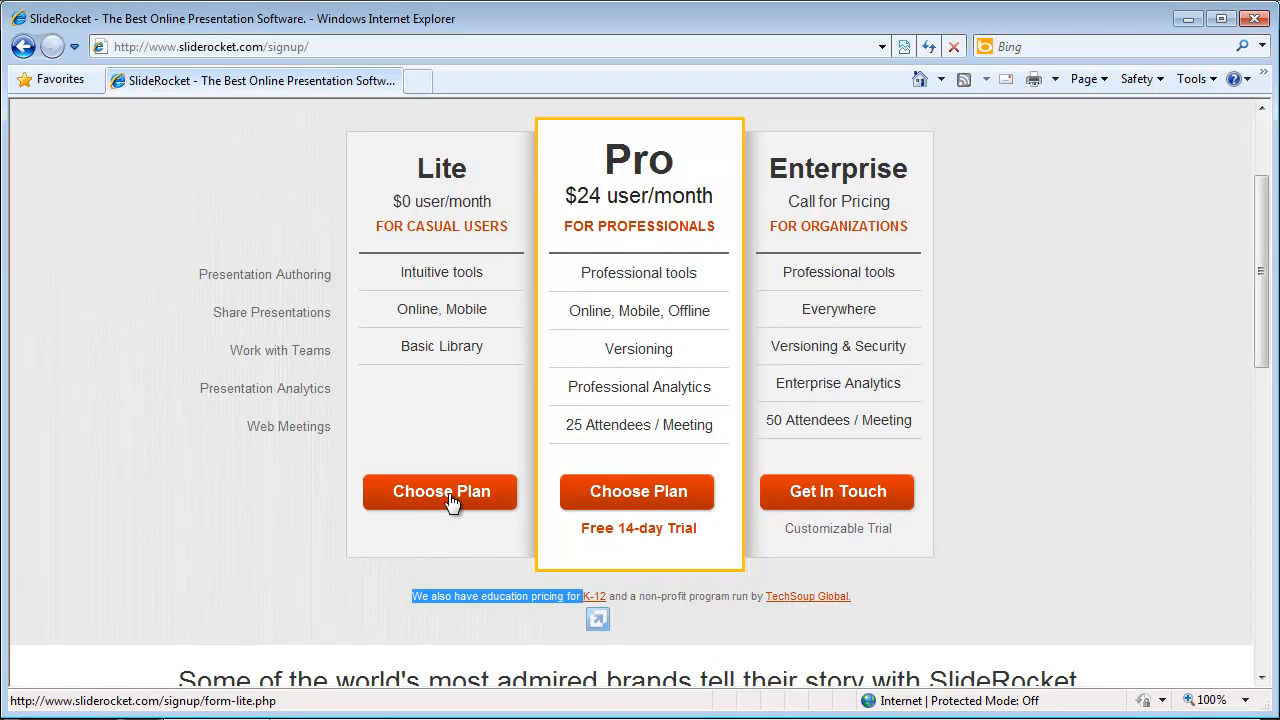
pyautogui.click(448, 495)
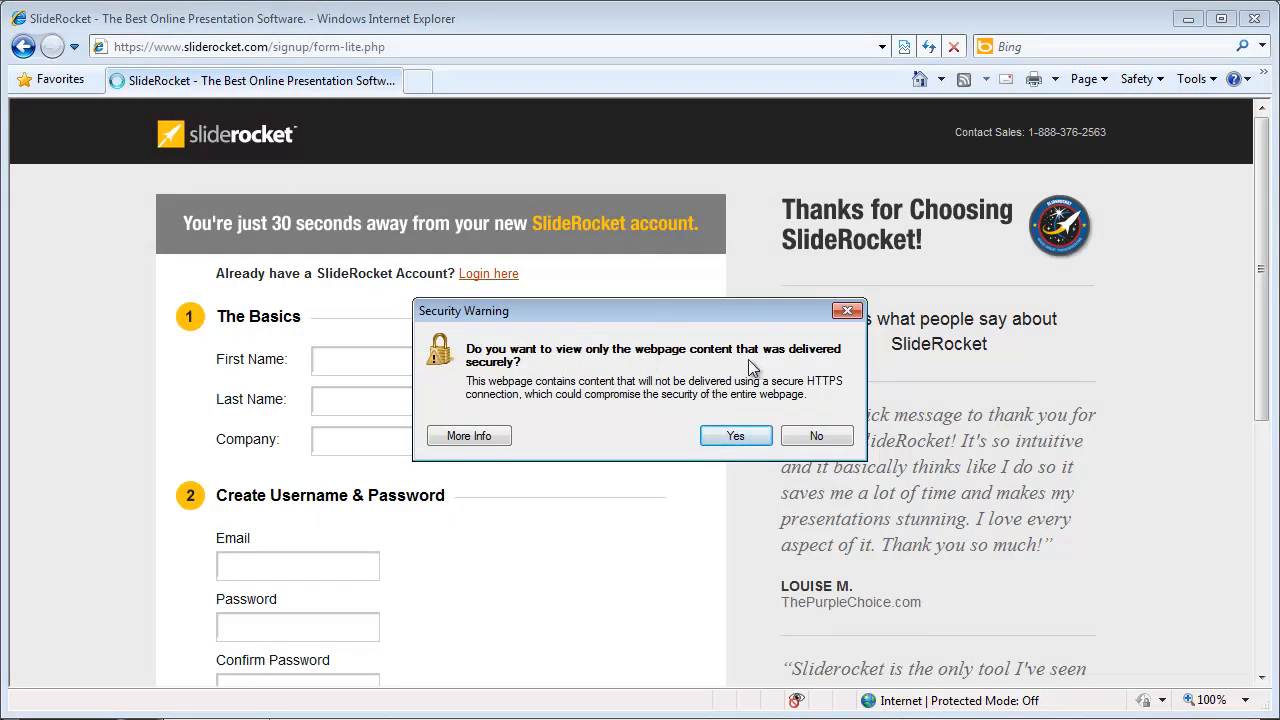
# Step: Dismiss the security warning and fill in first name, last name and company SPCC
pyautogui.click(816, 436)
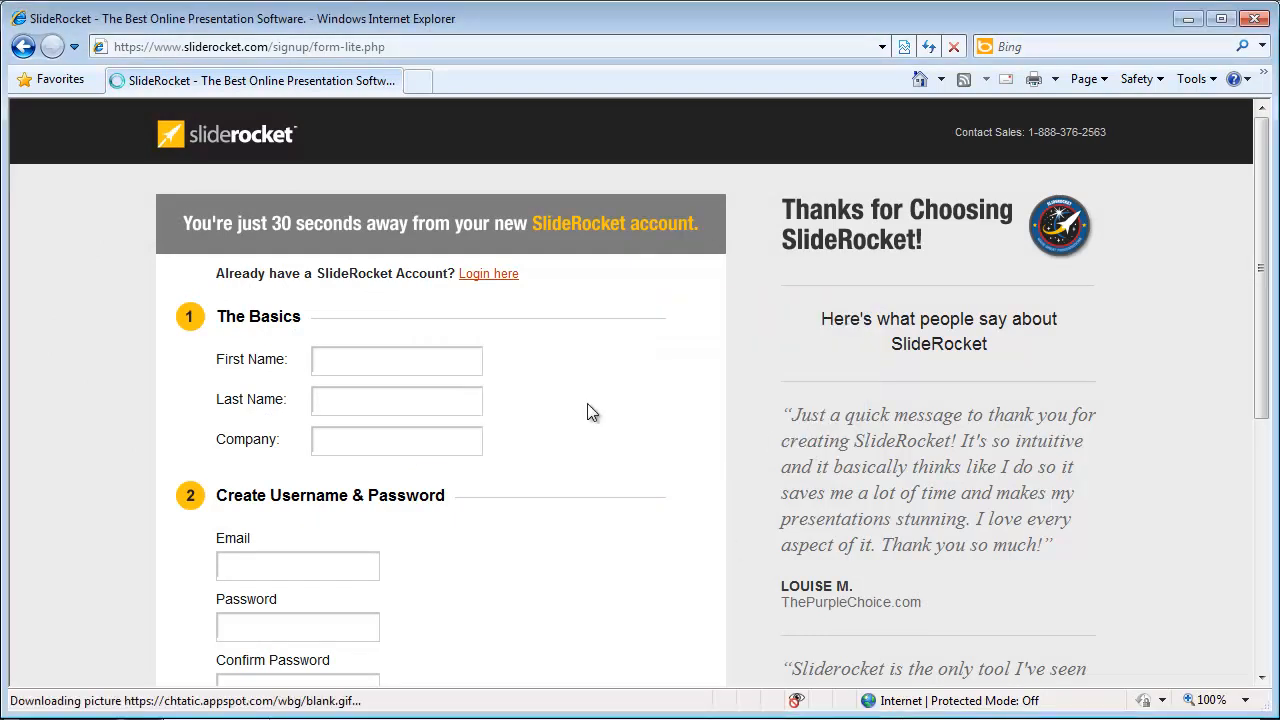
pyautogui.press('Tab')
pyautogui.press('Tab')
pyautogui.hotkey('shift', 'Tab')
pyautogui.press('End')
pyautogui.press('Tab')
pyautogui.write('SPCC')
pyautogui.press('Tab')
# Step: Enter the e-mail address and the password twice, then submit the form to create the account
pyautogui.press('Tab')
pyautogui.write('passwd')
pyautogui.press('Tab')
pyautogui.write('passwd')
pyautogui.press('Tab')
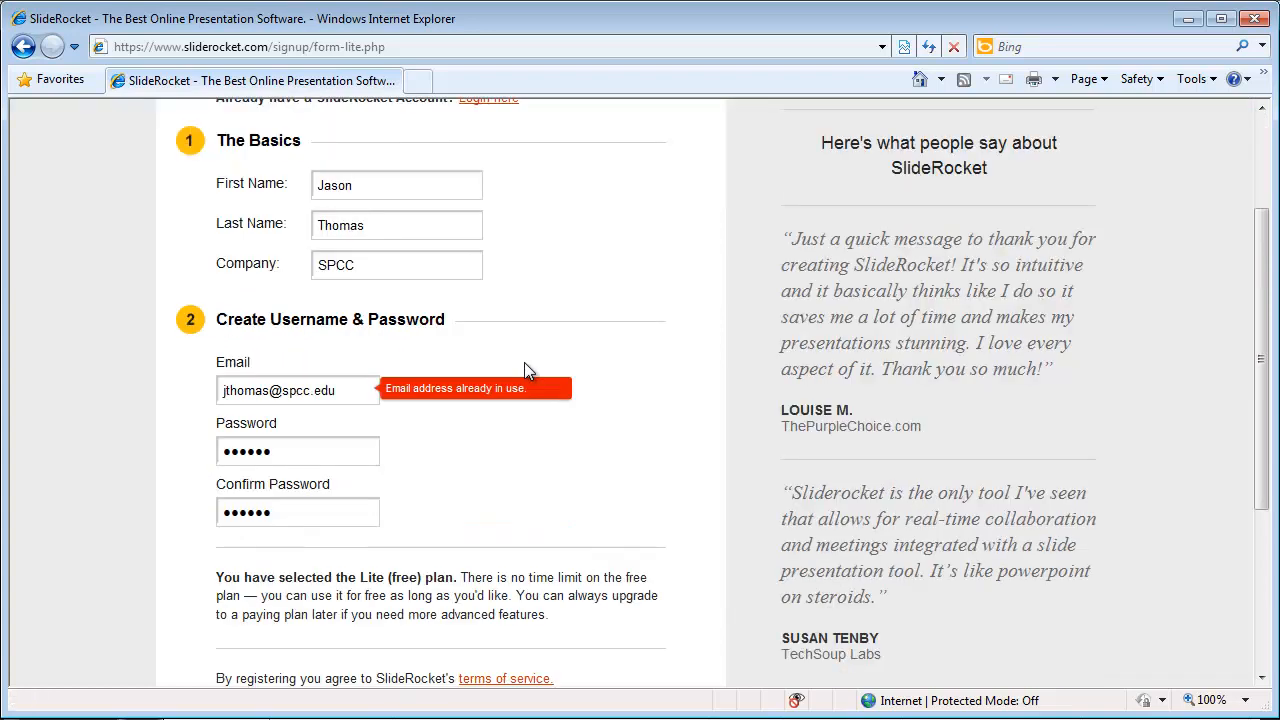
pyautogui.scroll(-3, 524, 362)
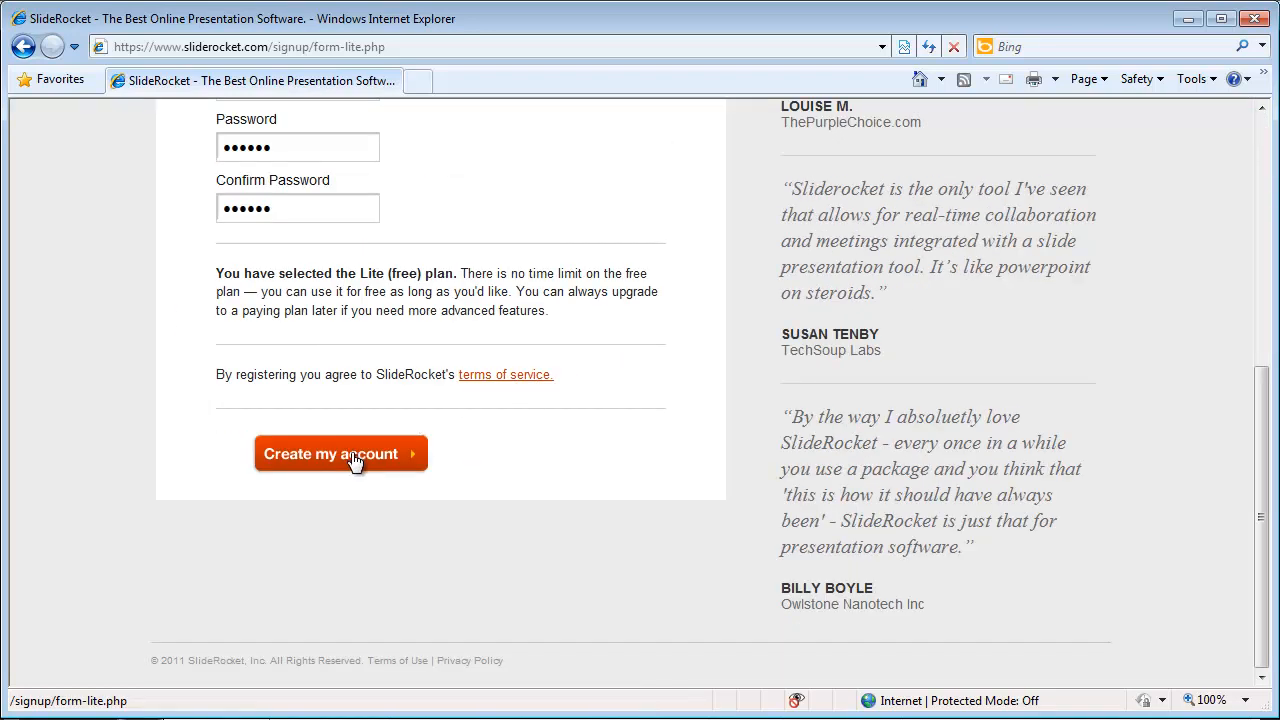
pyautogui.click(355, 460)
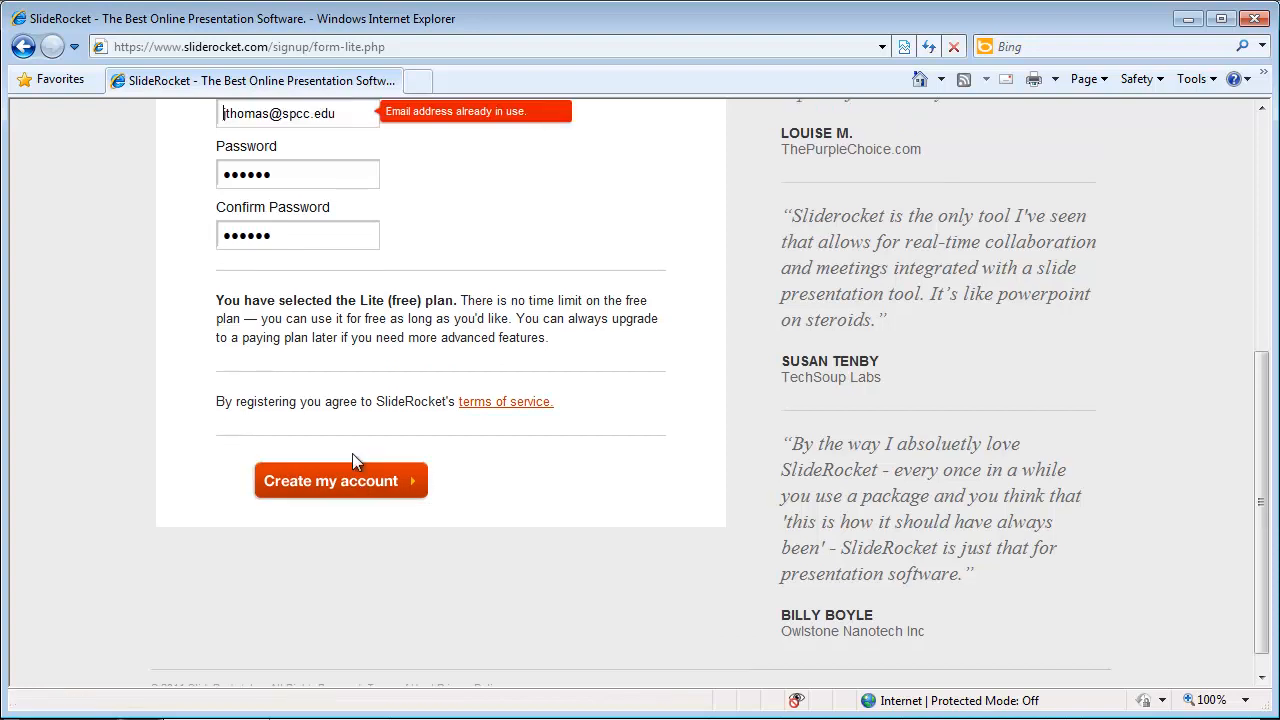
pyautogui.moveTo(585, 301); pyautogui.dragTo(629, 307)
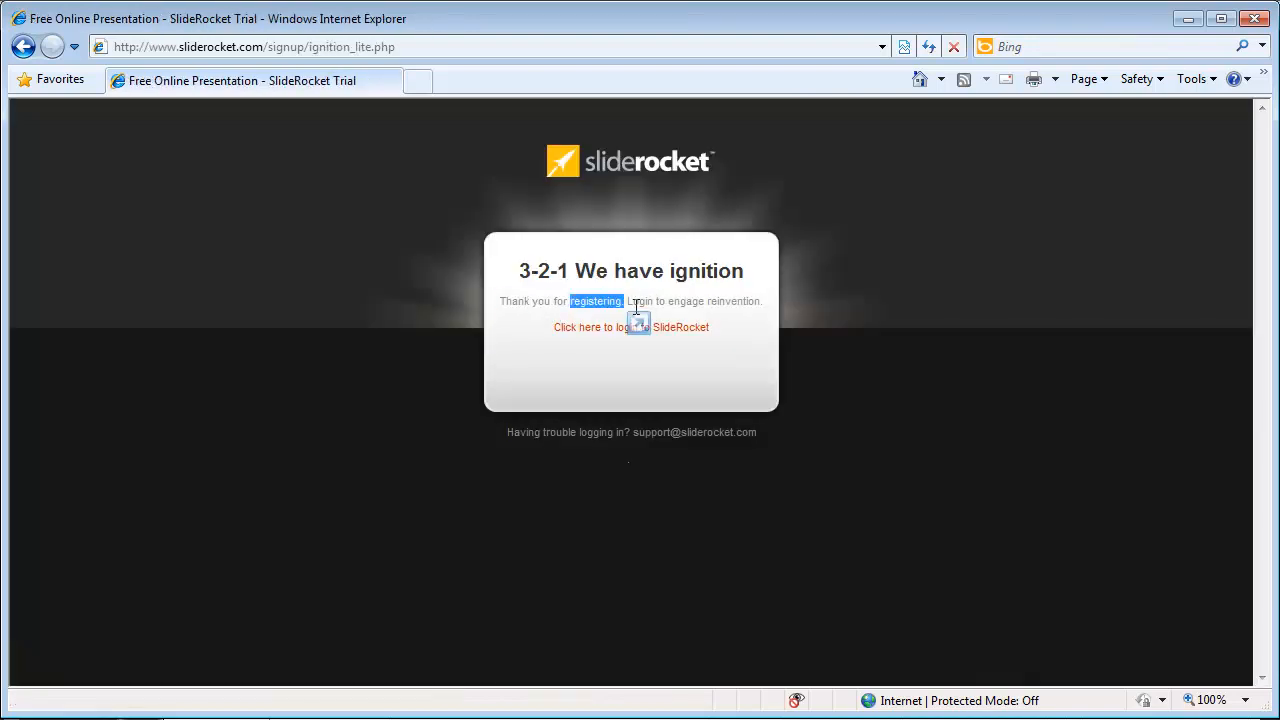
# Step: Go to the login page and sign in with the new account's e-mail and password, declining password saving
pyautogui.moveTo(735, 305); pyautogui.dragTo(671, 302)
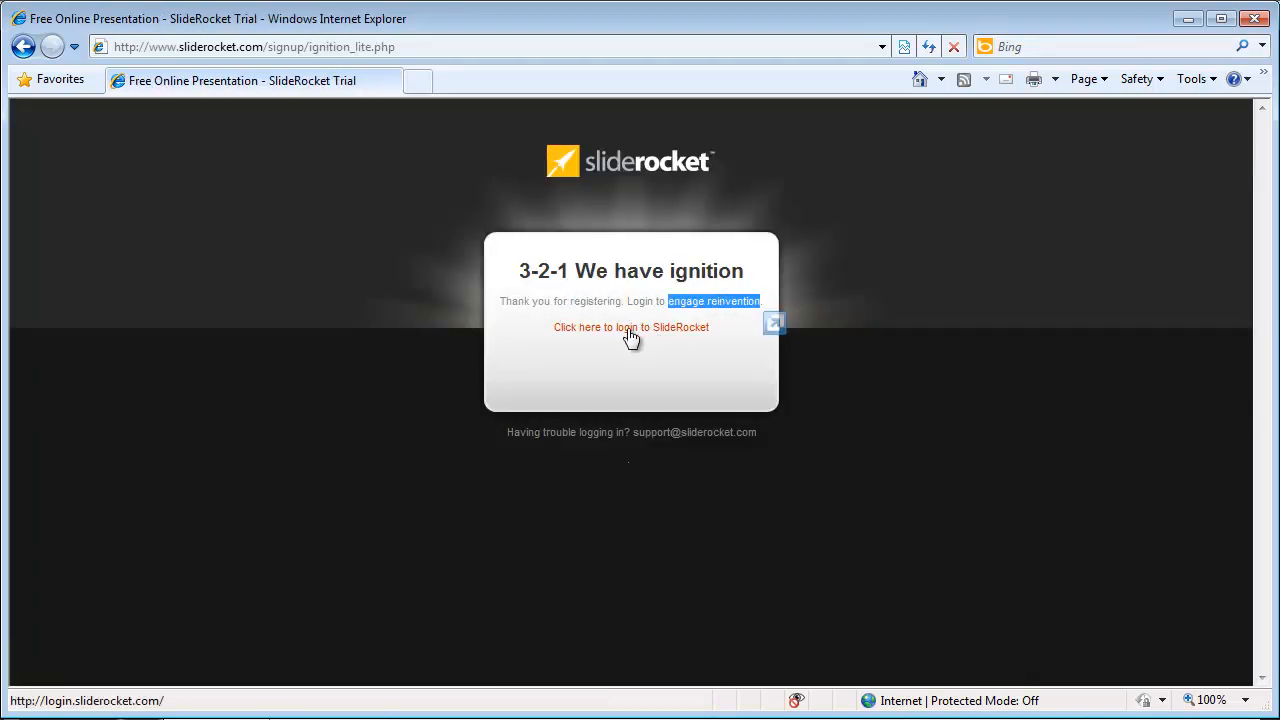
pyautogui.click(630, 330)
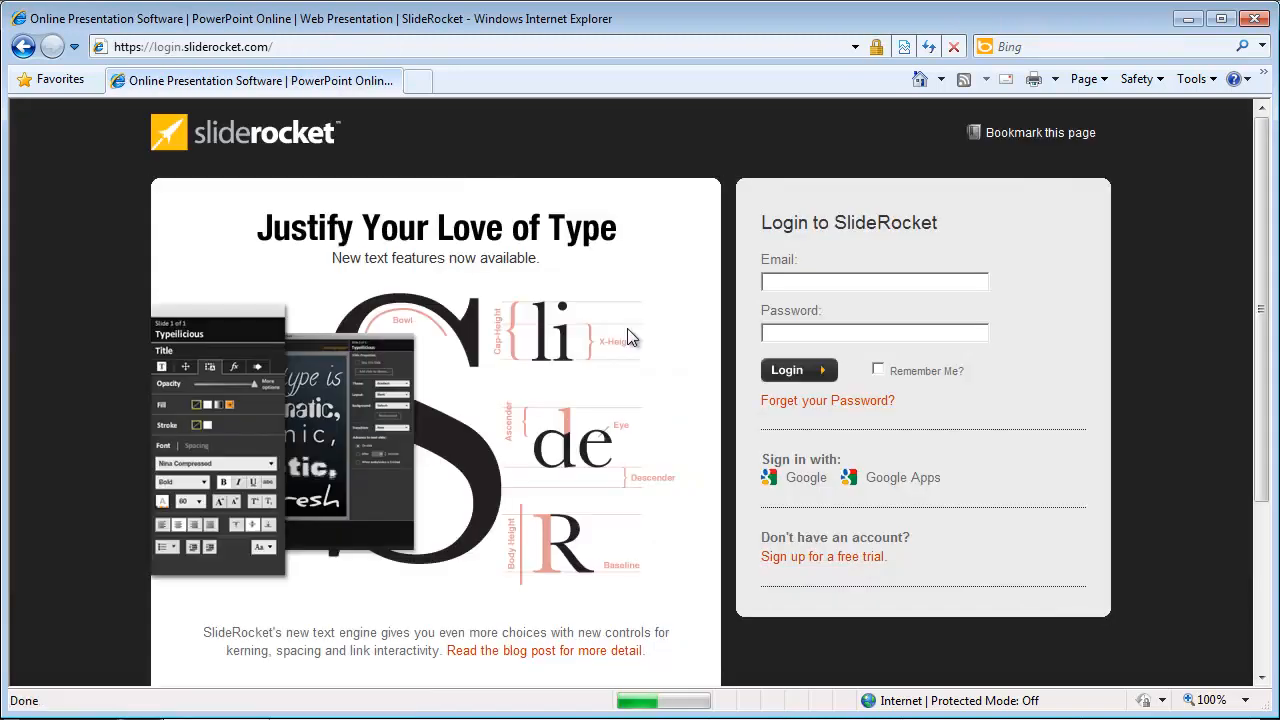
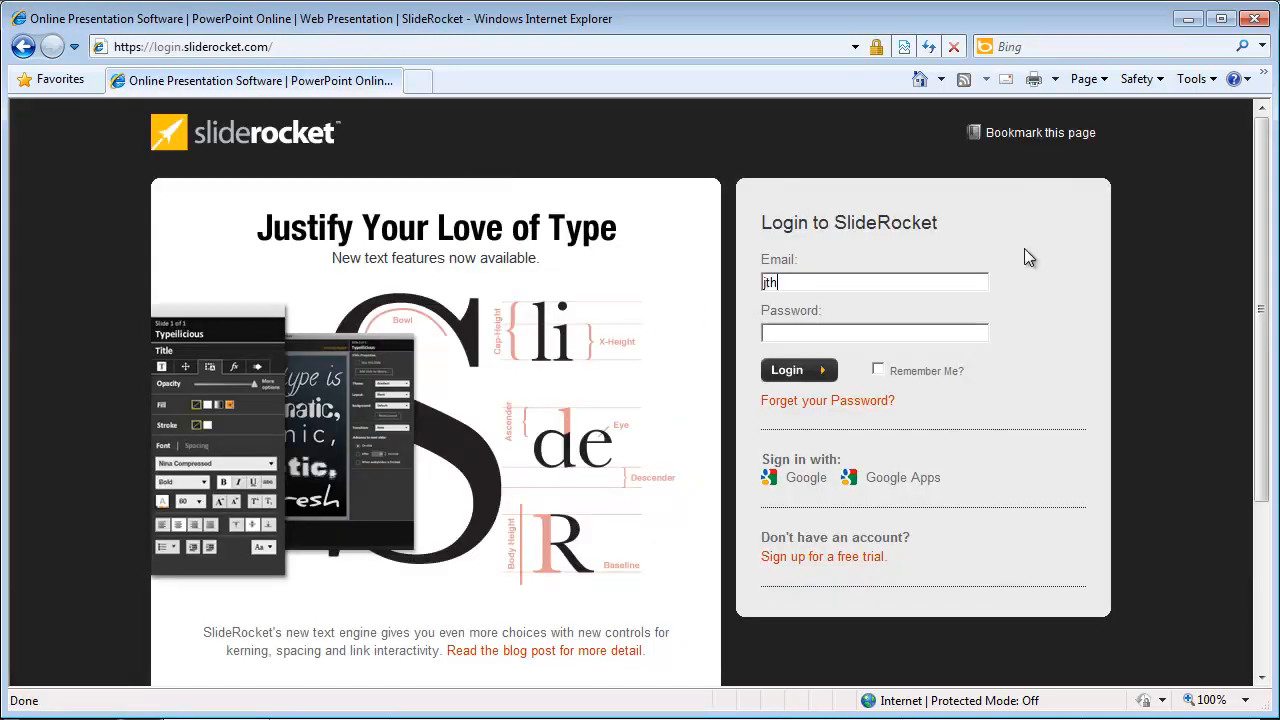
pyautogui.press('Return')
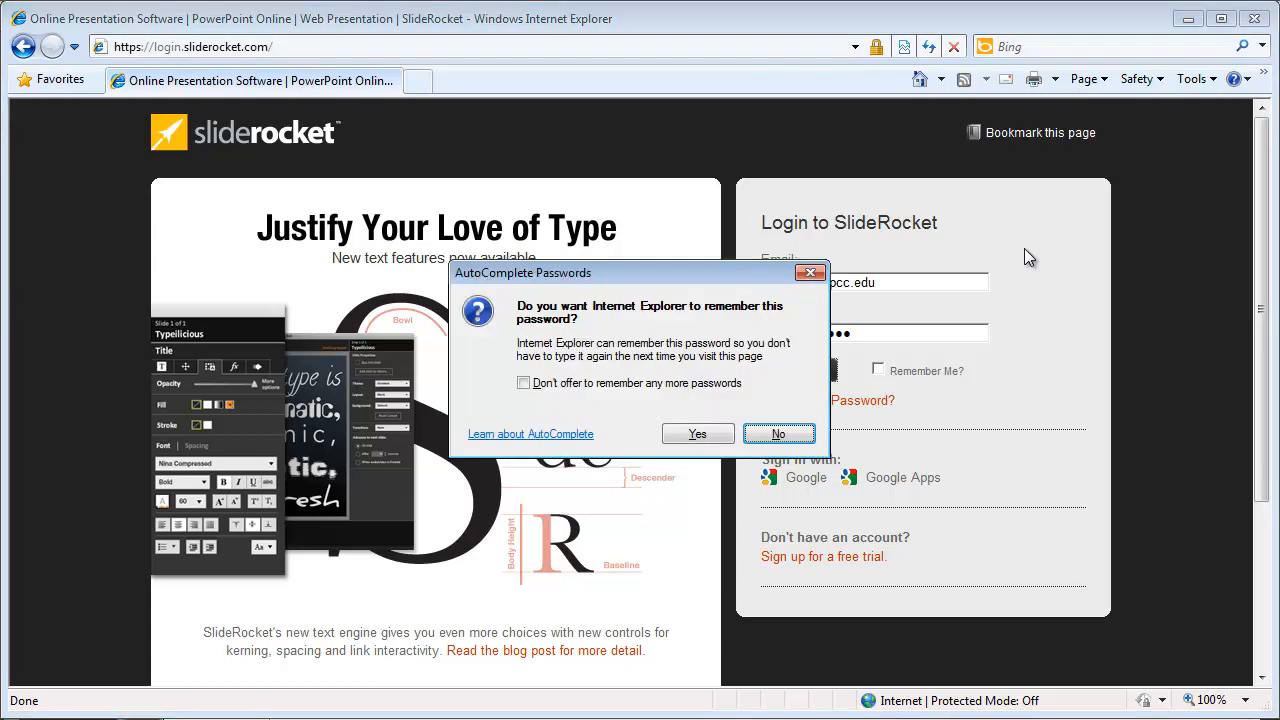
pyautogui.click(785, 432)
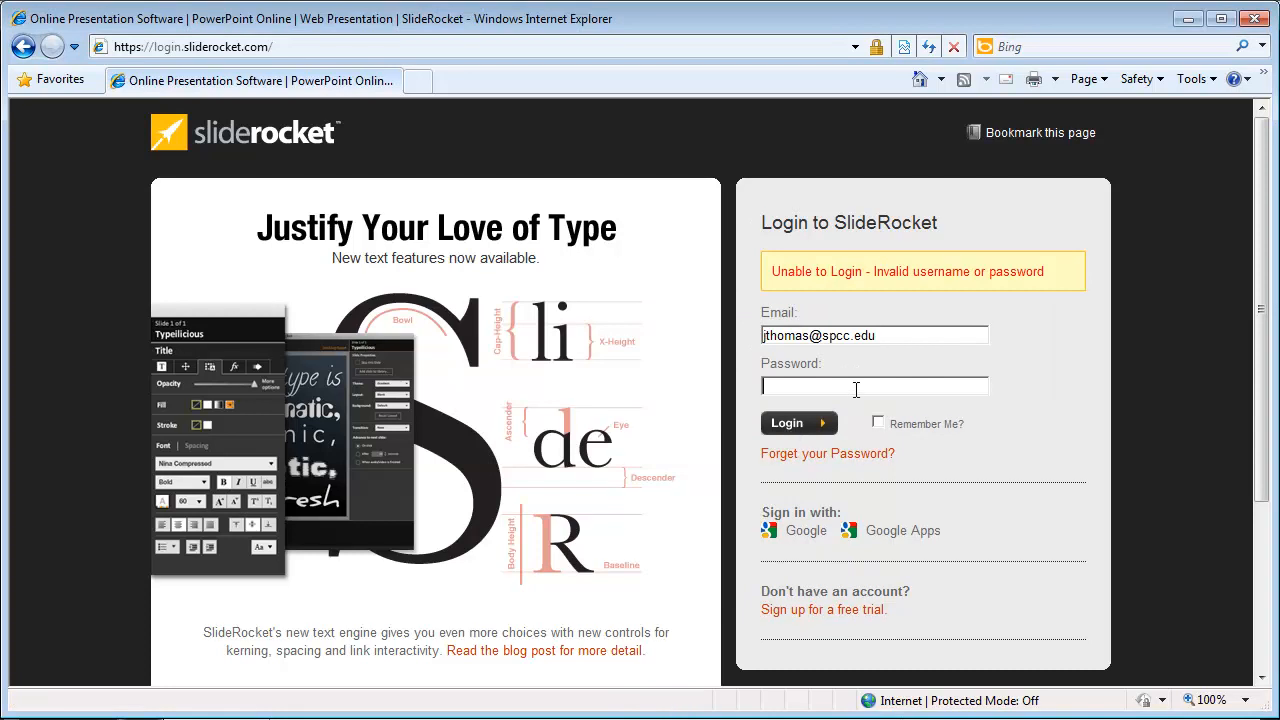
pyautogui.write('********')
pyautogui.press('Return')
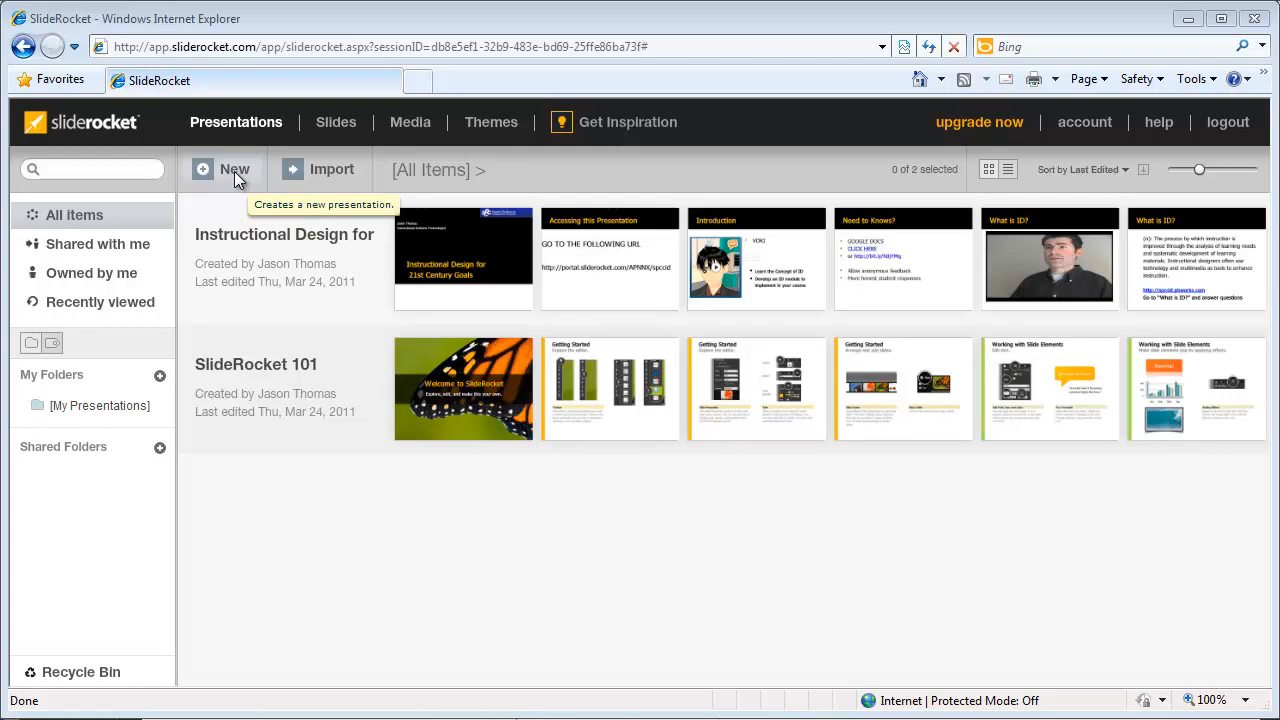
# Step: Cancel the Import presentation dialog and start a New presentation instead
pyautogui.click(330, 169)
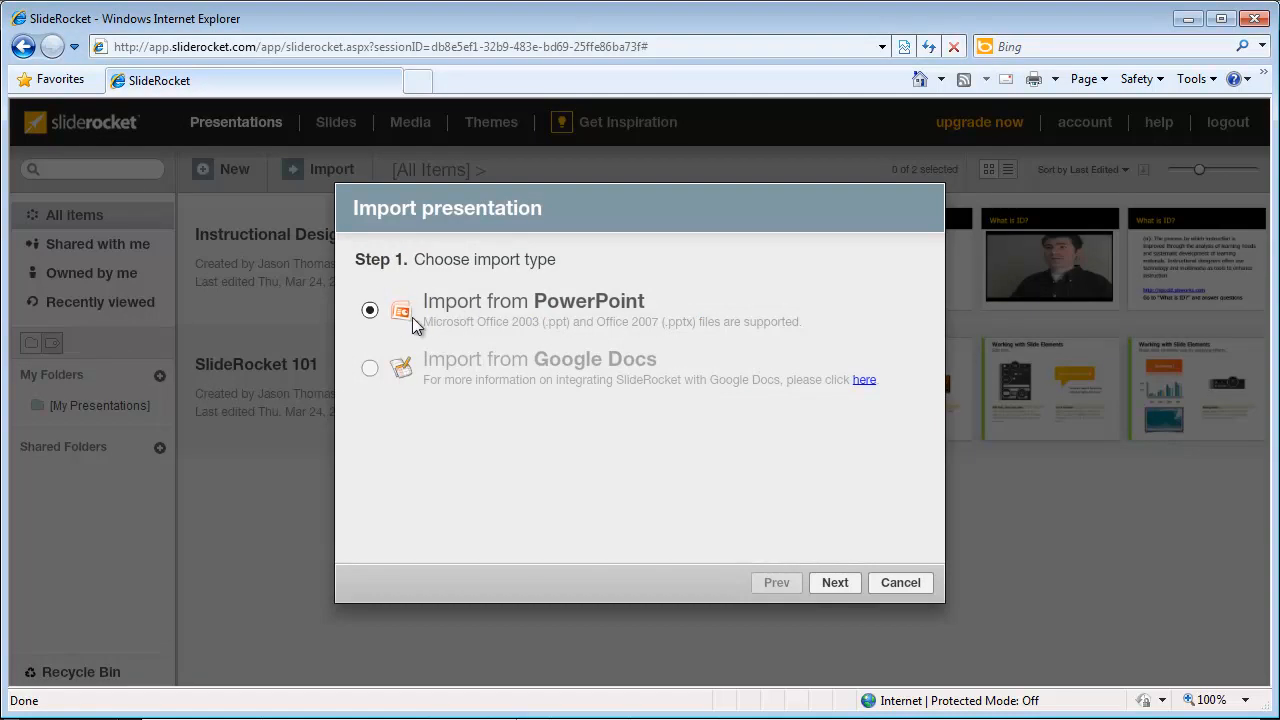
pyautogui.click(900, 582)
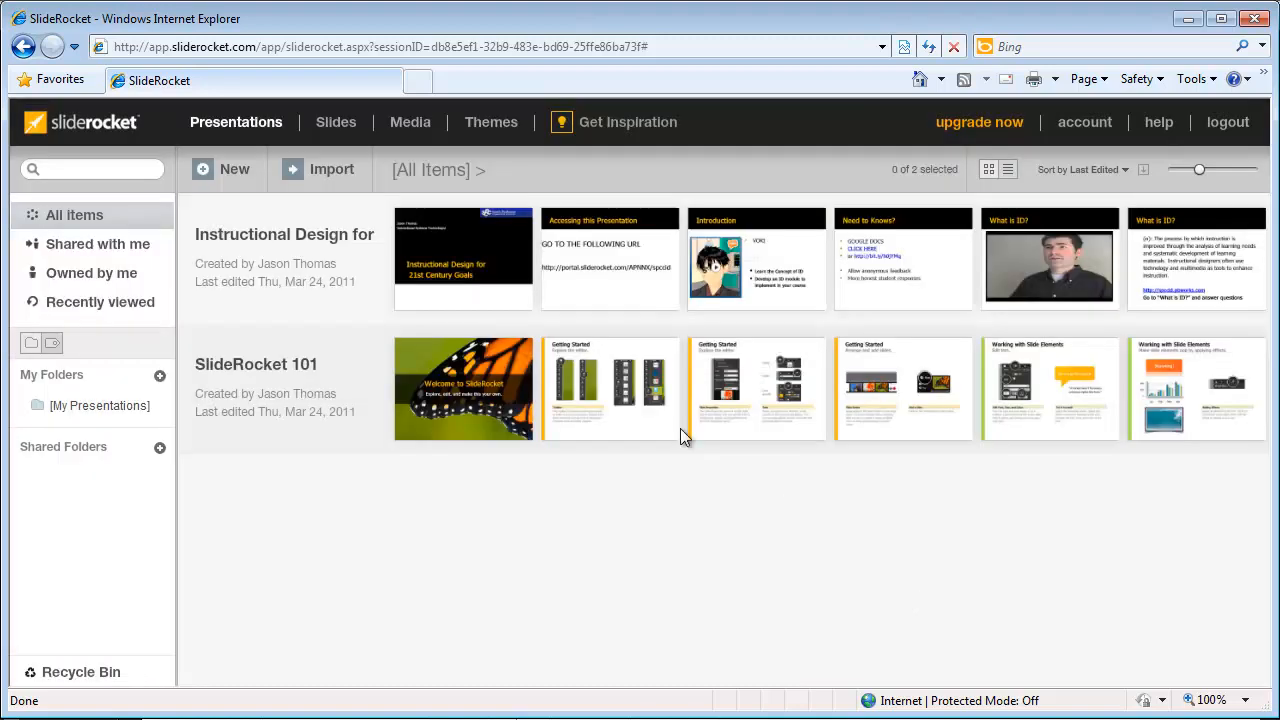
pyautogui.click(222, 174)
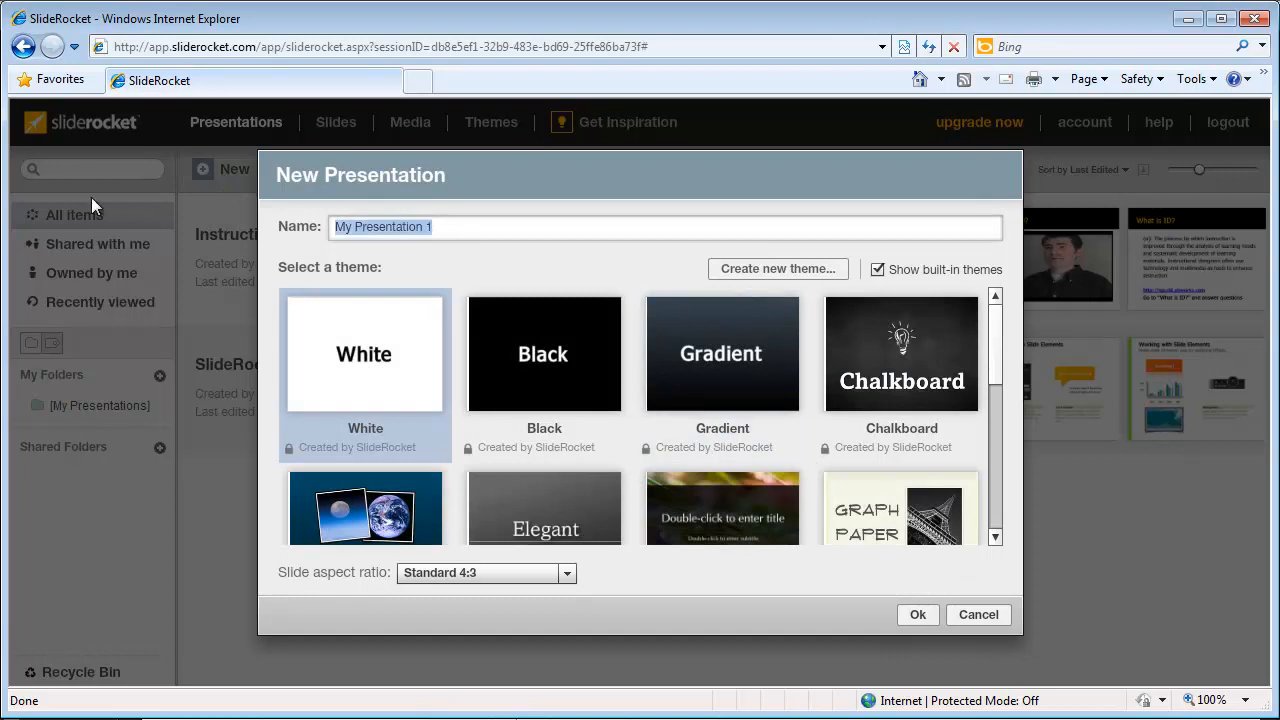
# Step: Name the presentation 'Test presentation', pick the Magnet theme and create it
pyautogui.write('Test presentation')
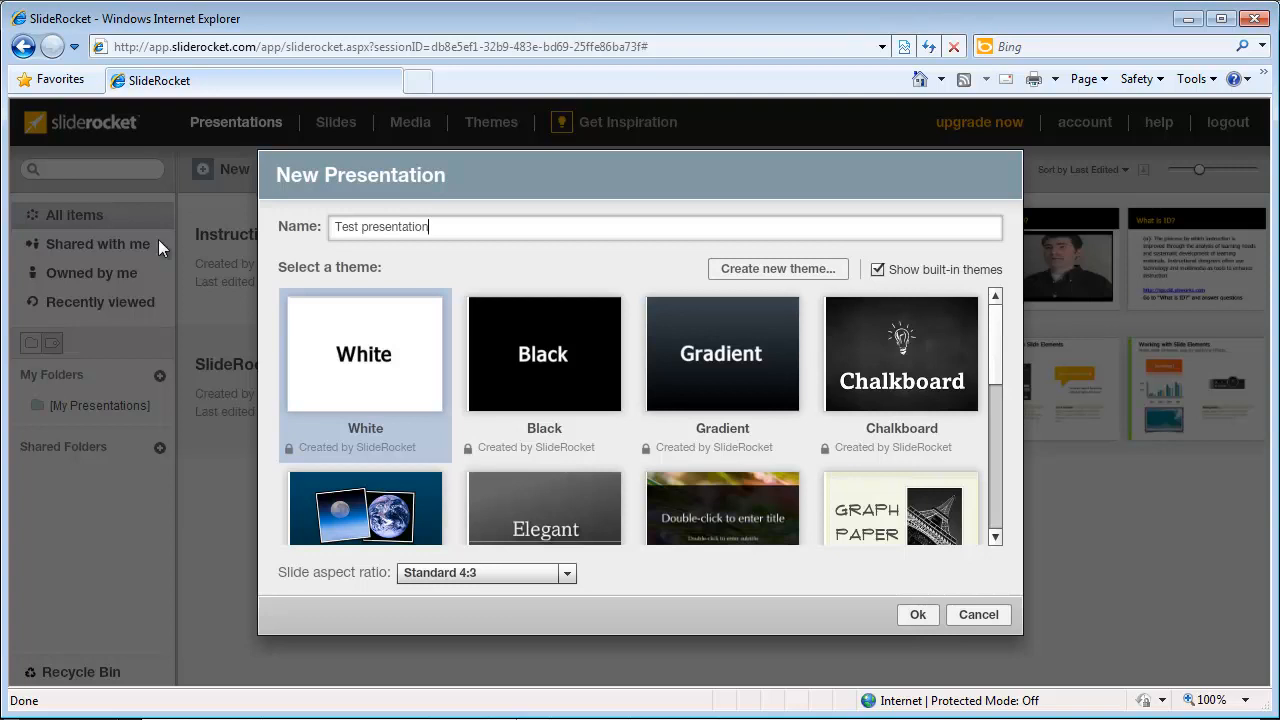
pyautogui.scroll(-5, 482, 397)
pyautogui.scroll(5, 595, 415)
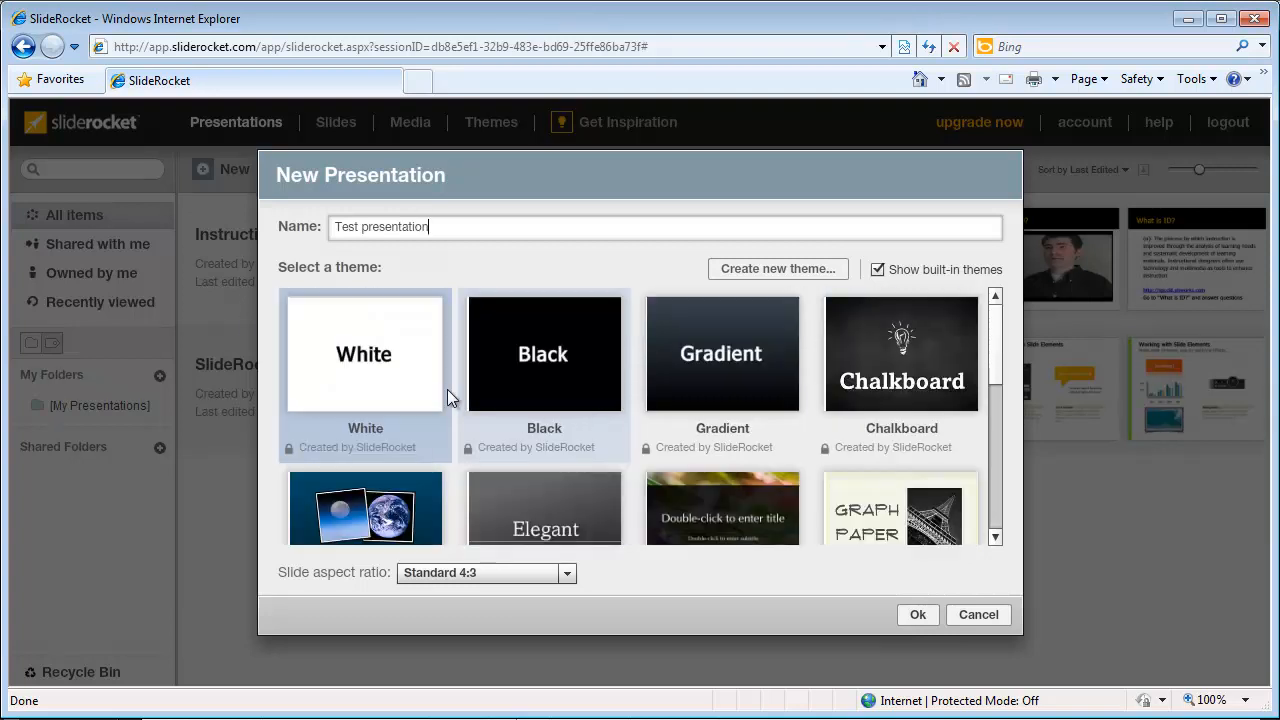
pyautogui.scroll(-5, 730, 372)
pyautogui.scroll(5, 695, 380)
pyautogui.scroll(-5, 760, 400)
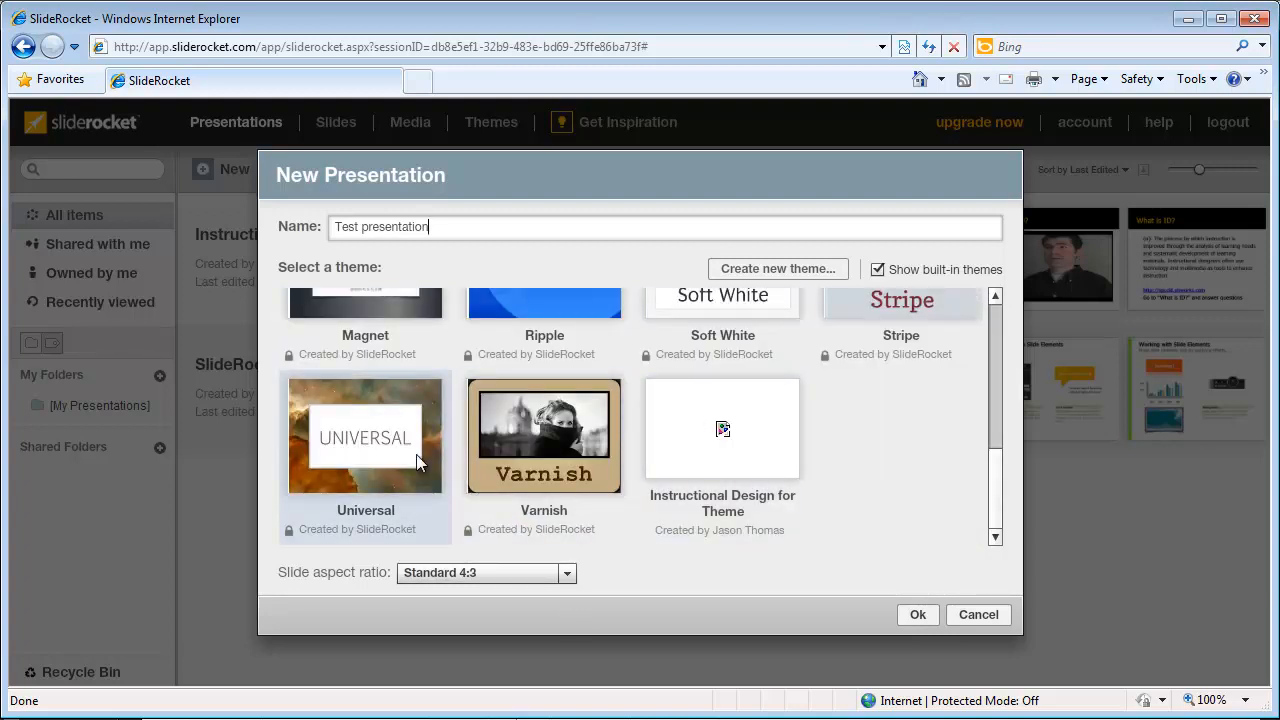
pyautogui.scroll(5, 418, 461)
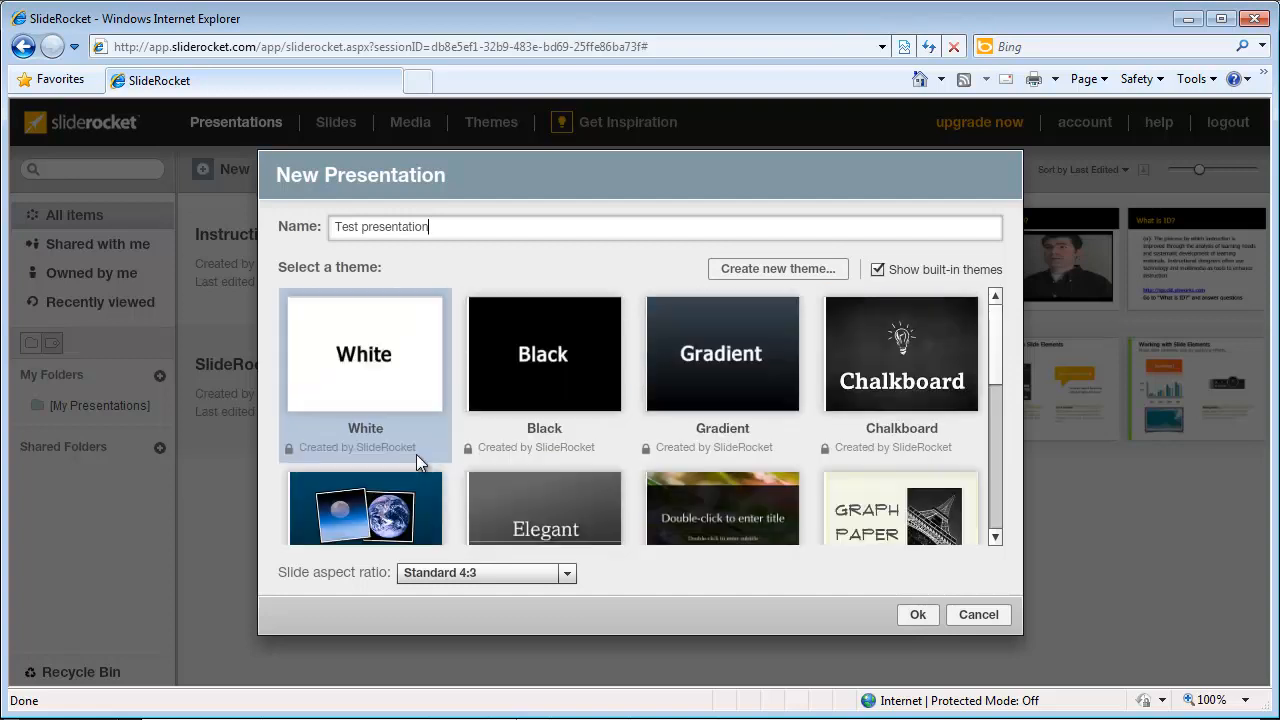
pyautogui.scroll(-5, 416, 454)
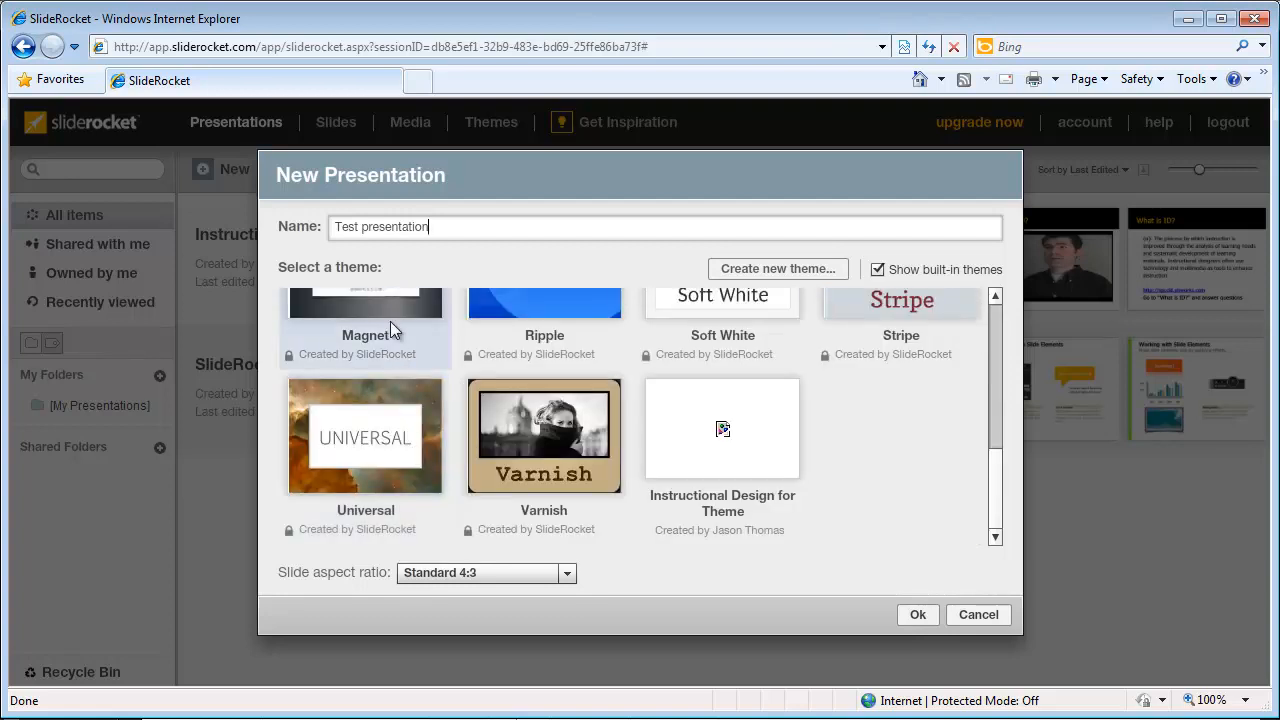
pyautogui.scroll(5, 390, 355)
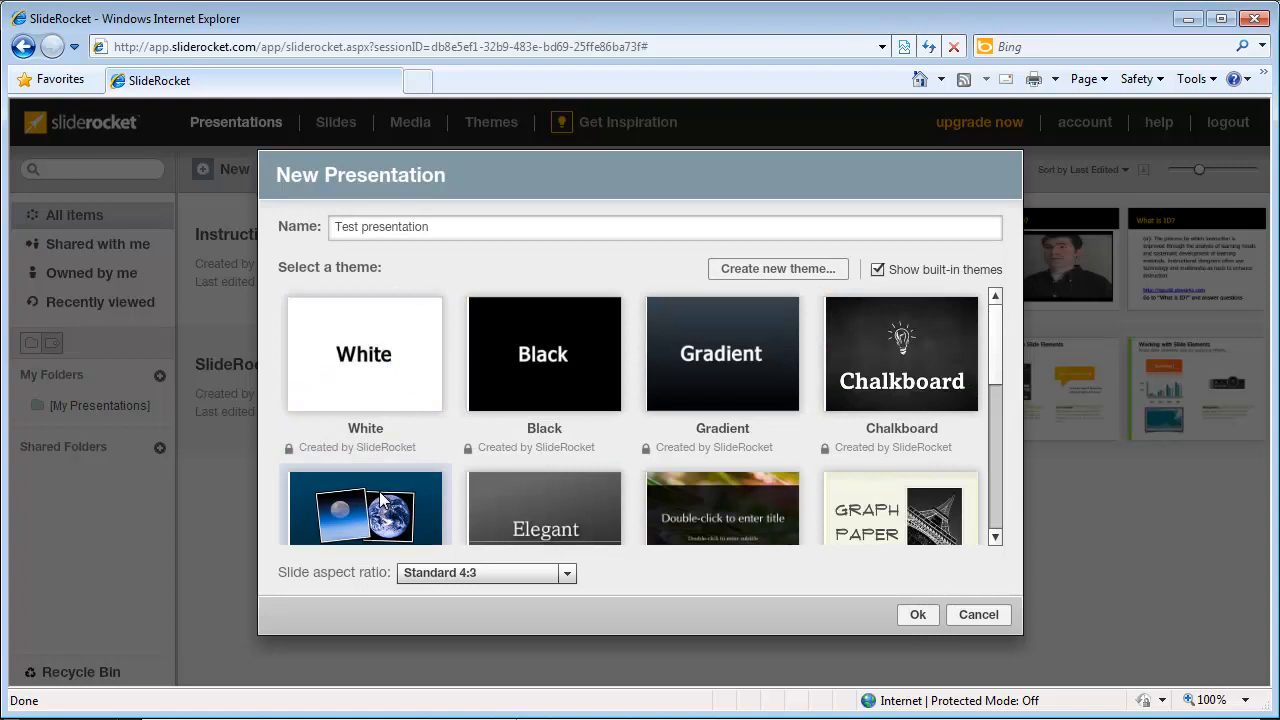
pyautogui.scroll(-5, 572, 531)
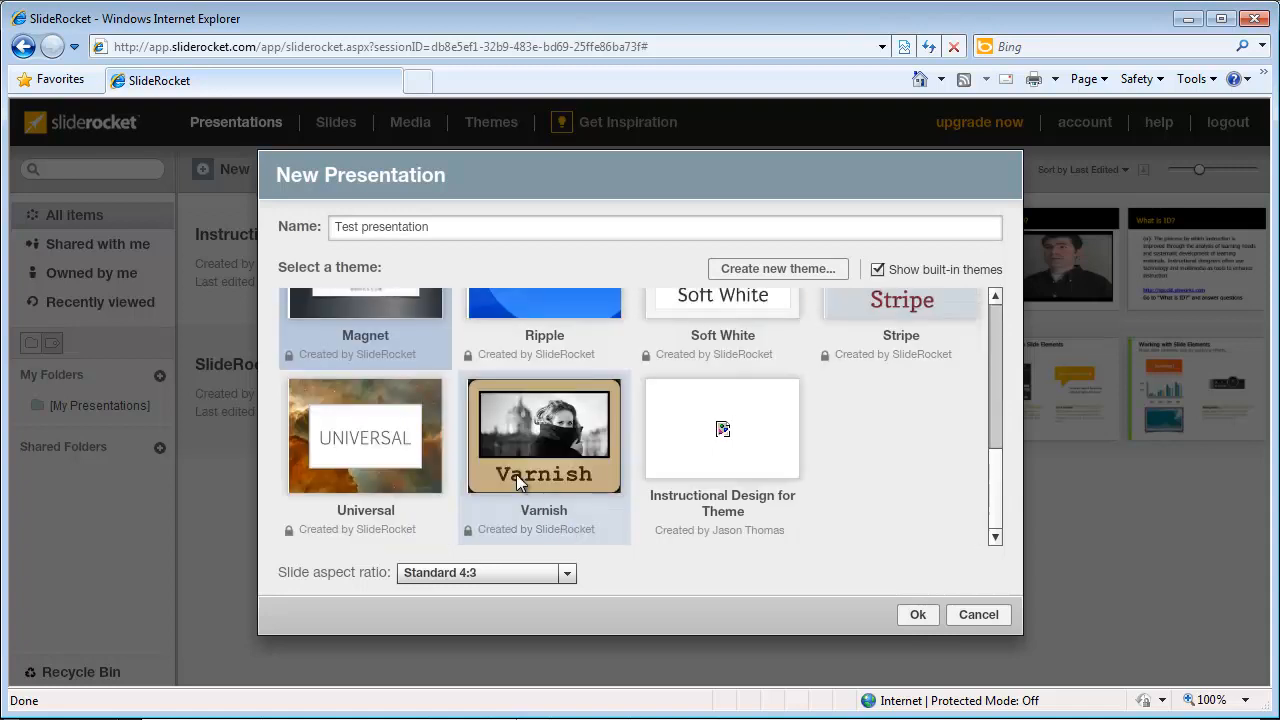
pyautogui.click(917, 616)
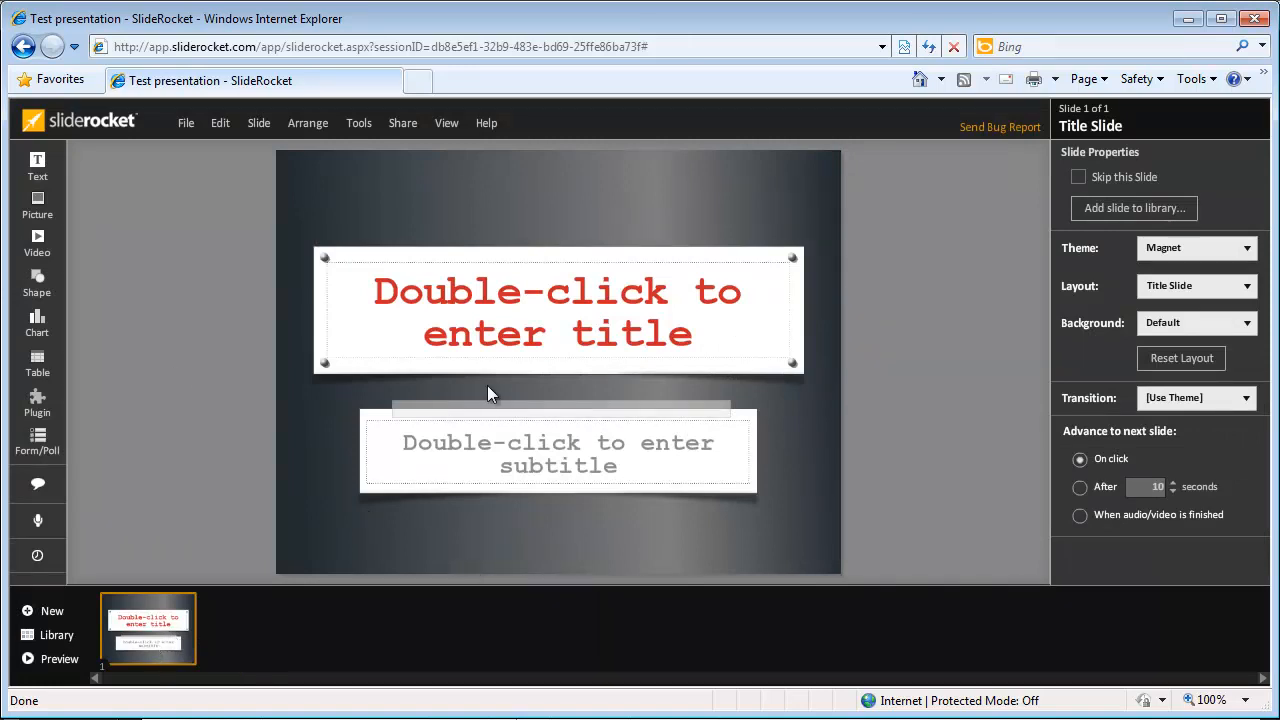
# Step: Type 'Dfasdfja;fk' as the subtitle and 'asdfasdfasf' as the title
pyautogui.doubleClick(516, 446)
pyautogui.write('Dfasdfja;fk')
pyautogui.doubleClick(545, 313)
pyautogui.write('asdfasdfasf')
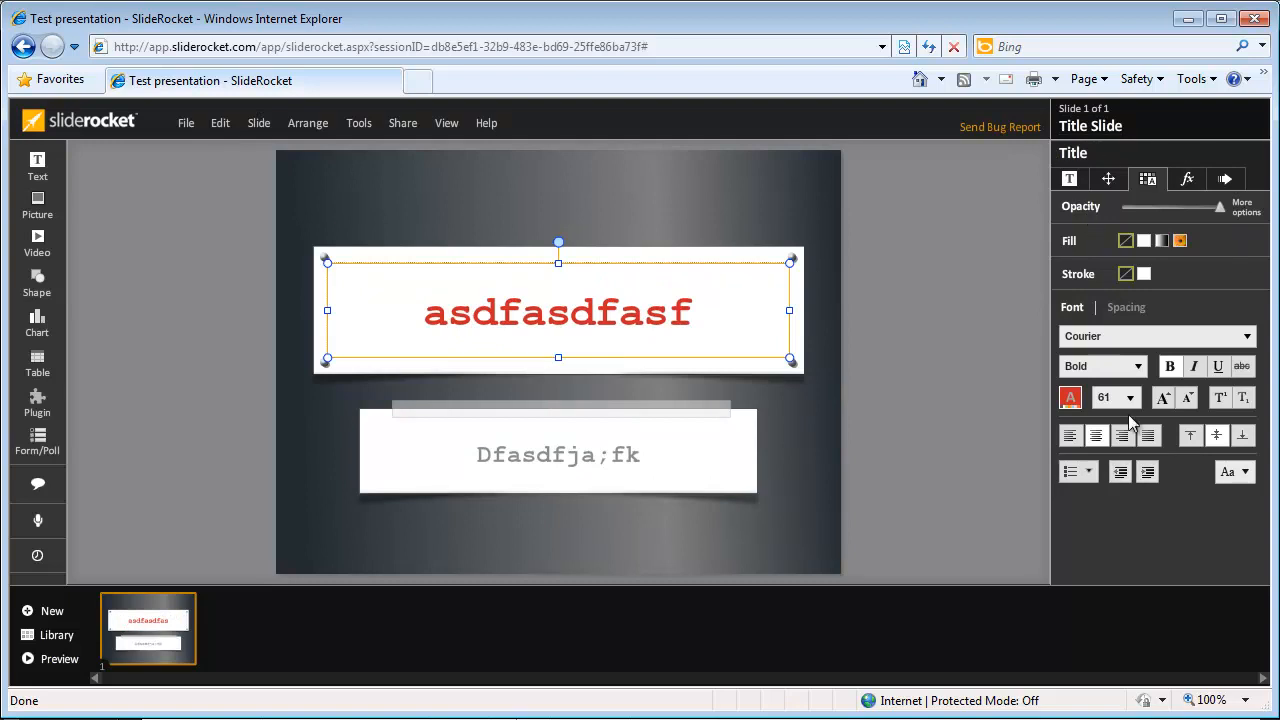
# Step: Give the title box a solid orange fill and a 40-point font size
pyautogui.click(1161, 242)
pyautogui.click(1127, 241)
pyautogui.click(1143, 242)
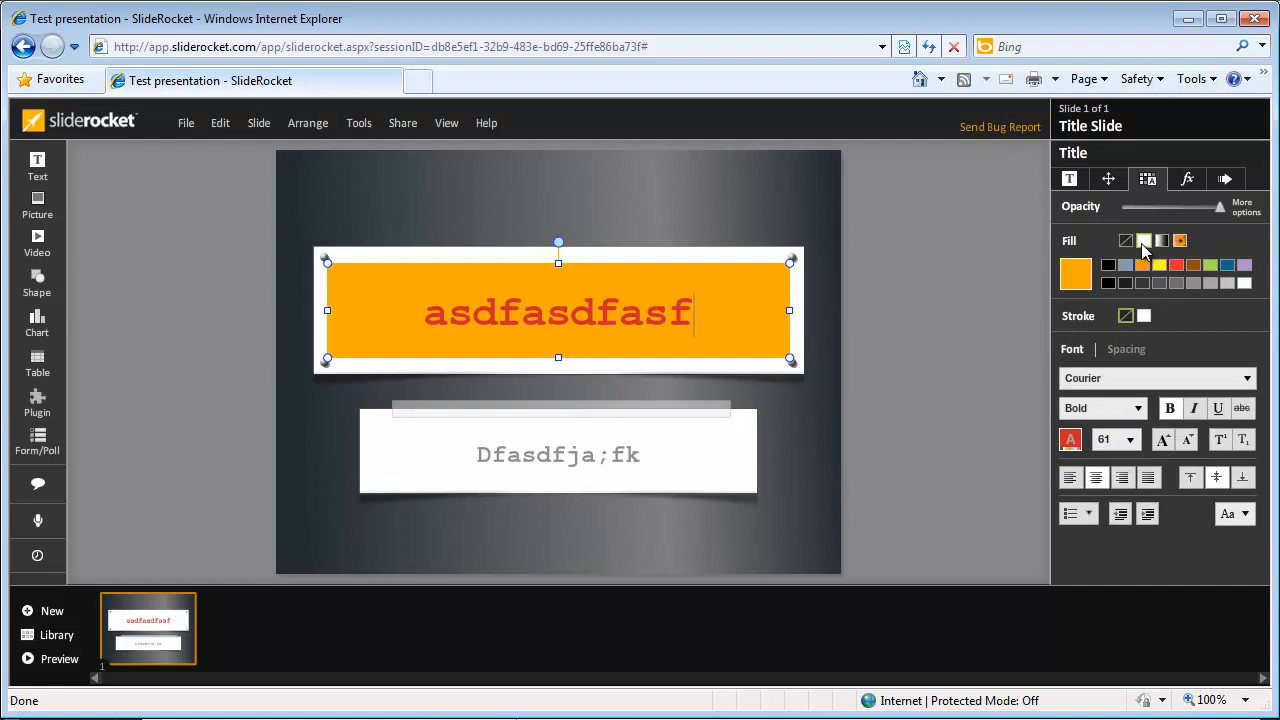
pyautogui.click(1131, 440)
pyautogui.click(1120, 490)
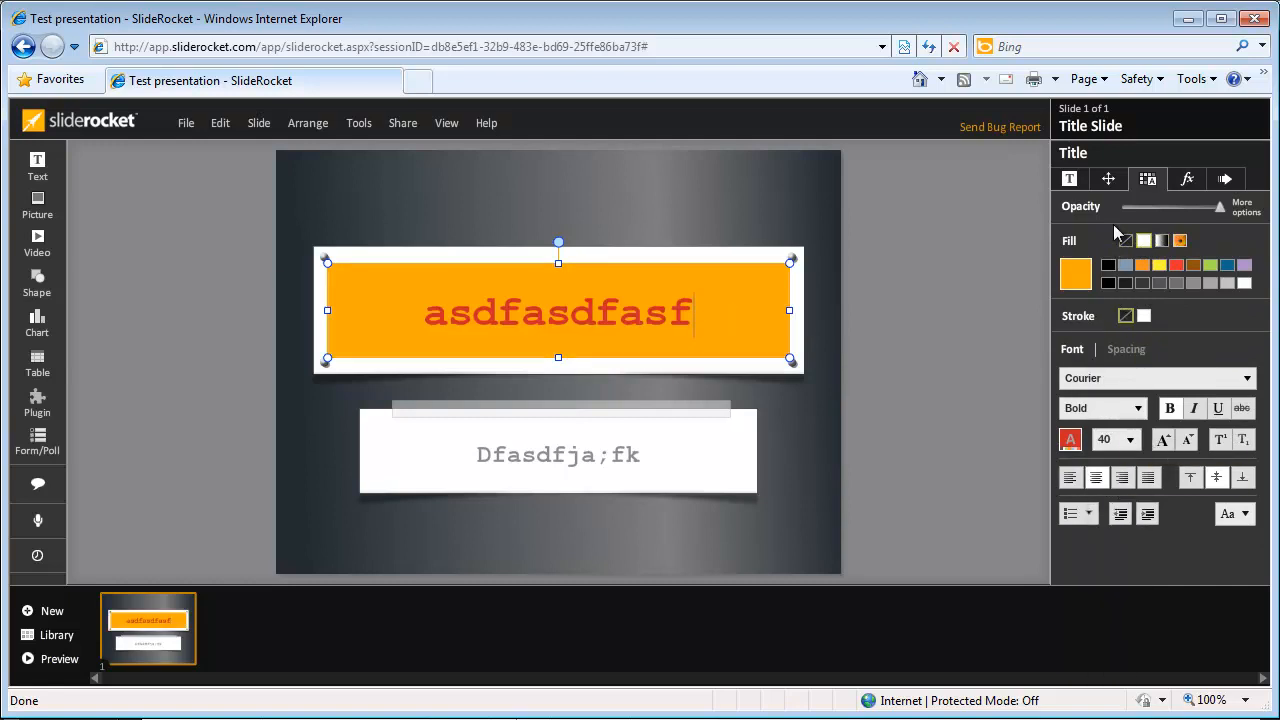
pyautogui.click(1069, 178)
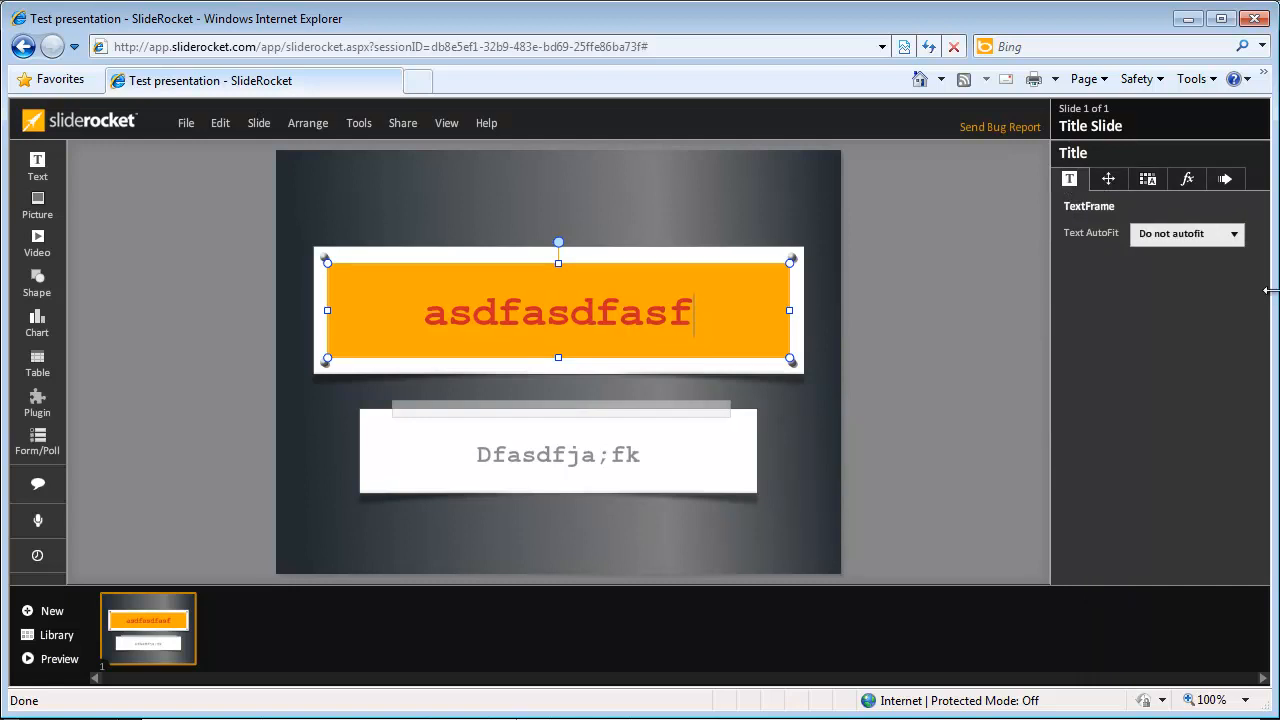
pyautogui.click(1182, 181)
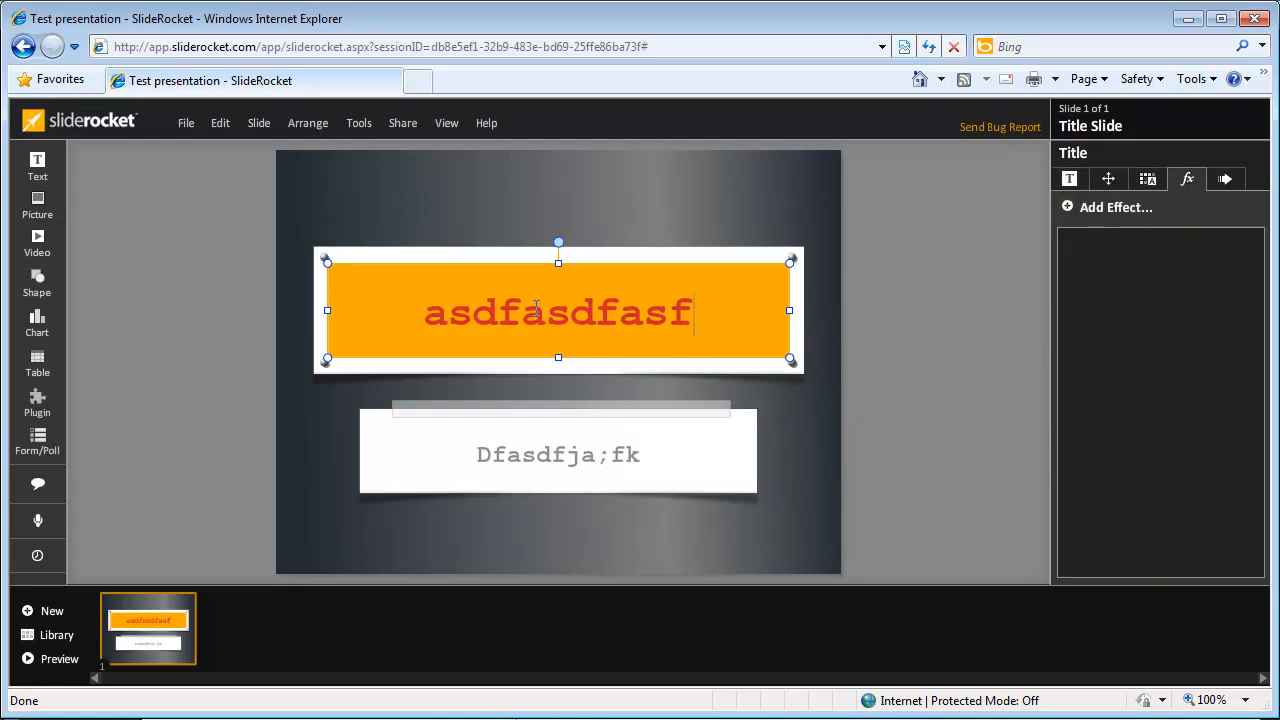
pyautogui.click(624, 262)
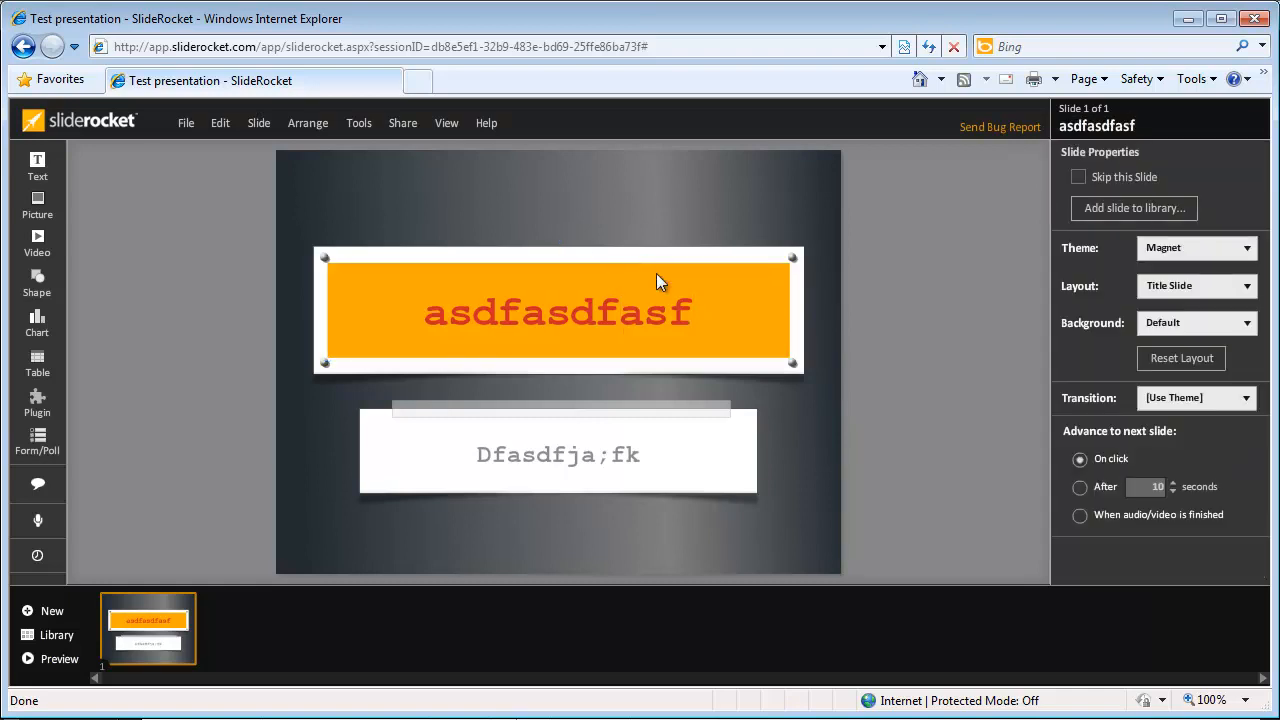
pyautogui.click(617, 274)
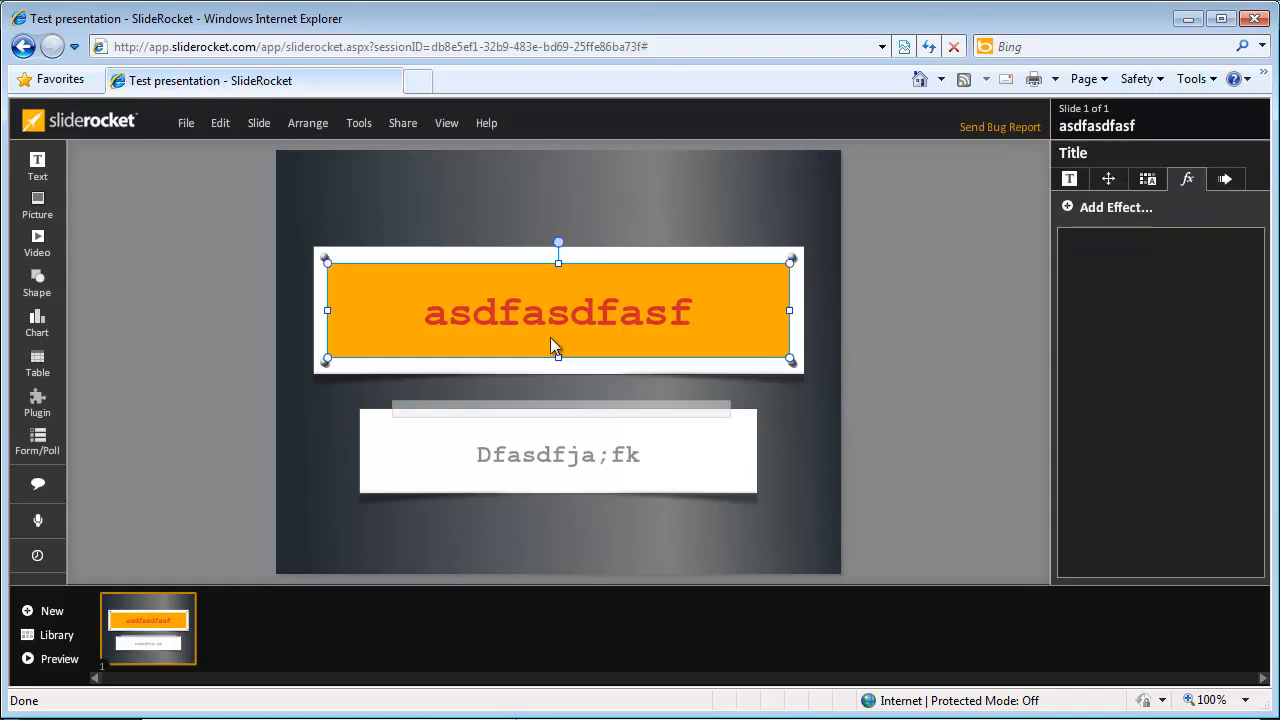
# Step: Add a Glow effect and a Bevel effect to the title box
pyautogui.click(1098, 206)
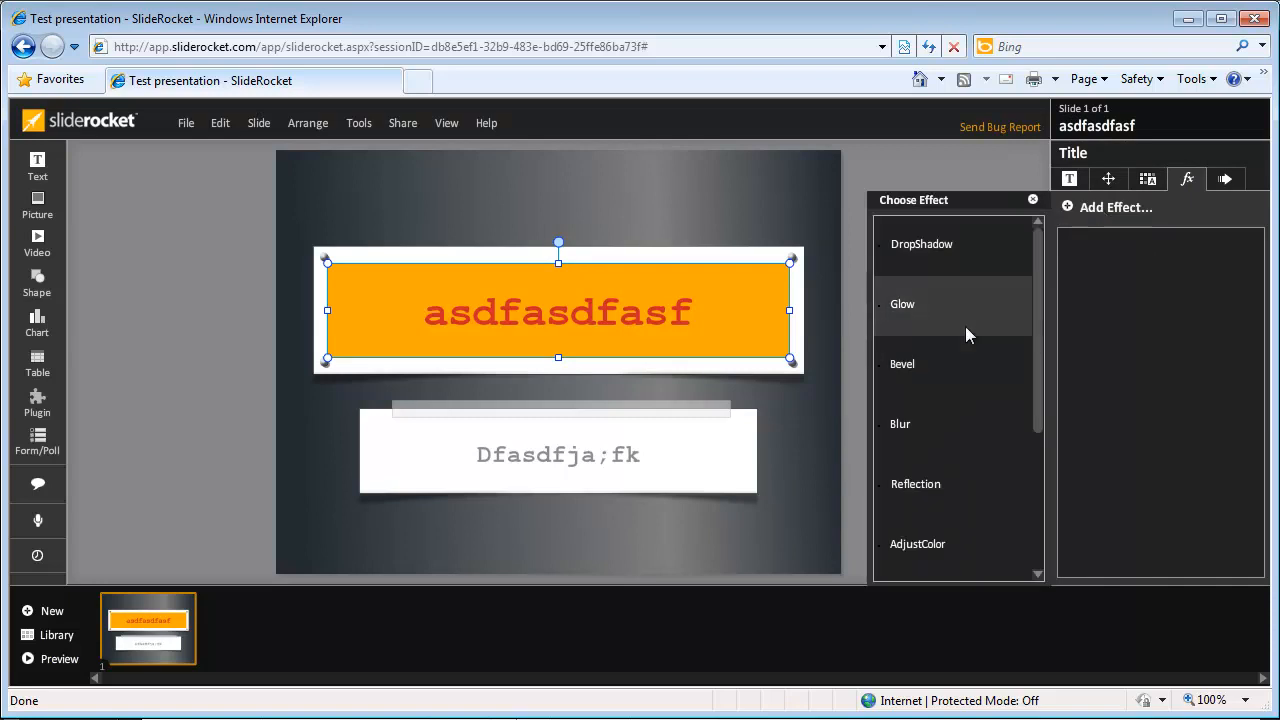
pyautogui.click(965, 326)
pyautogui.click(1125, 206)
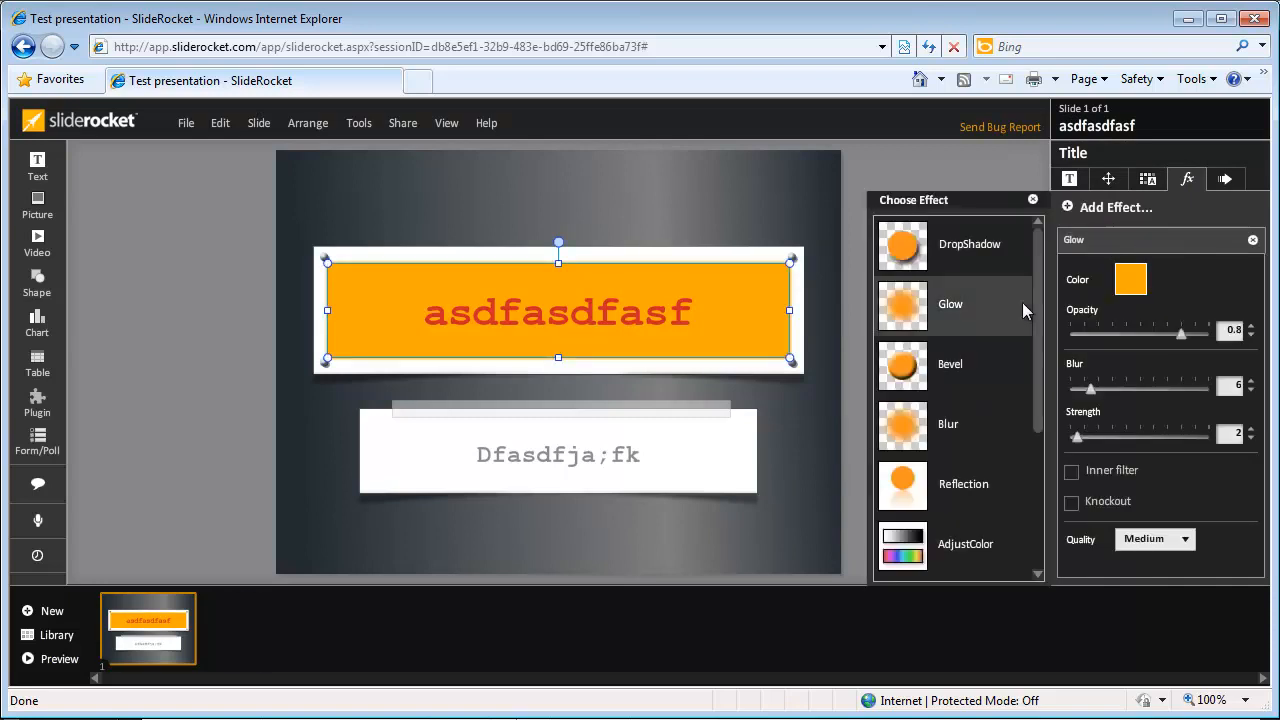
pyautogui.click(978, 390)
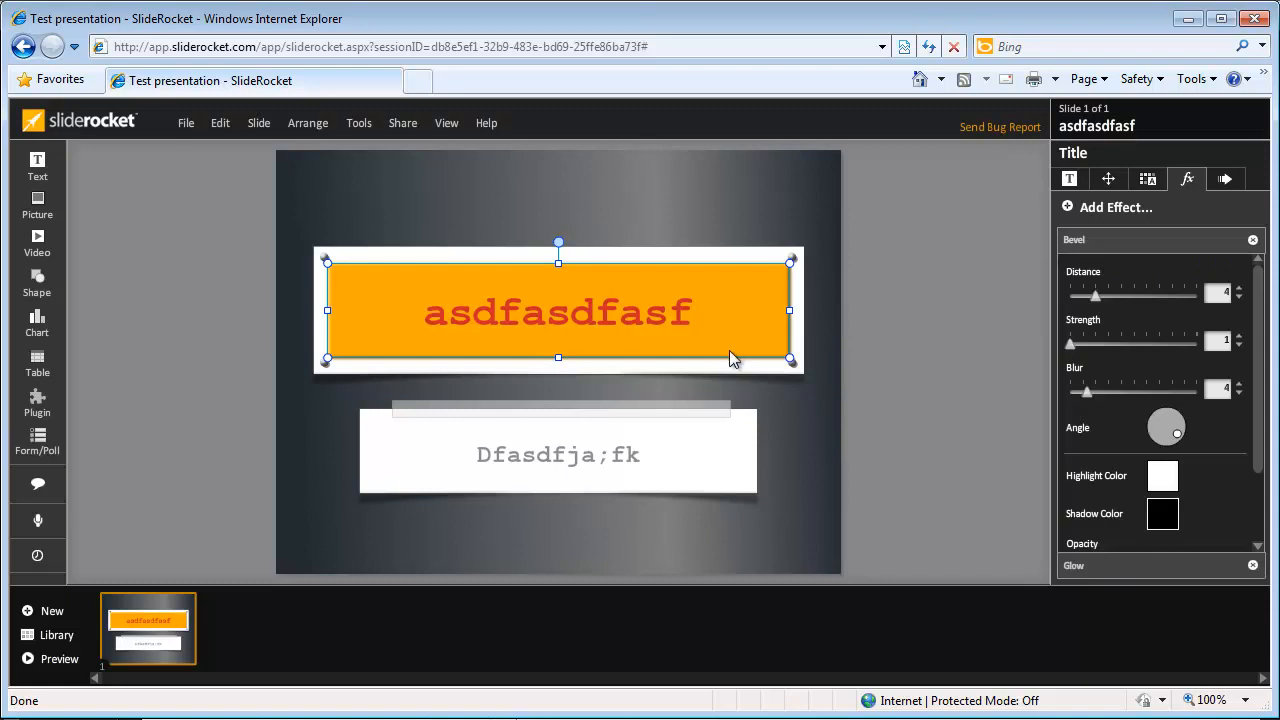
# Step: Review the title and subtitle effects, then check the title's animation builds
pyautogui.click(784, 420)
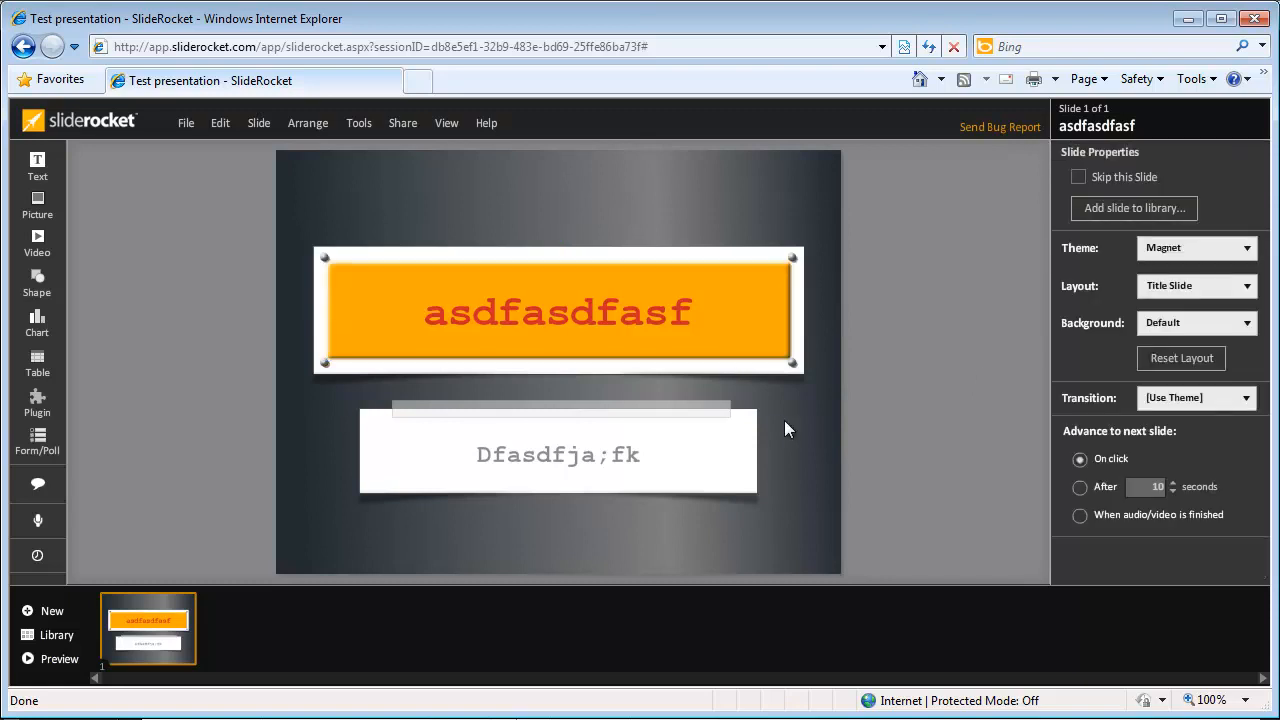
pyautogui.click(745, 325)
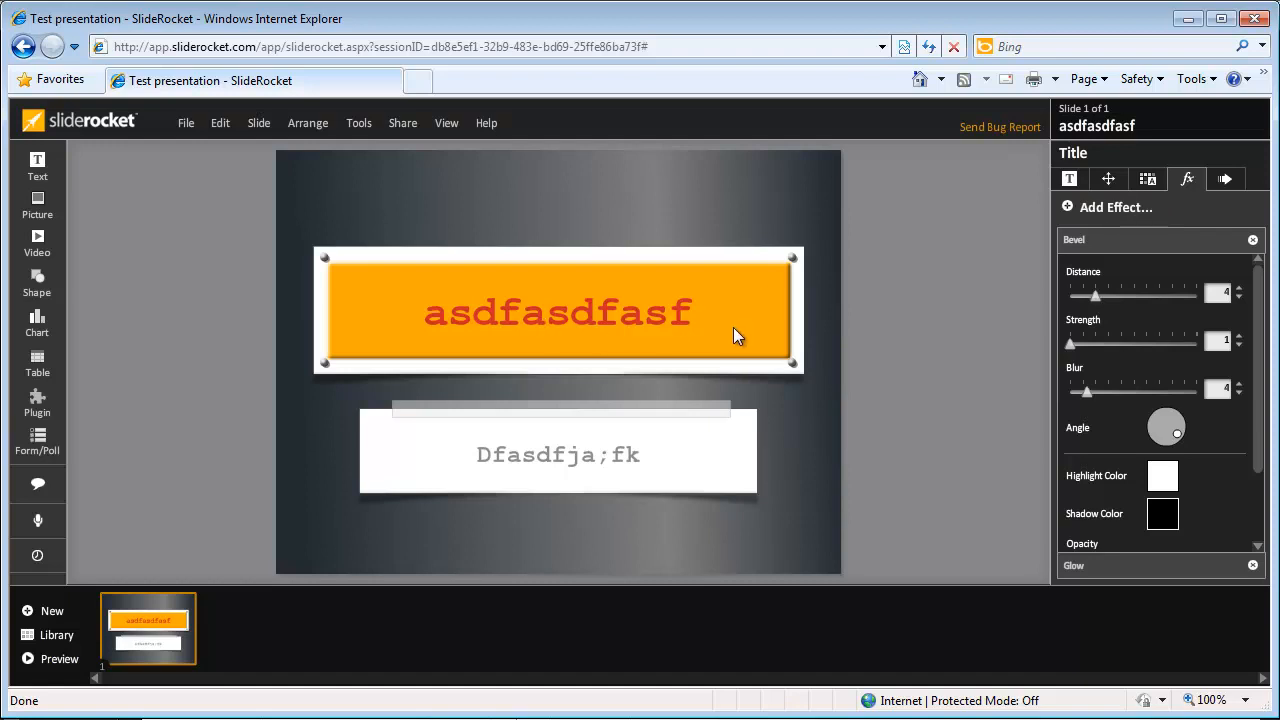
pyautogui.click(616, 449)
pyautogui.click(1184, 299)
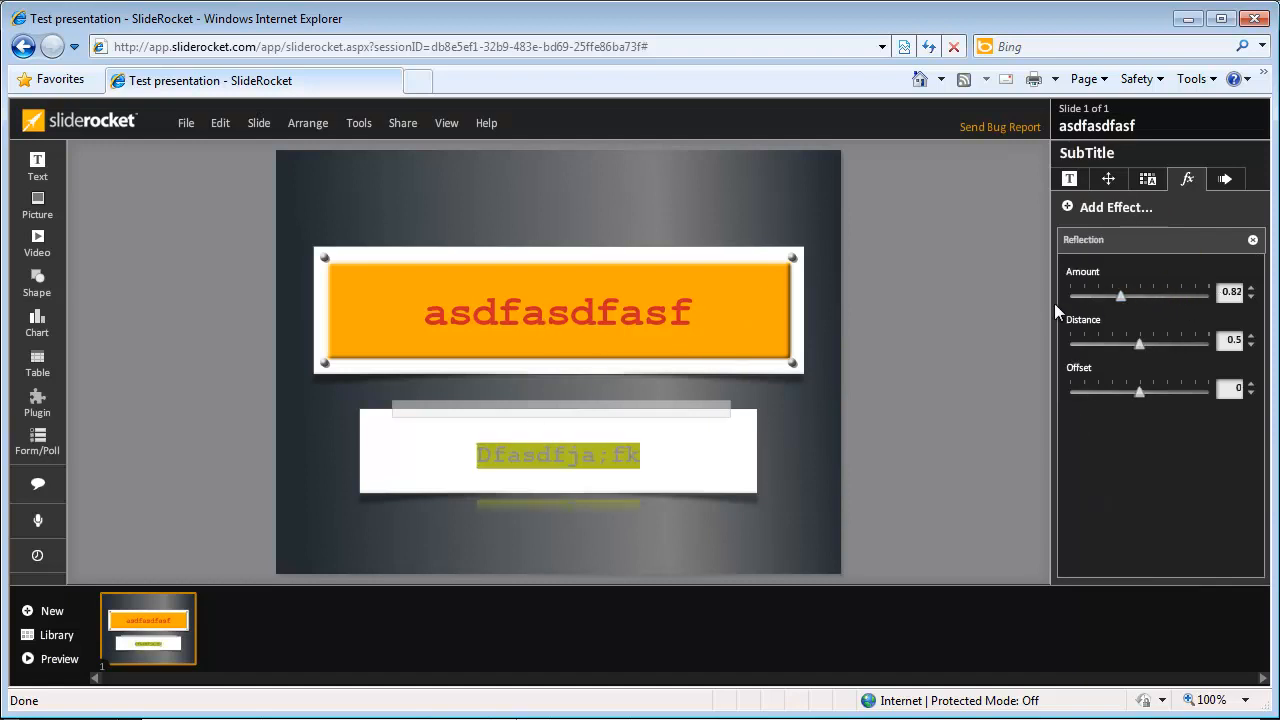
pyautogui.click(763, 433)
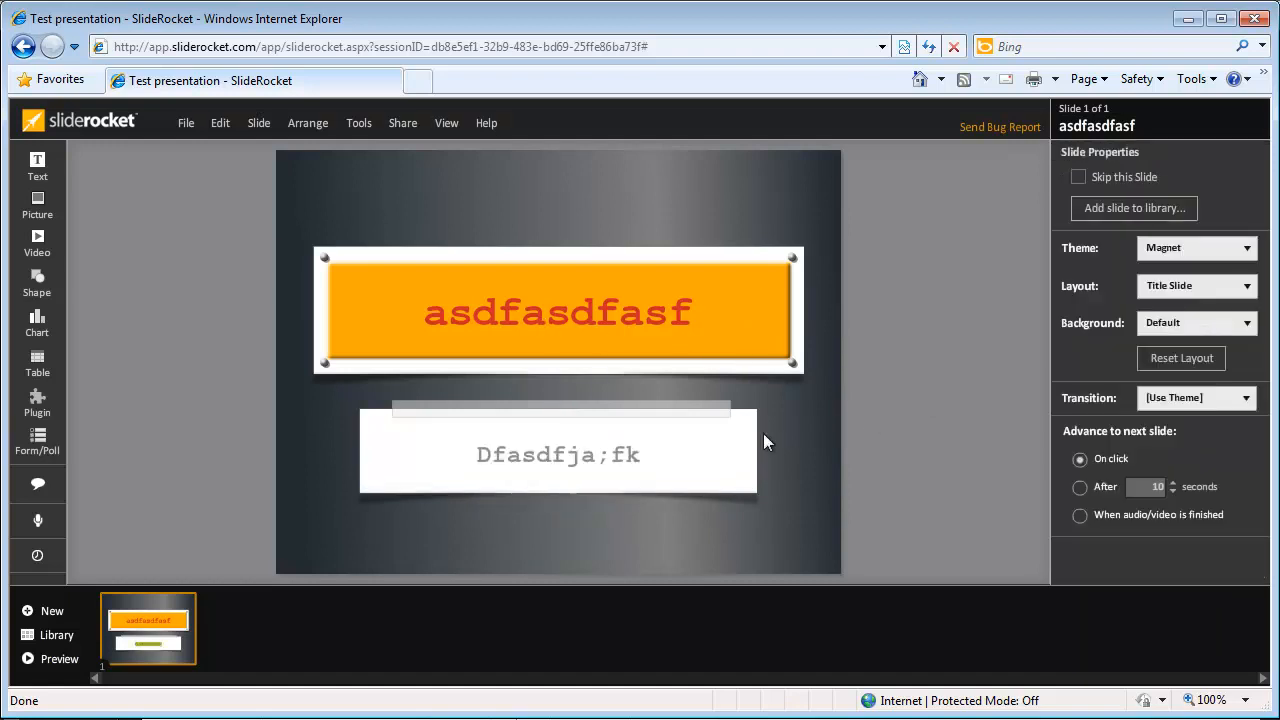
pyautogui.click(613, 363)
pyautogui.click(1226, 180)
# Step: Narrow the orange title box slightly from its right edge
pyautogui.click(1166, 183)
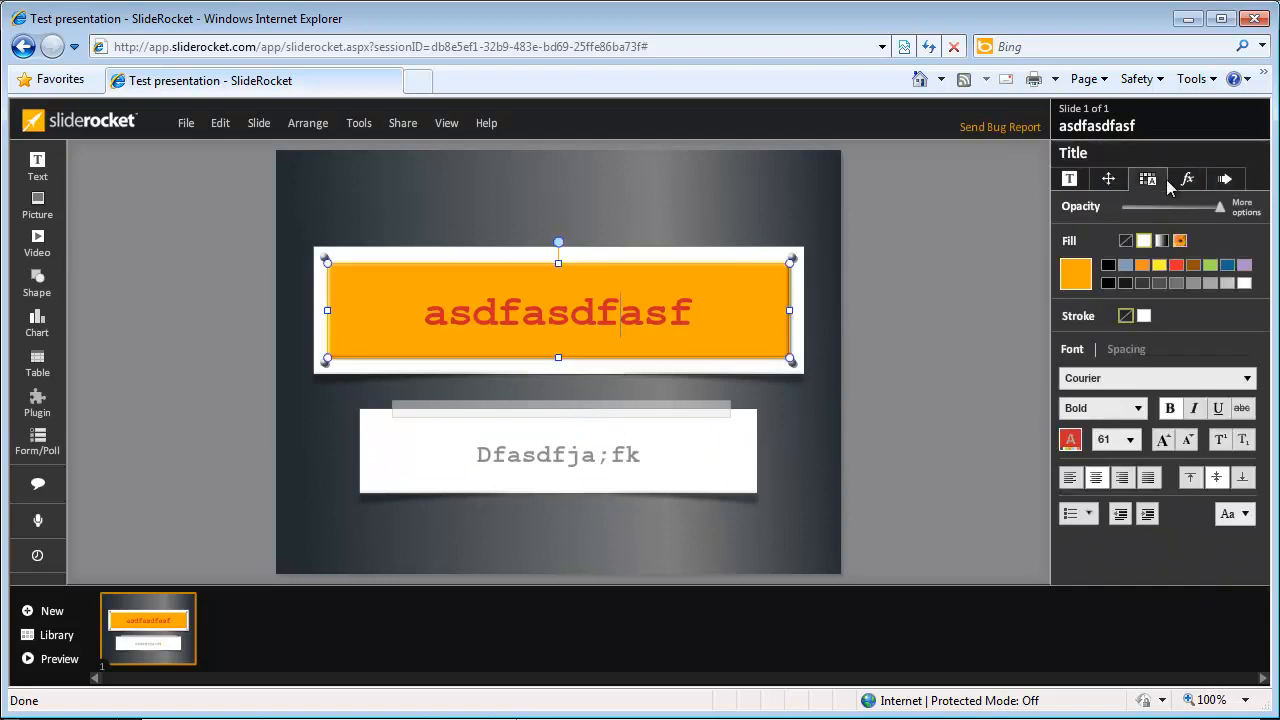
pyautogui.click(1107, 181)
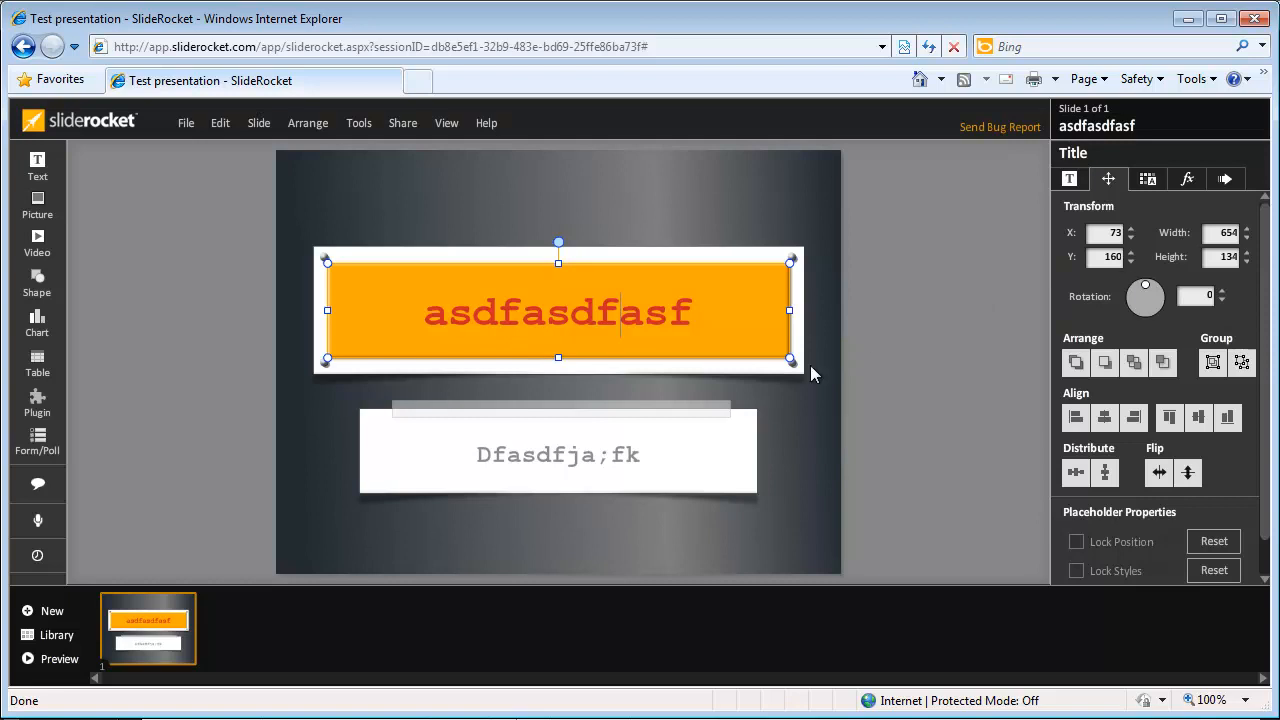
pyautogui.moveTo(789, 360); pyautogui.dragTo(762, 362)
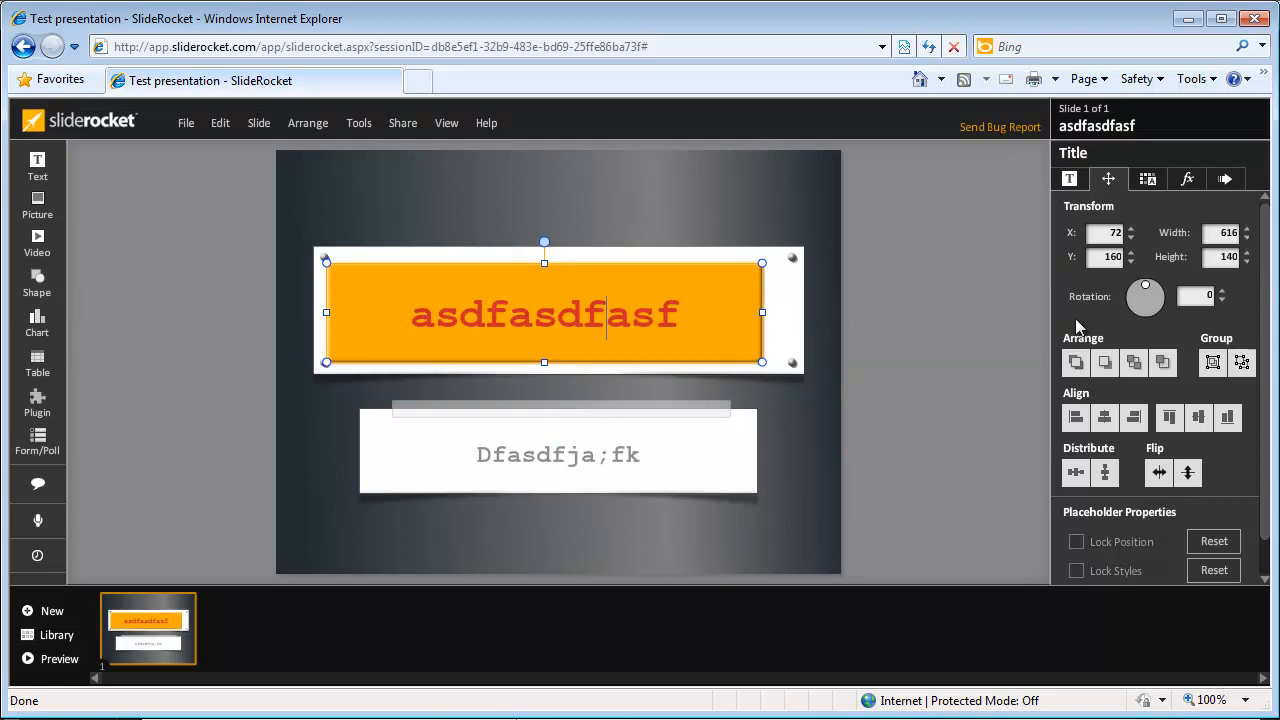
pyautogui.click(1150, 182)
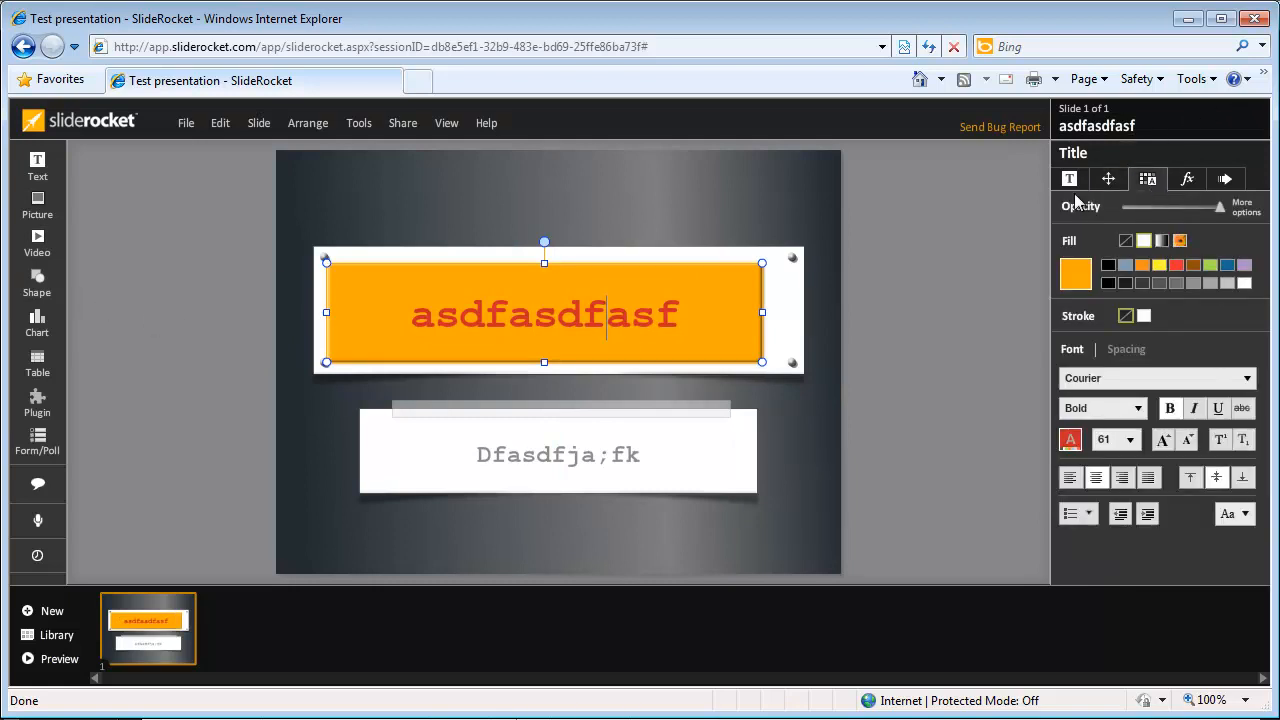
pyautogui.click(627, 475)
pyautogui.click(1187, 180)
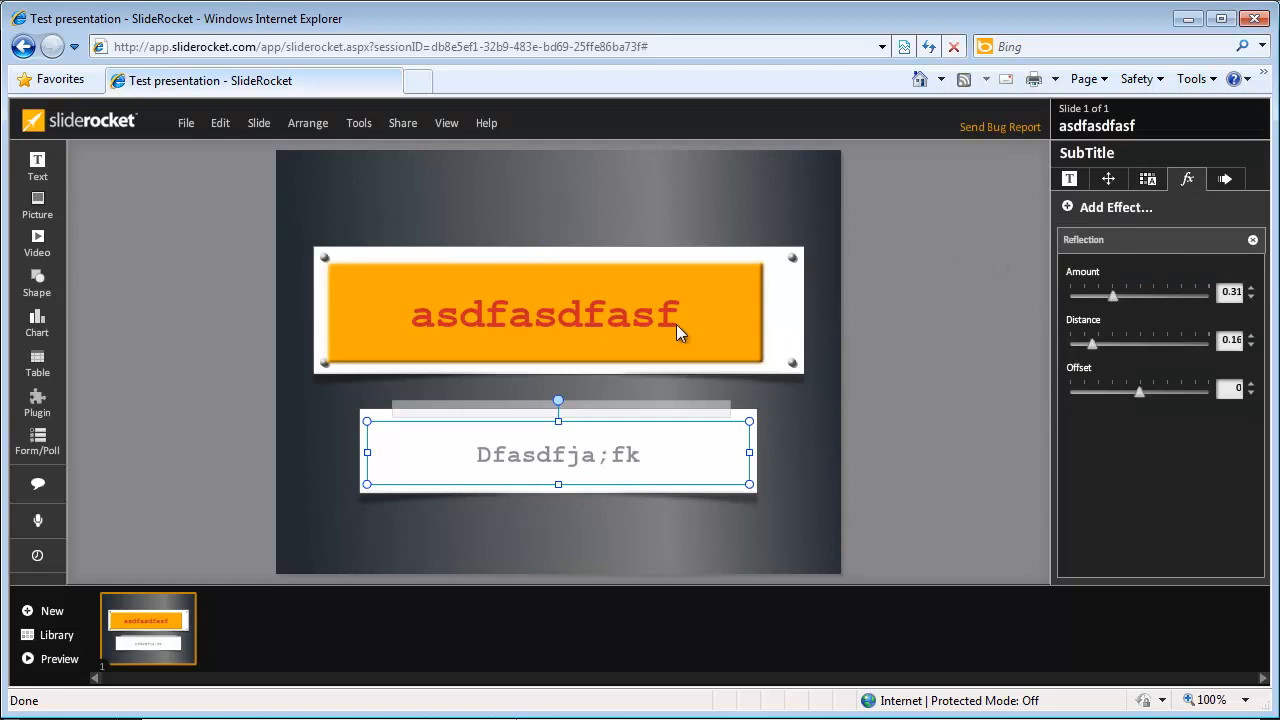
pyautogui.click(586, 453)
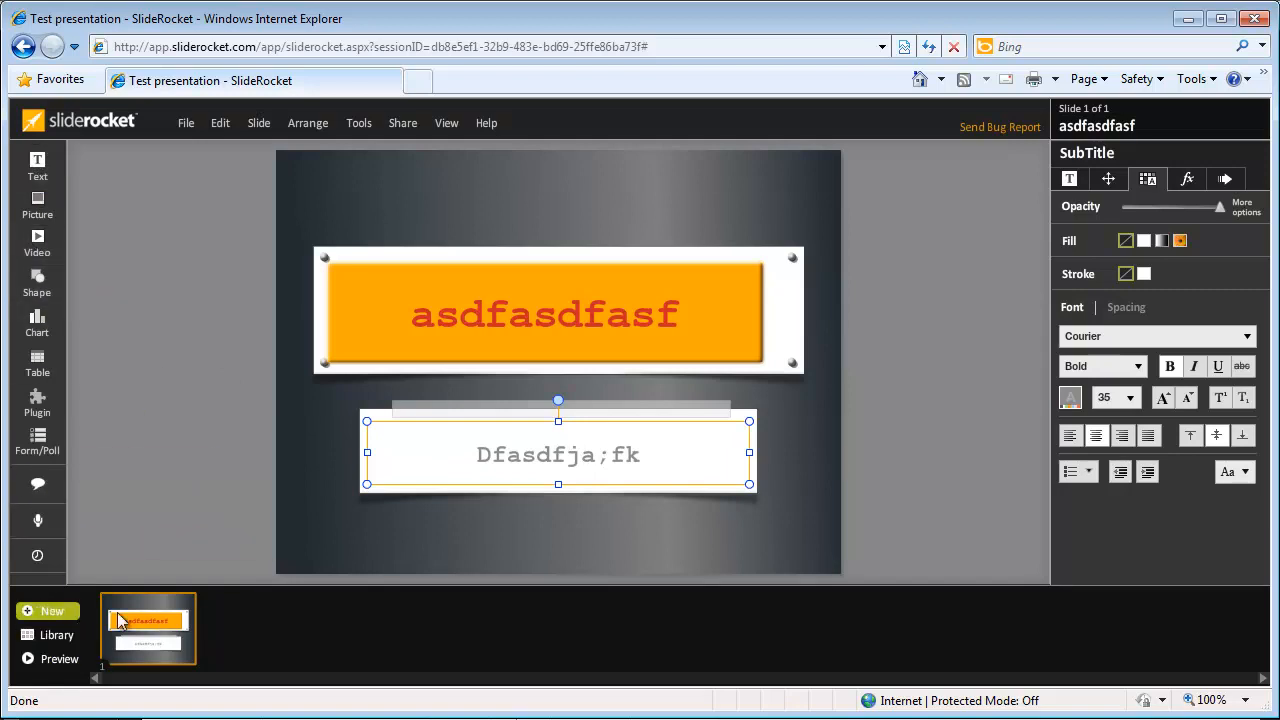
# Step: Add slide 2 with the Text layout and select its title and body placeholders
pyautogui.click(48, 610)
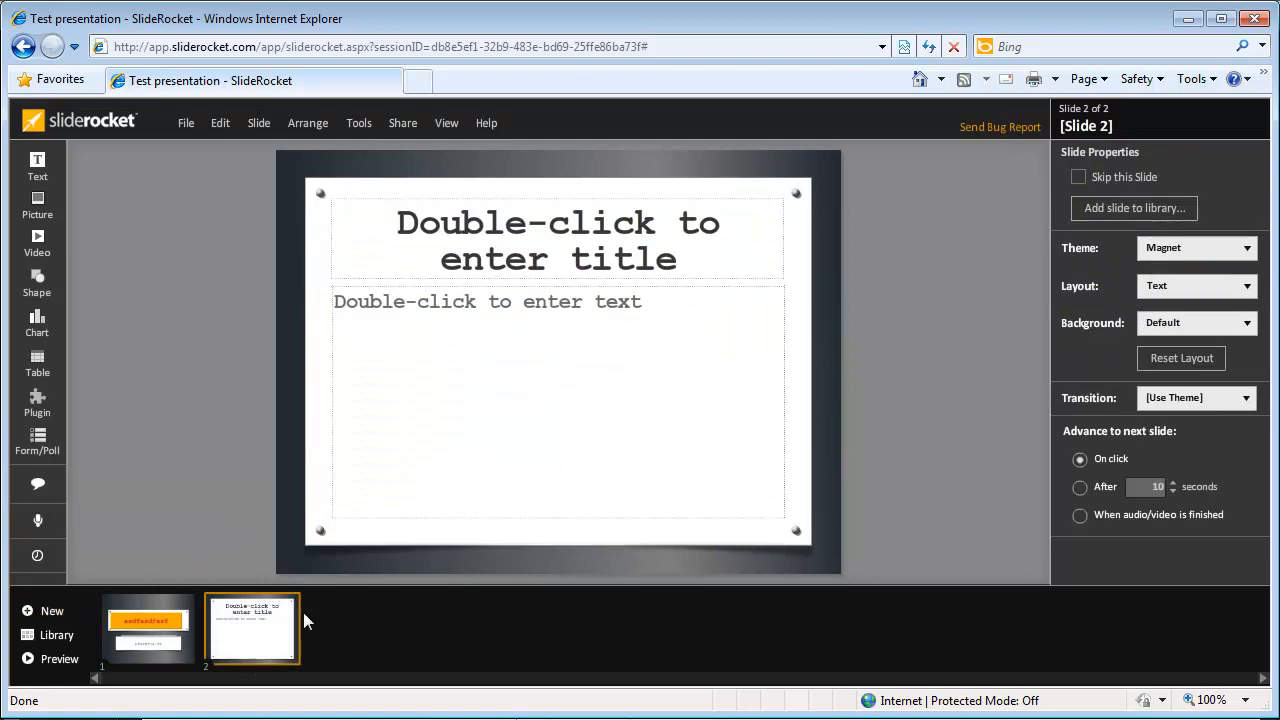
pyautogui.click(601, 272)
pyautogui.click(601, 272)
pyautogui.click(466, 375)
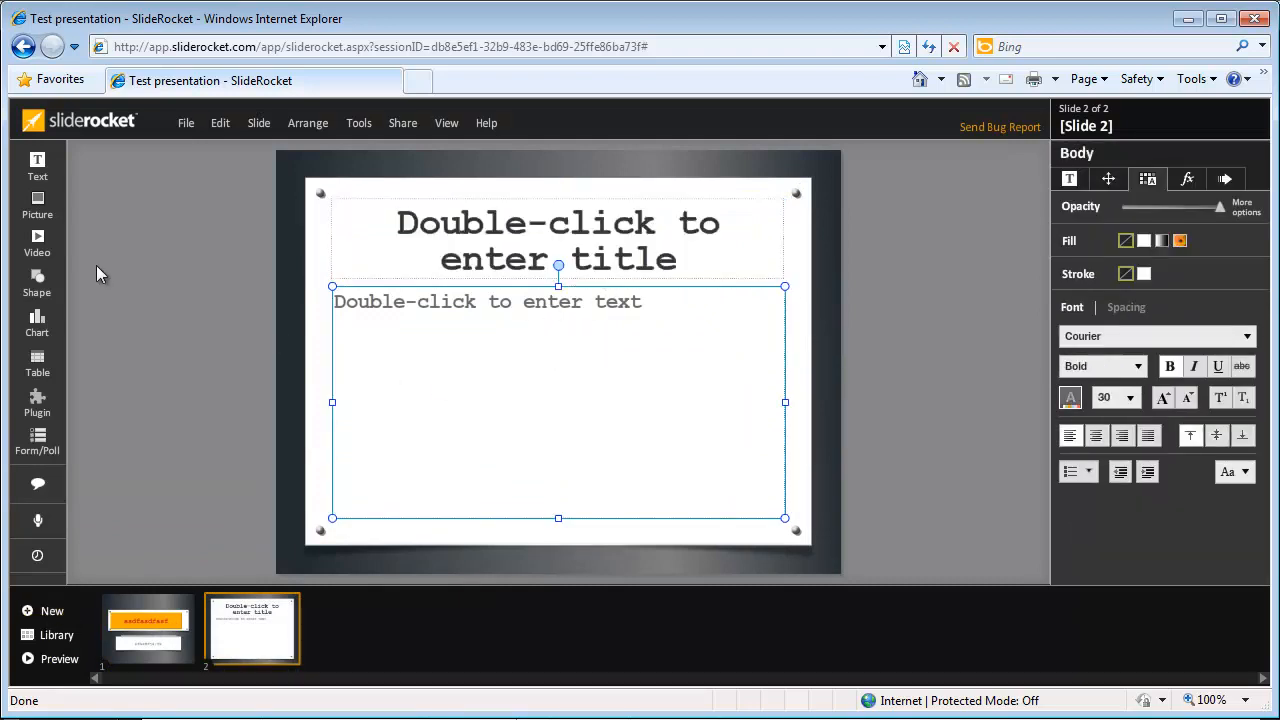
# Step: Open the media library, browse All items and Shared with me, and preview a few images
pyautogui.click(40, 218)
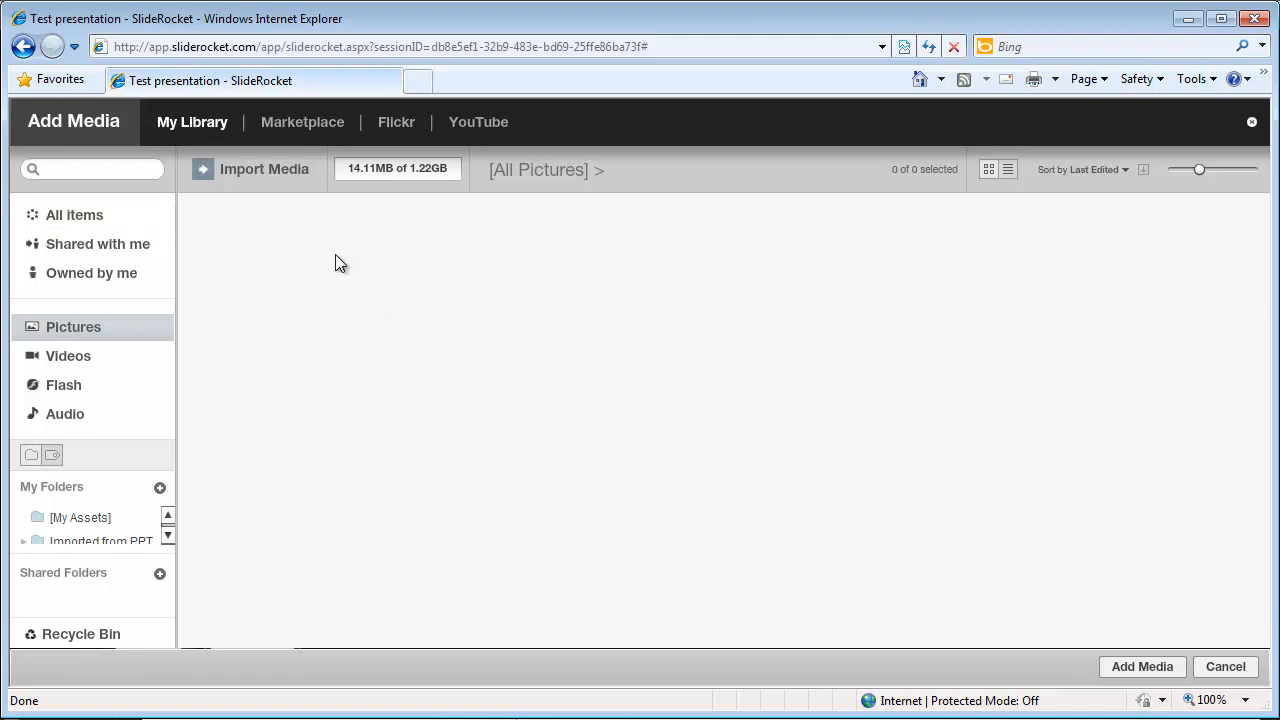
pyautogui.click(100, 222)
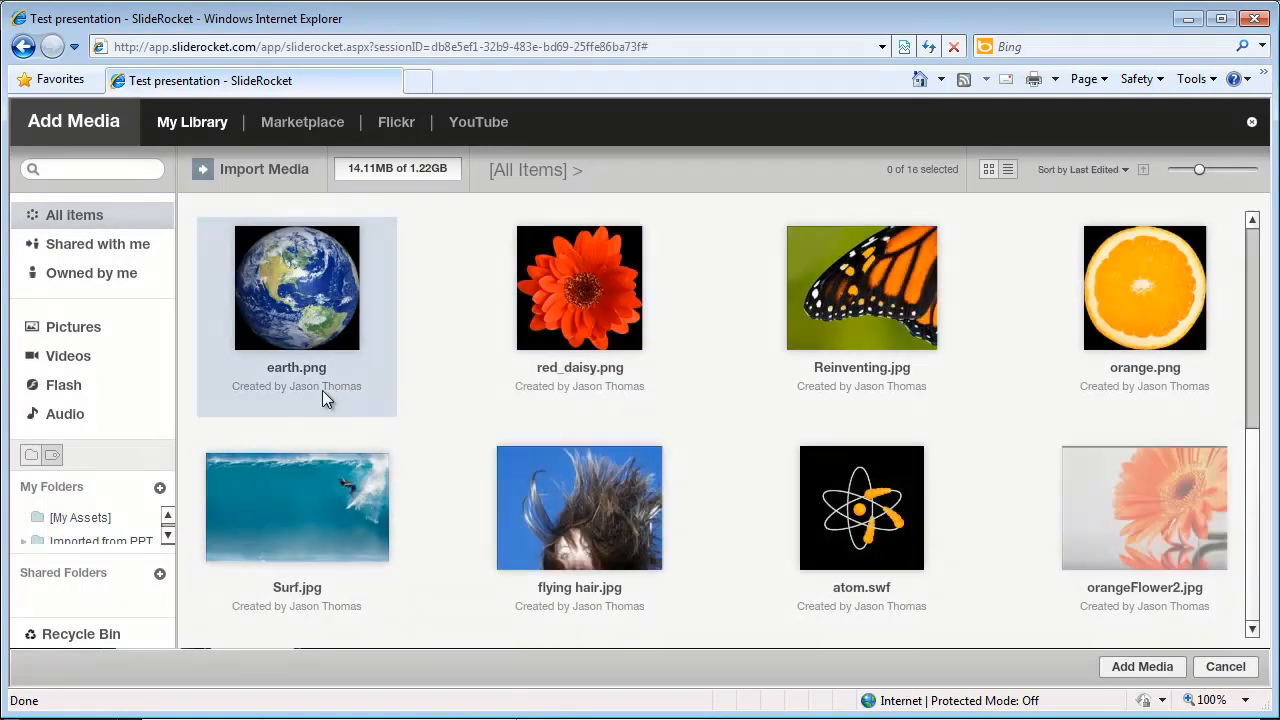
pyautogui.click(110, 245)
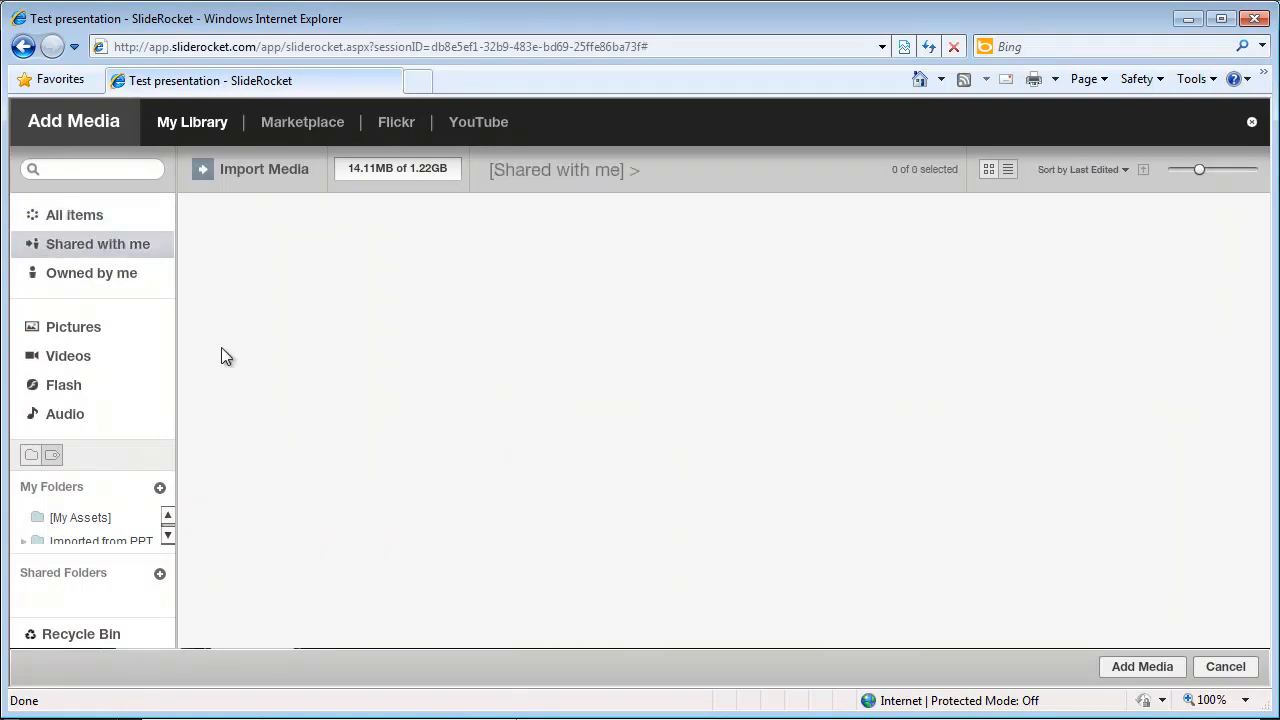
pyautogui.click(53, 220)
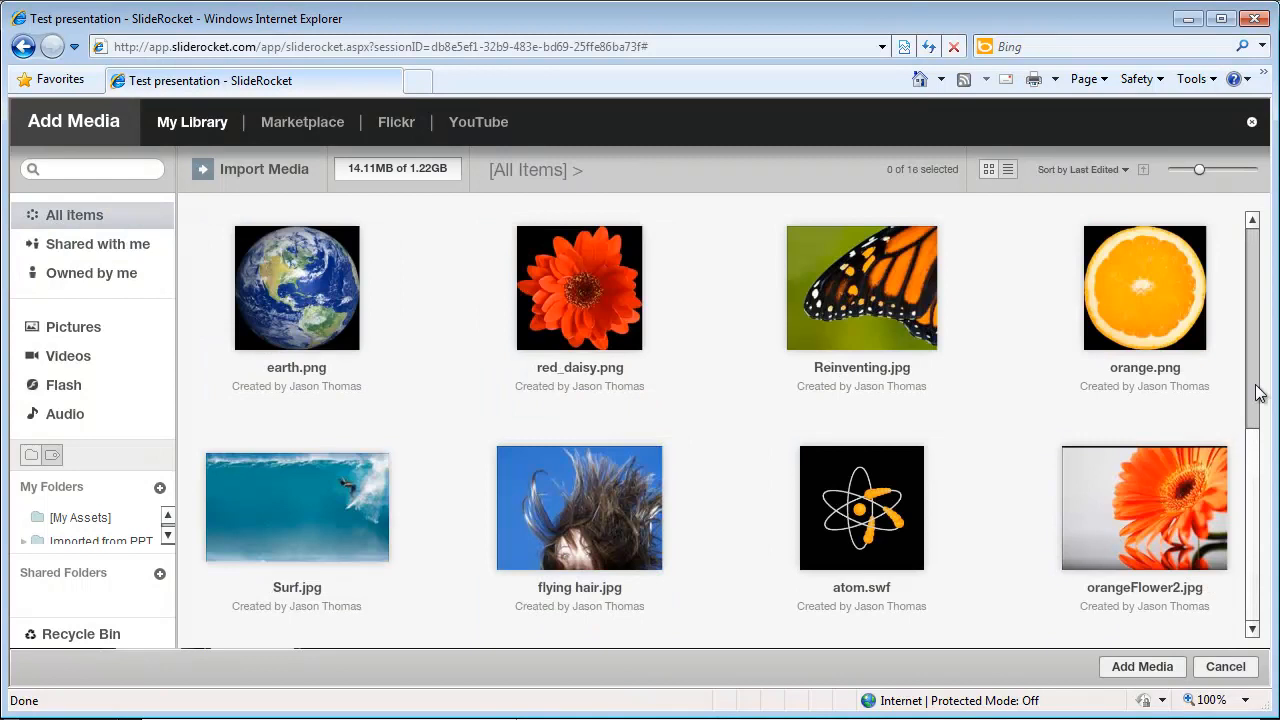
pyautogui.scroll(-5, 1257, 390)
pyautogui.scroll(5, 1258, 440)
pyautogui.click(1178, 309)
pyautogui.click(1132, 529)
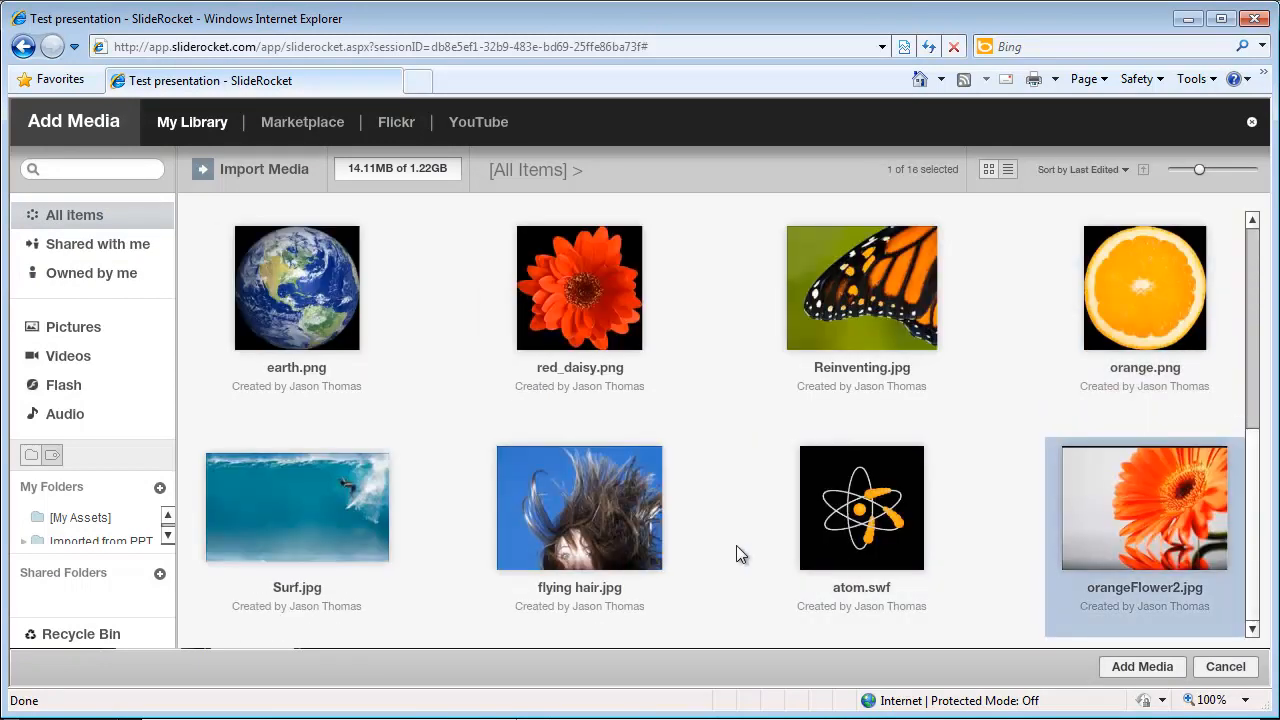
pyautogui.click(528, 511)
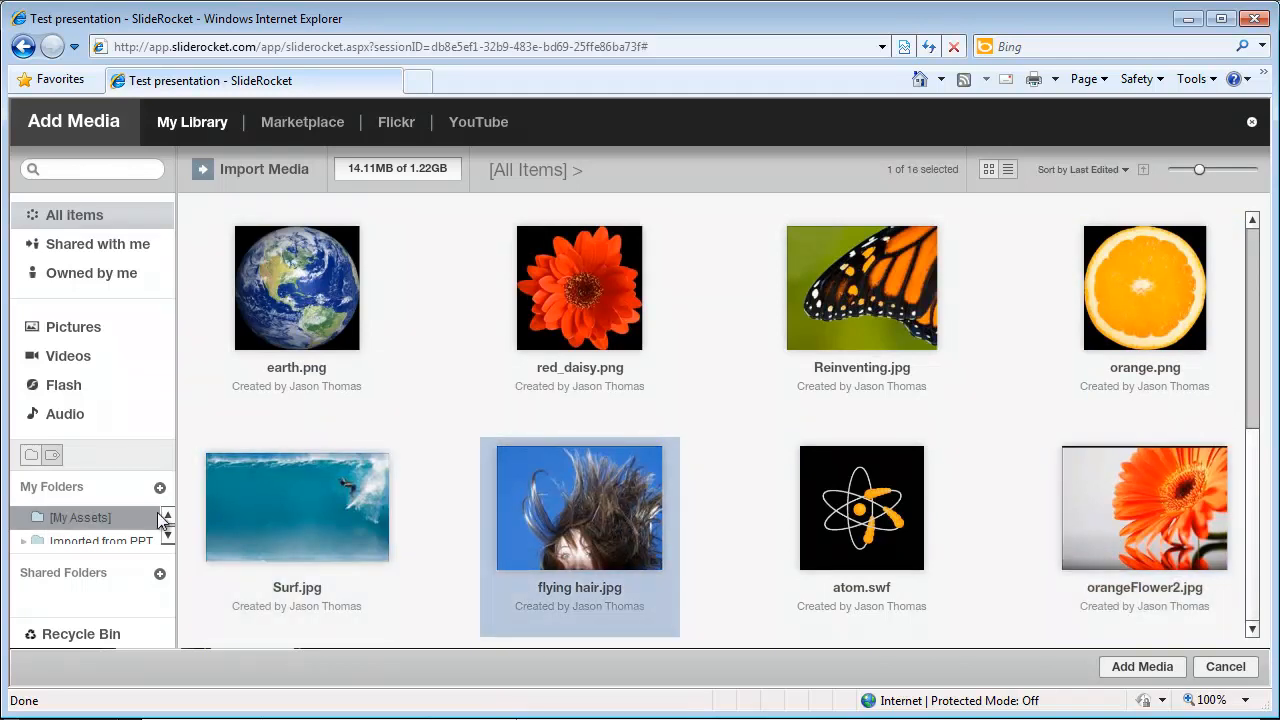
# Step: Filter the library by Videos, Audio and Flash, ending on Pictures
pyautogui.click(74, 328)
pyautogui.click(80, 358)
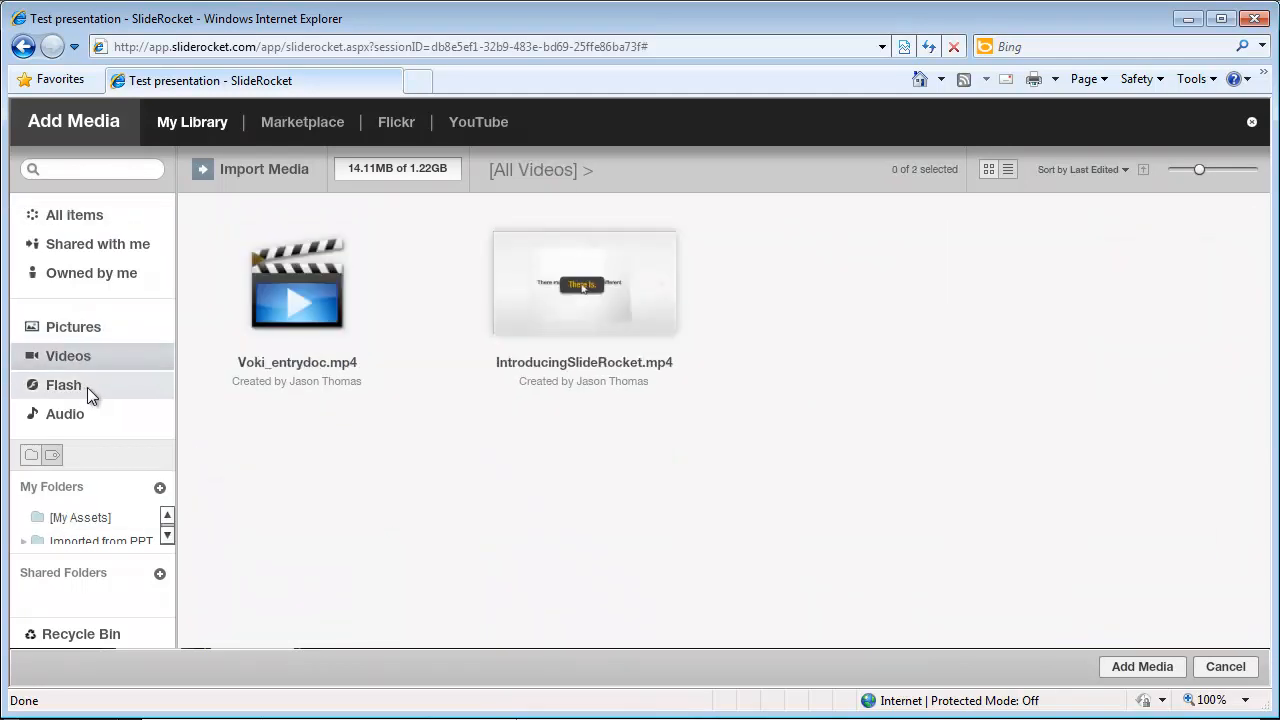
pyautogui.click(70, 415)
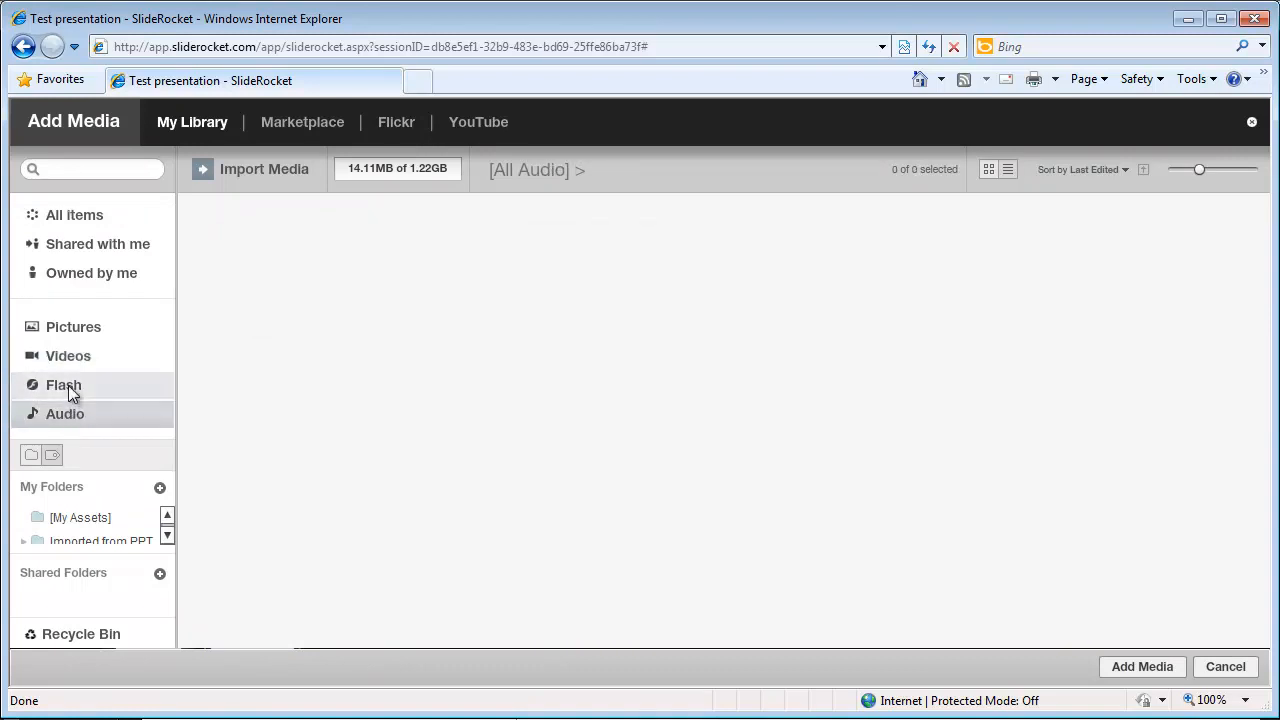
pyautogui.click(72, 390)
pyautogui.click(80, 358)
pyautogui.click(86, 329)
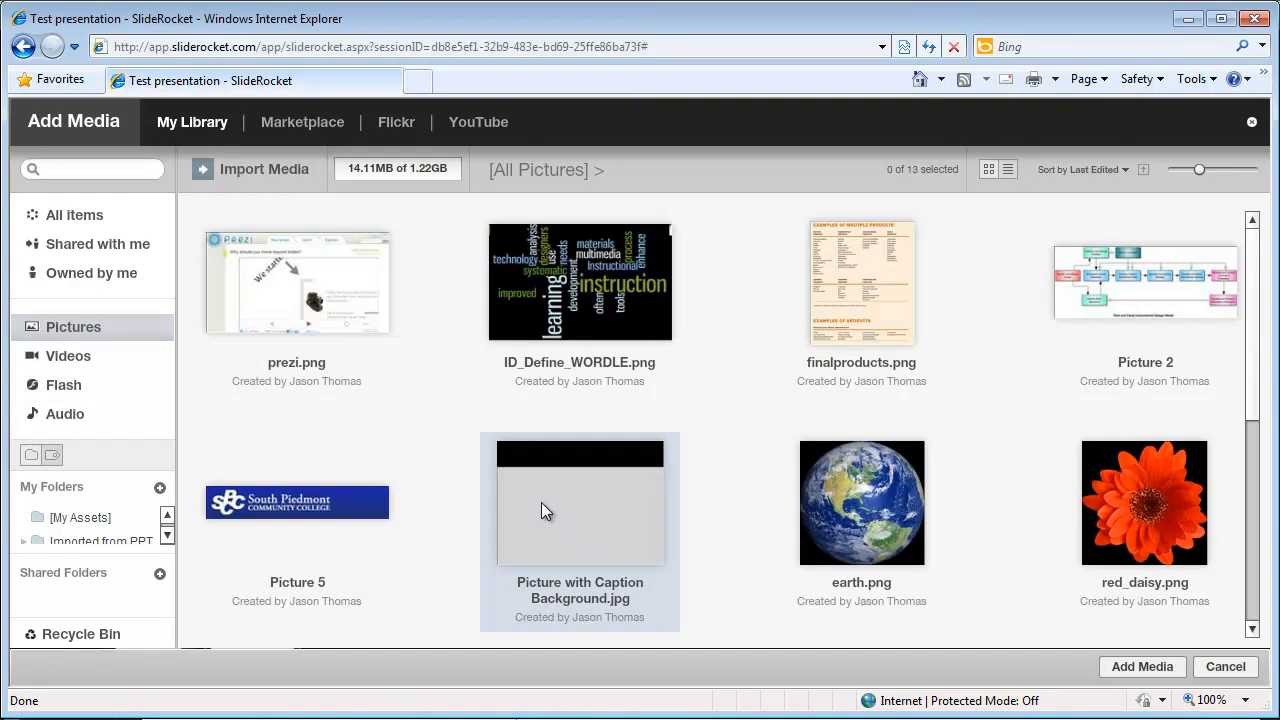
# Step: Search Flickr for 'classroom', insert the first photo on slide 2, and add slide 3
pyautogui.click(401, 121)
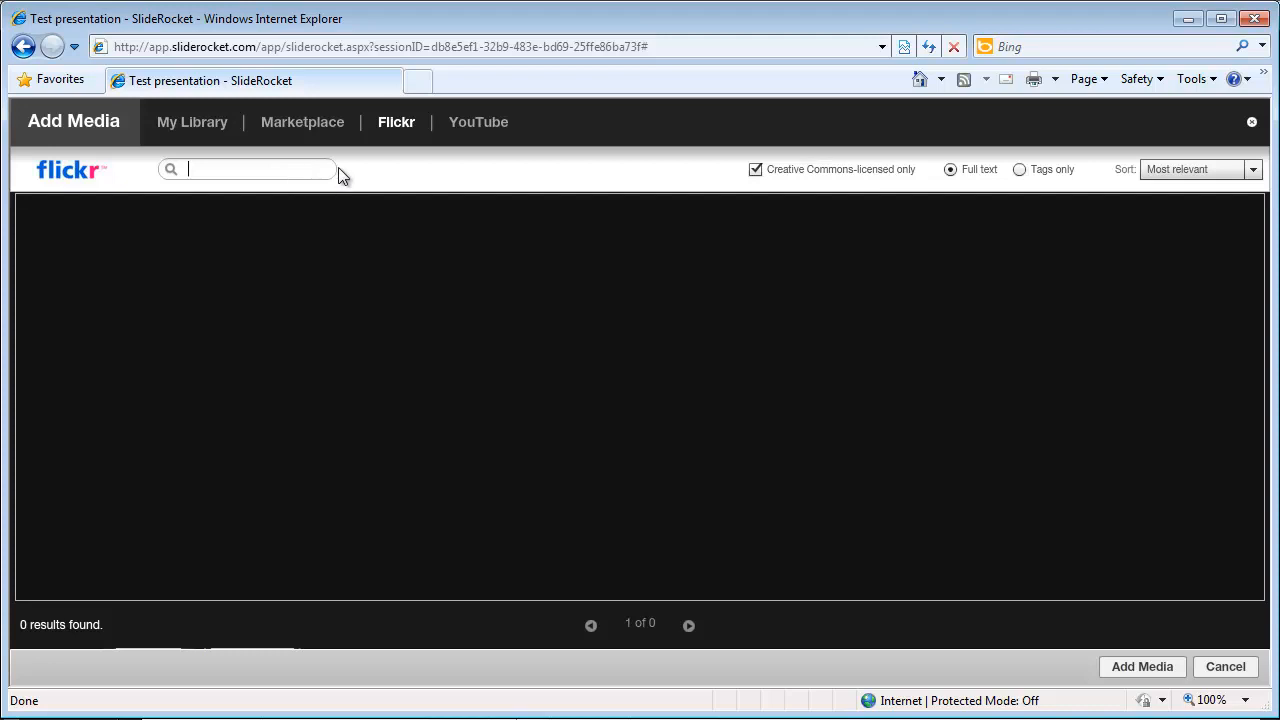
pyautogui.write('classroom')
pyautogui.press('Return')
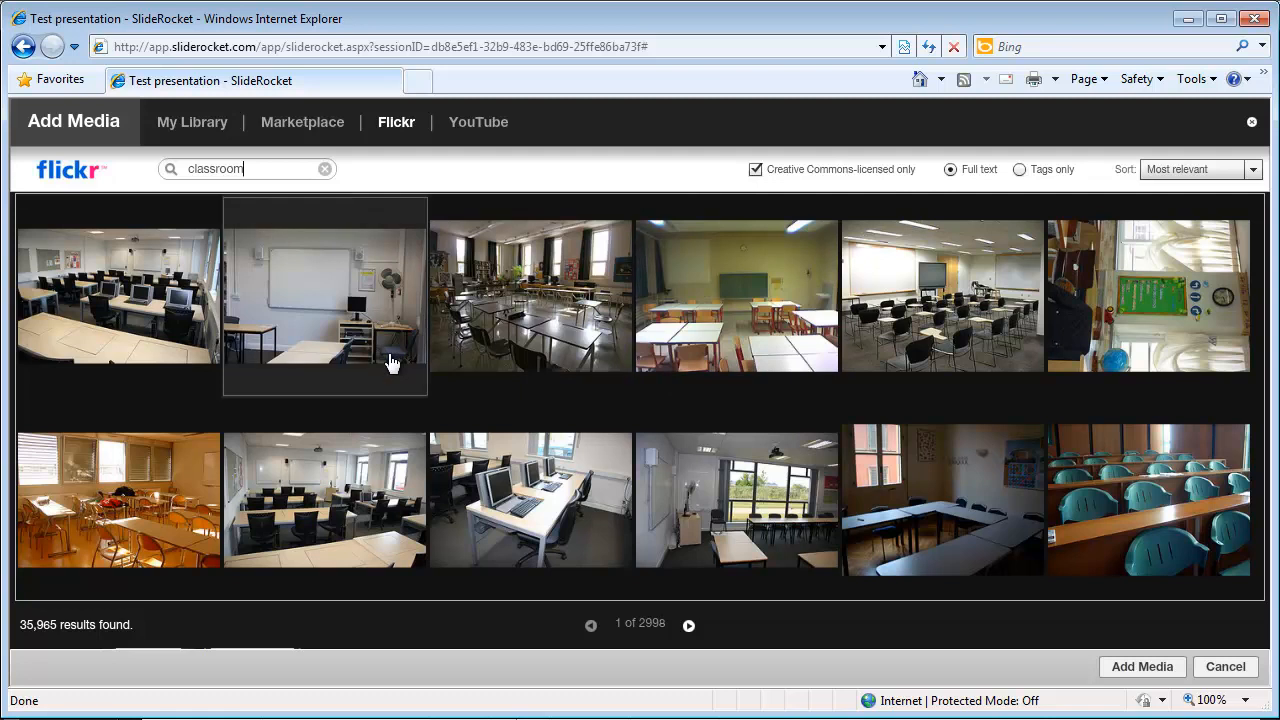
pyautogui.click(155, 327)
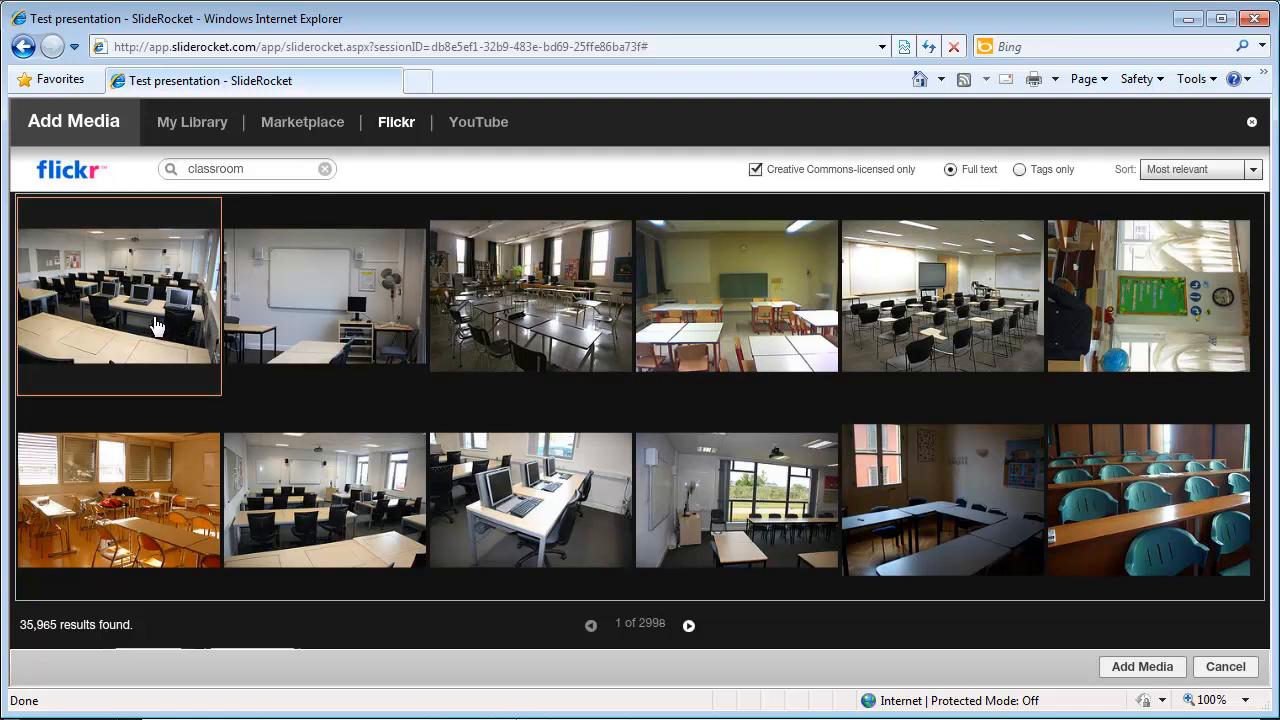
pyautogui.click(1136, 674)
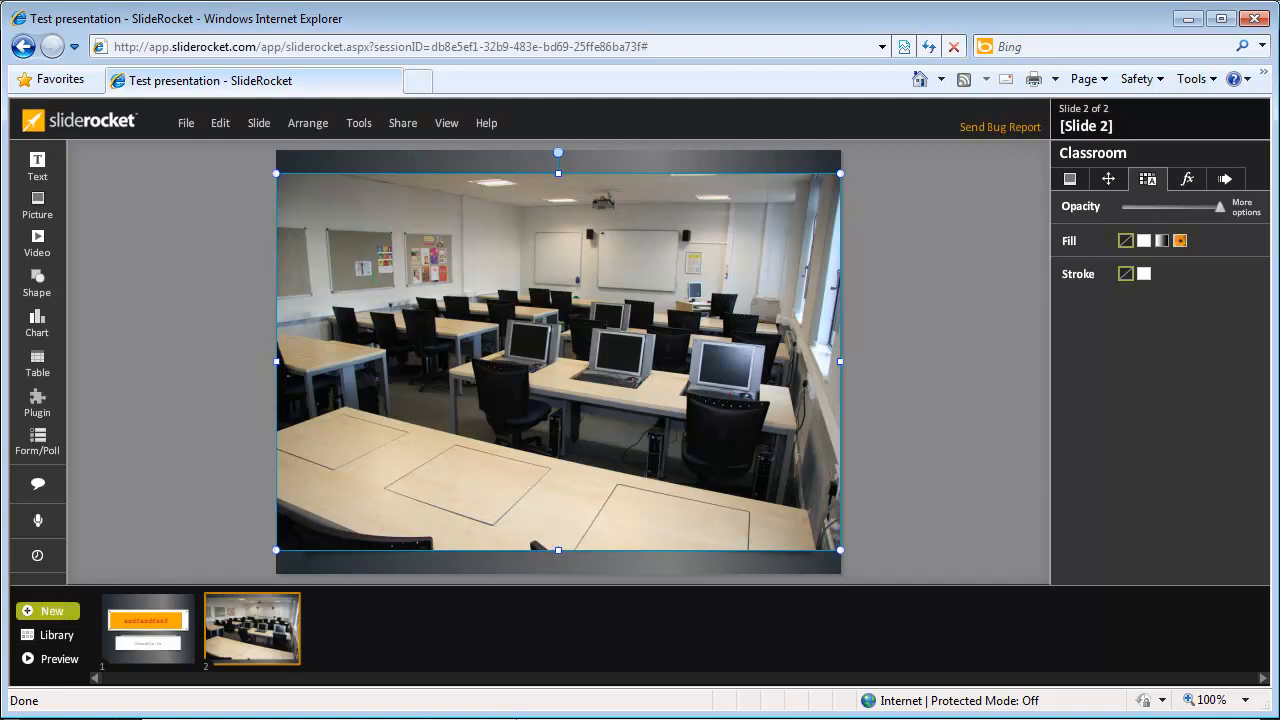
pyautogui.click(52, 611)
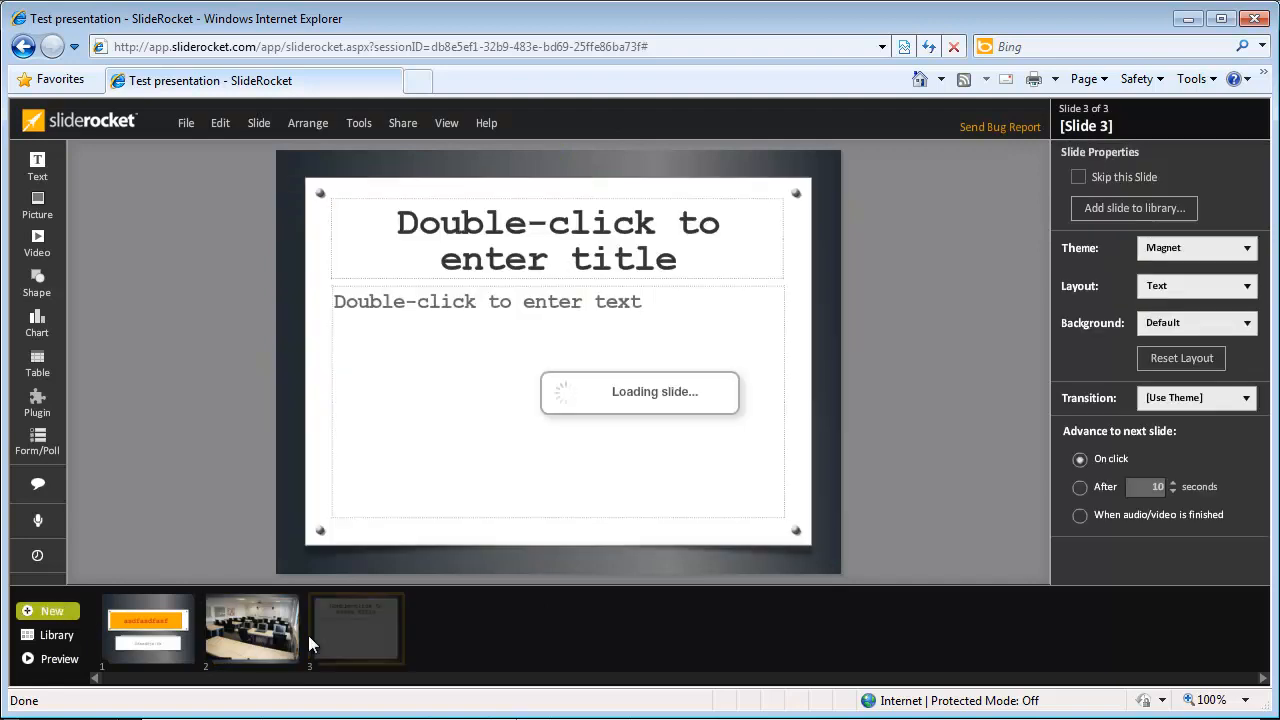
# Step: Bring up the YouTube video address field in Add Media for slide 3
pyautogui.click(44, 253)
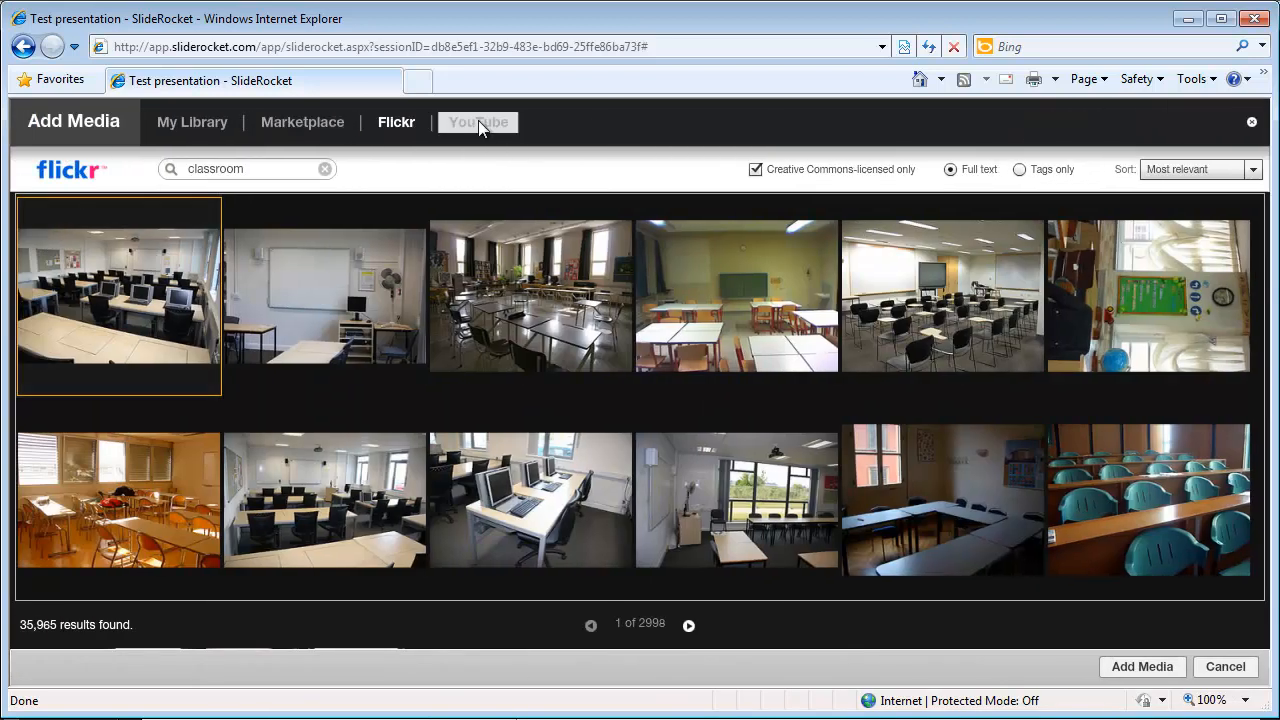
pyautogui.click(478, 121)
pyautogui.click(404, 259)
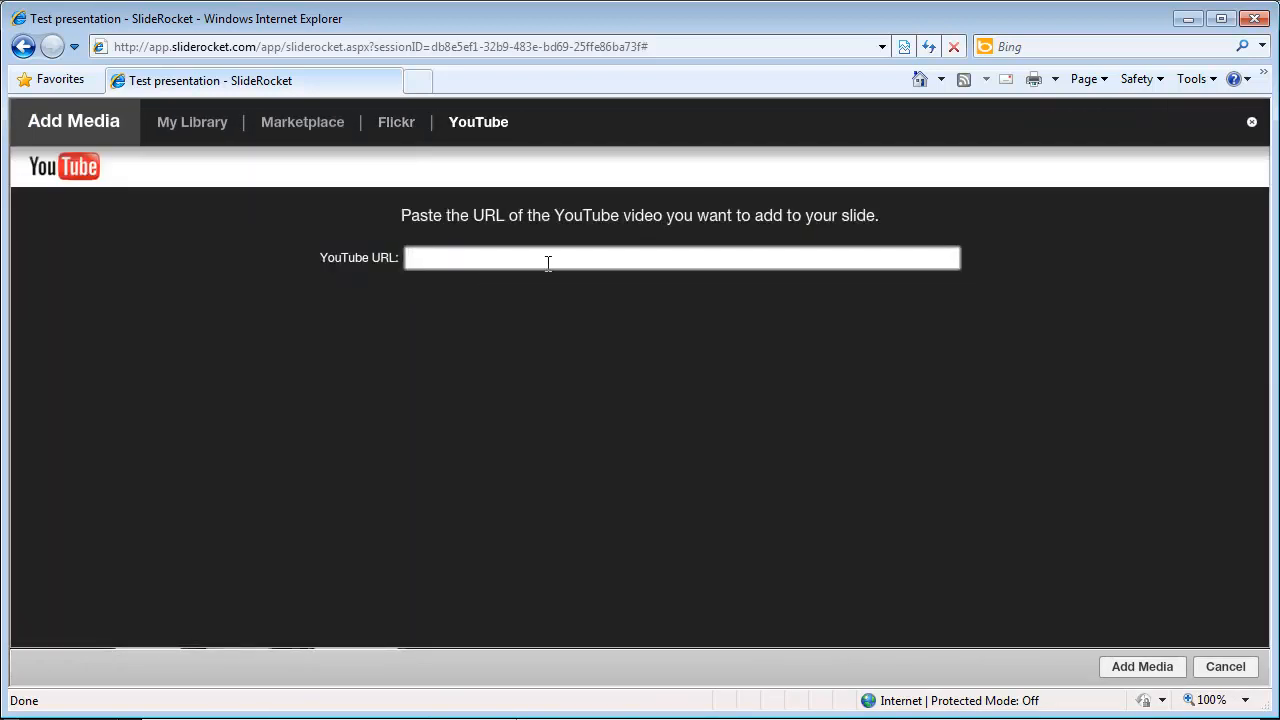
# Step: Load youtube.com in a new browser tab
pyautogui.click(418, 81)
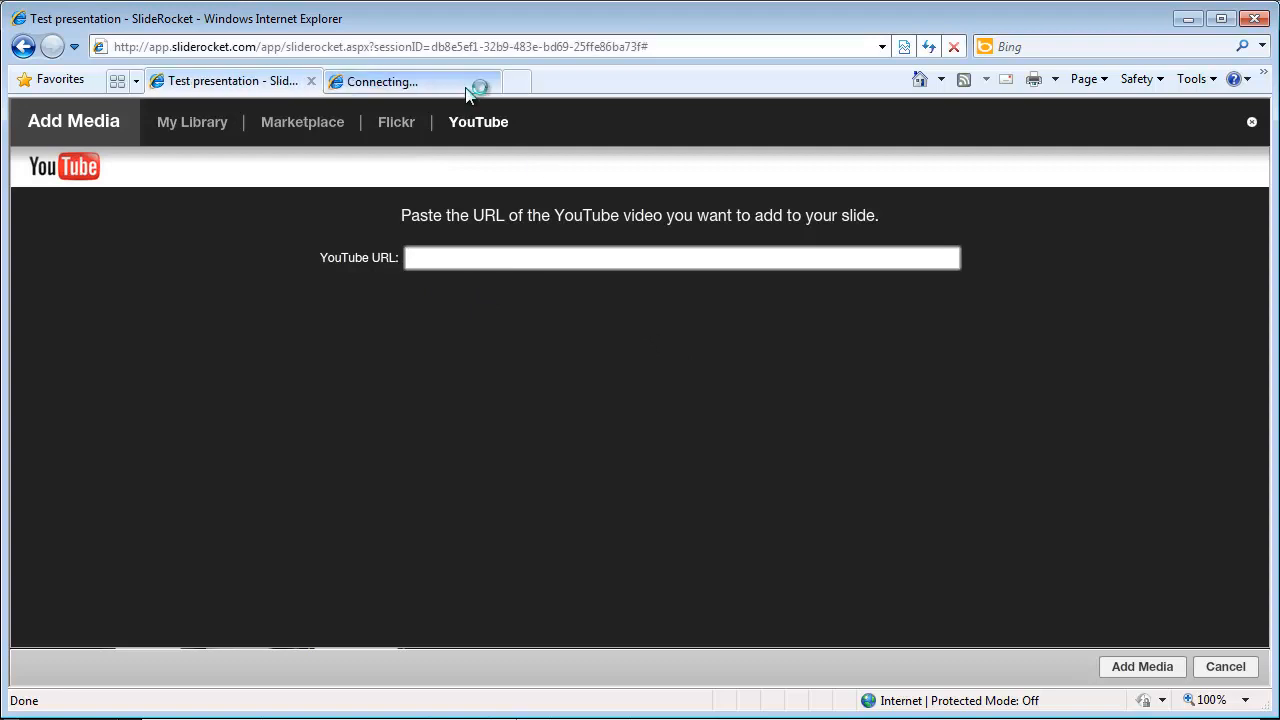
pyautogui.write('youtube.com')
pyautogui.press('Return')
# Step: Search YouTube for 'baby' and open the Hahaha video
pyautogui.scroll(-10, 425, 497)
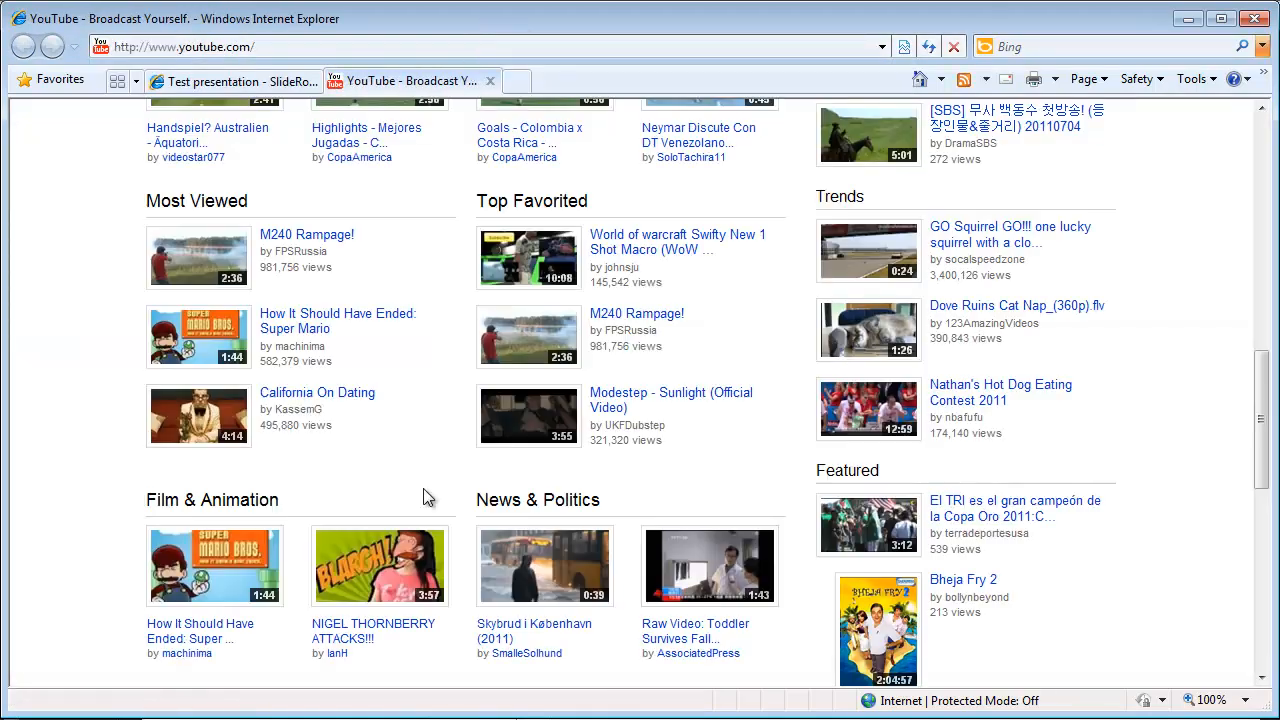
pyautogui.scroll(-5, 423, 371)
pyautogui.scroll(15, 343, 366)
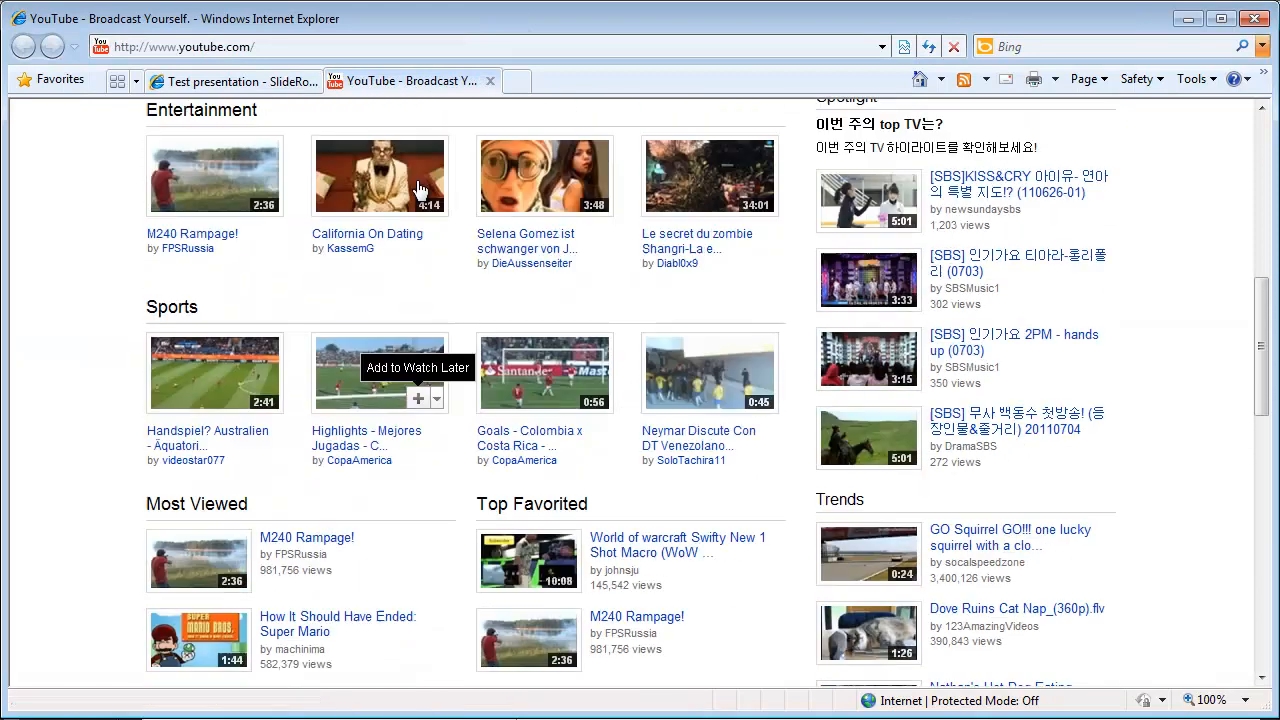
pyautogui.click(517, 121)
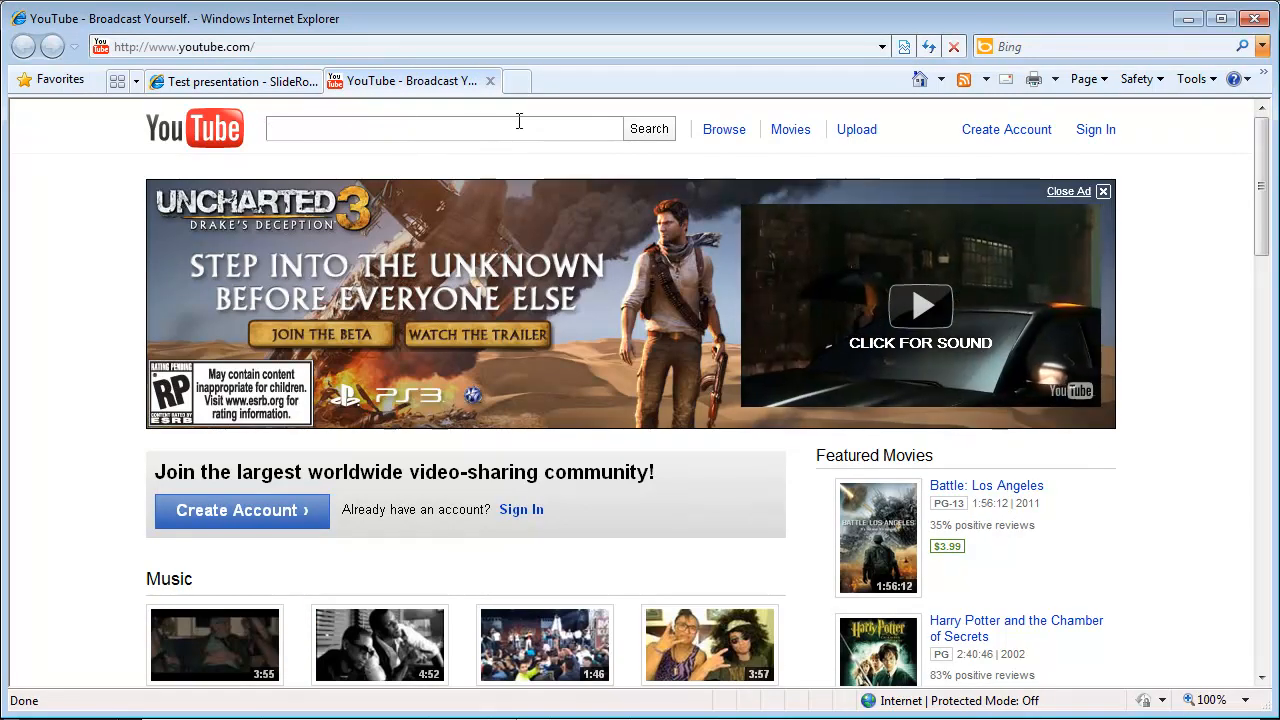
pyautogui.write('baby')
pyautogui.press('Return')
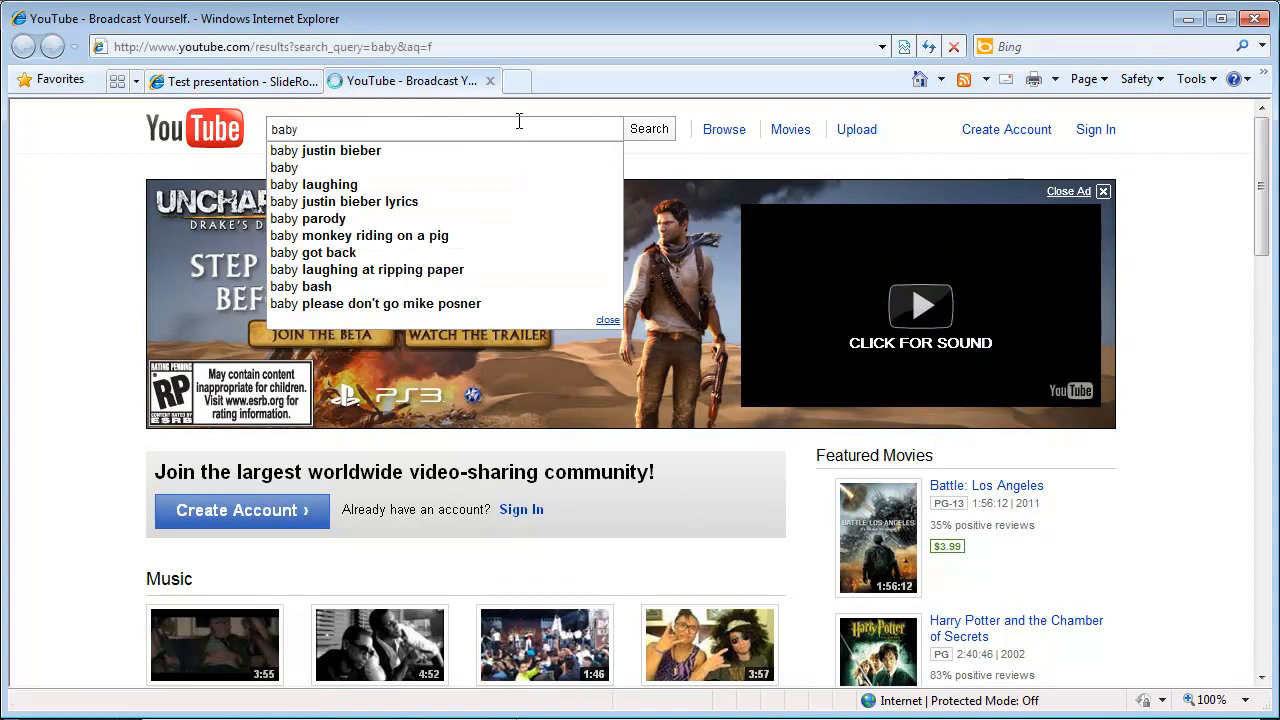
pyautogui.scroll(-3, 520, 322)
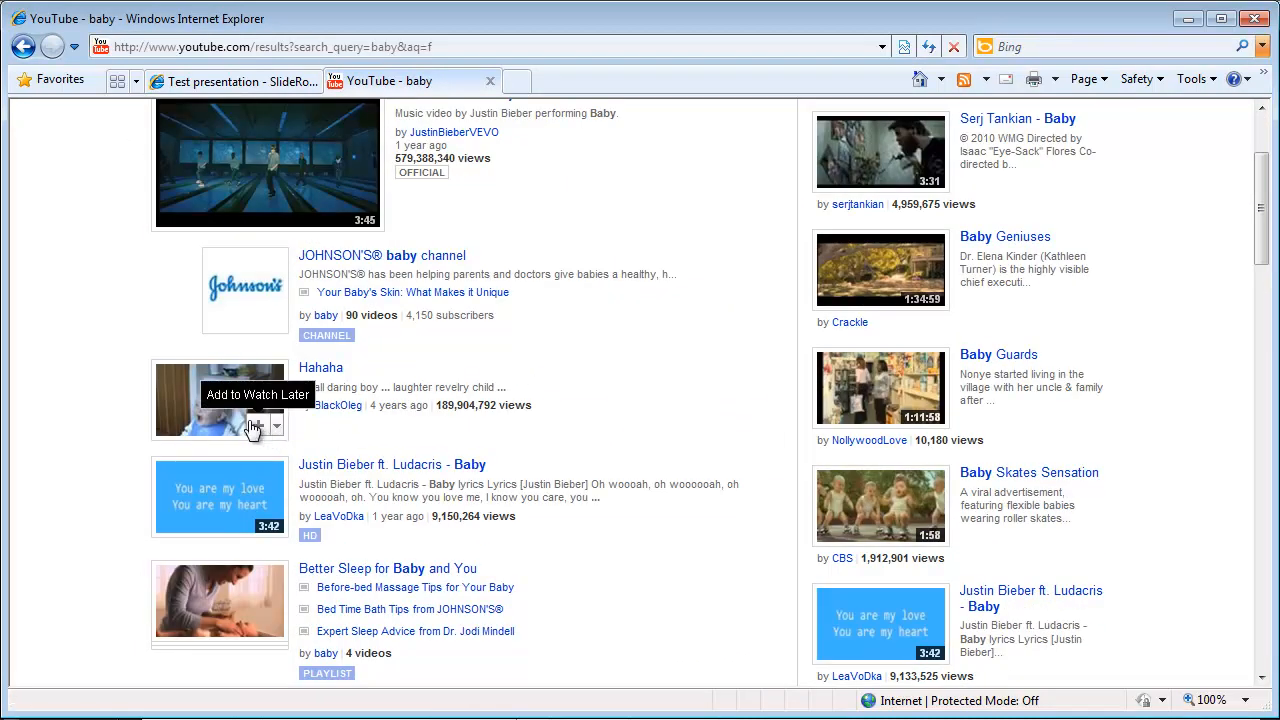
pyautogui.click(170, 408)
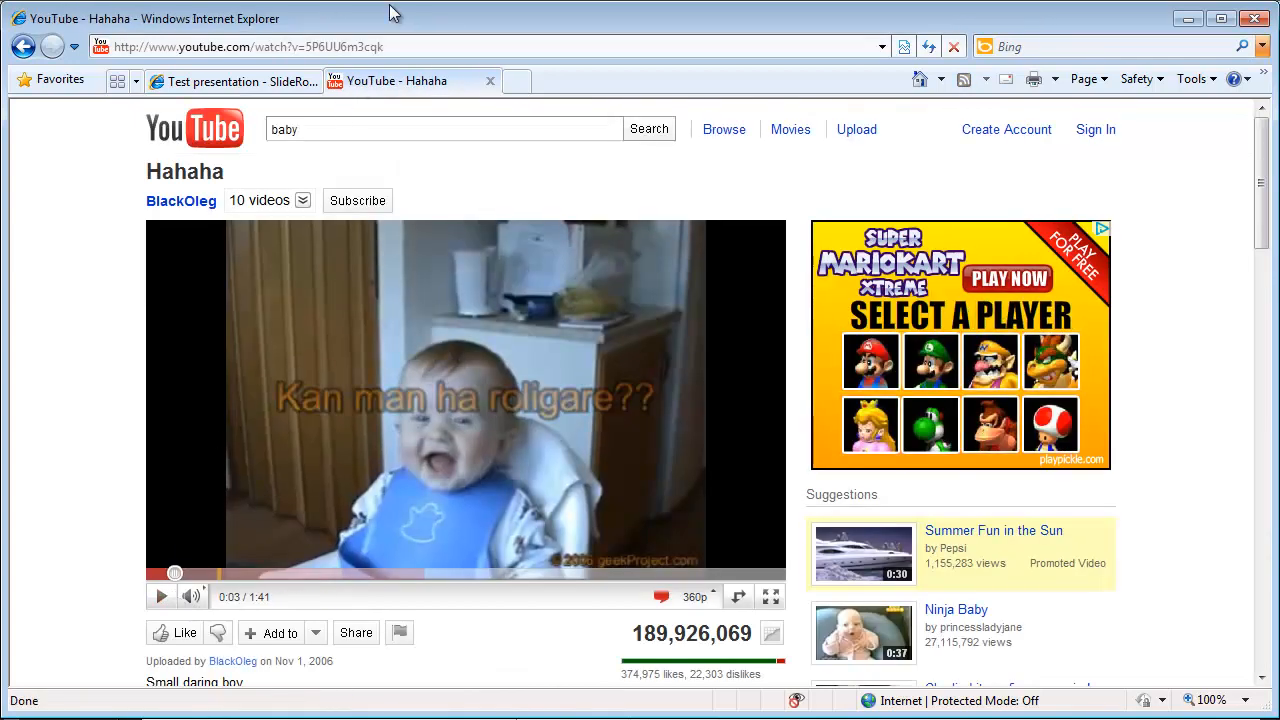
# Step: Copy the Hahaha video's web address and return to the SlideRocket tab
pyautogui.click(403, 47)
pyautogui.moveTo(428, 47); pyautogui.dragTo(10, 46)
pyautogui.rightClick(10, 46)
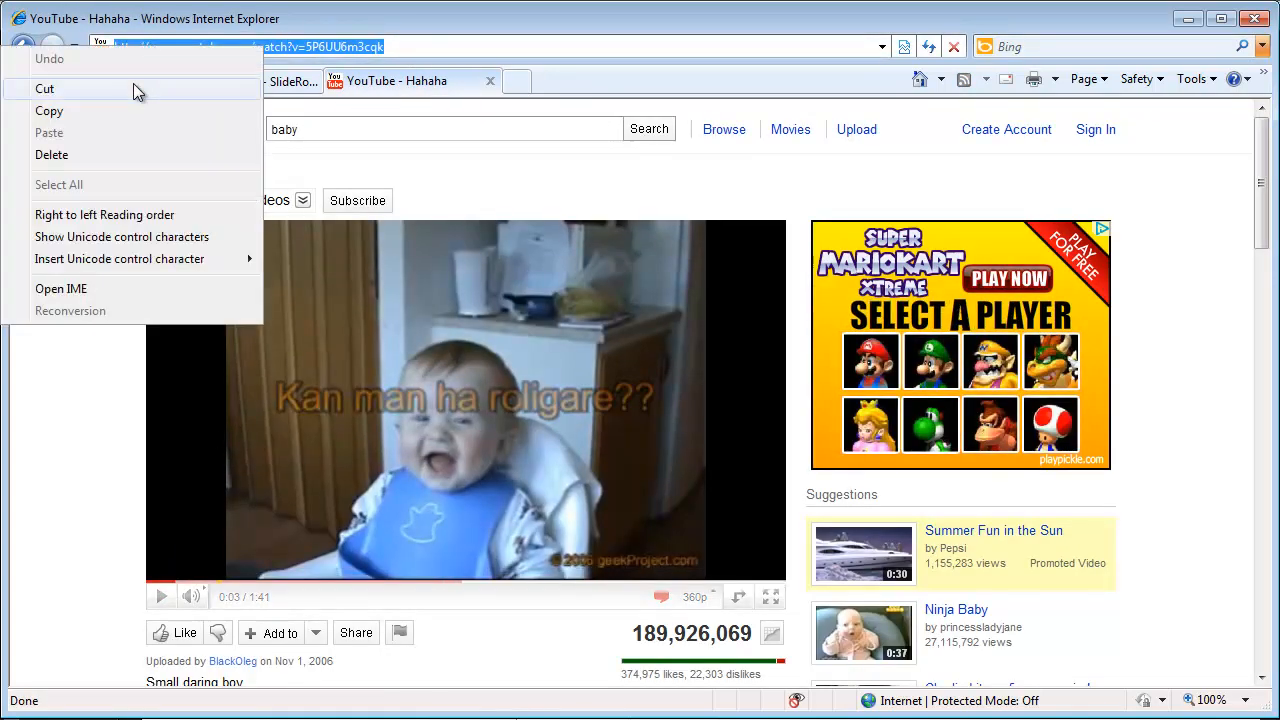
pyautogui.click(131, 111)
pyautogui.click(240, 84)
# Step: Paste the Hahaha video's YouTube address and add it to slide 3
pyautogui.rightClick(483, 248)
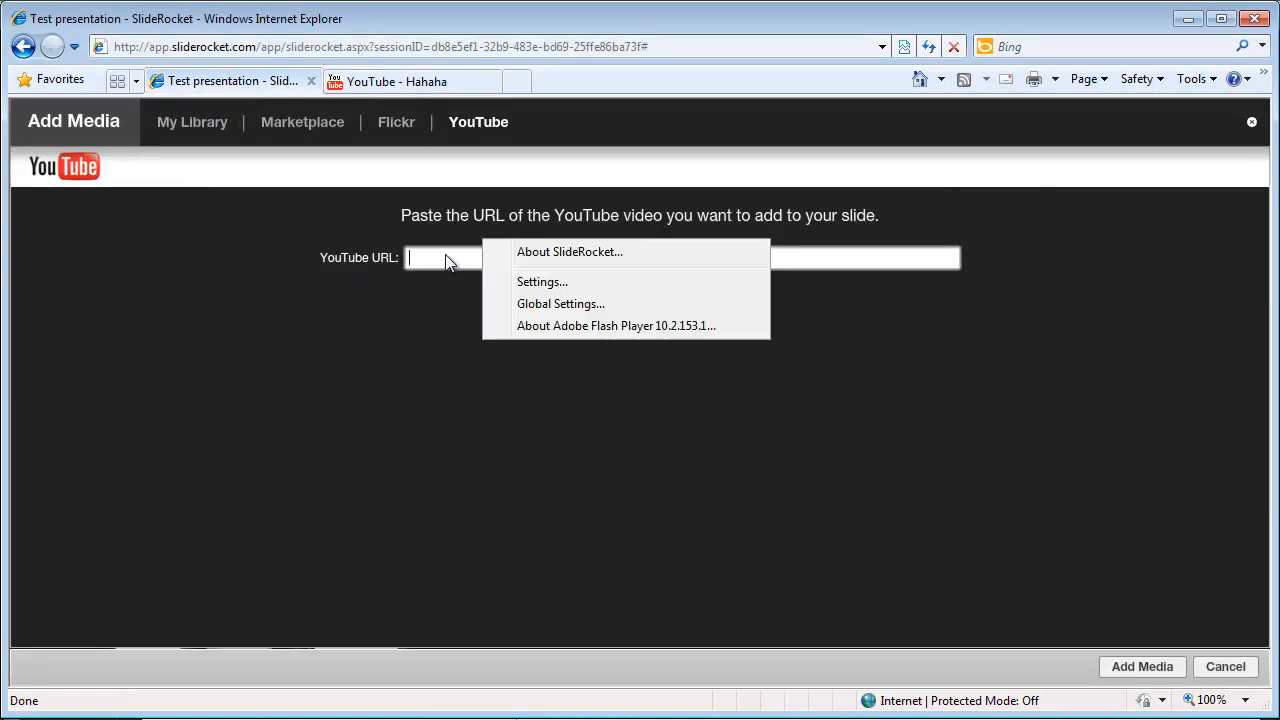
pyautogui.rightClick(482, 256)
pyautogui.click(455, 311)
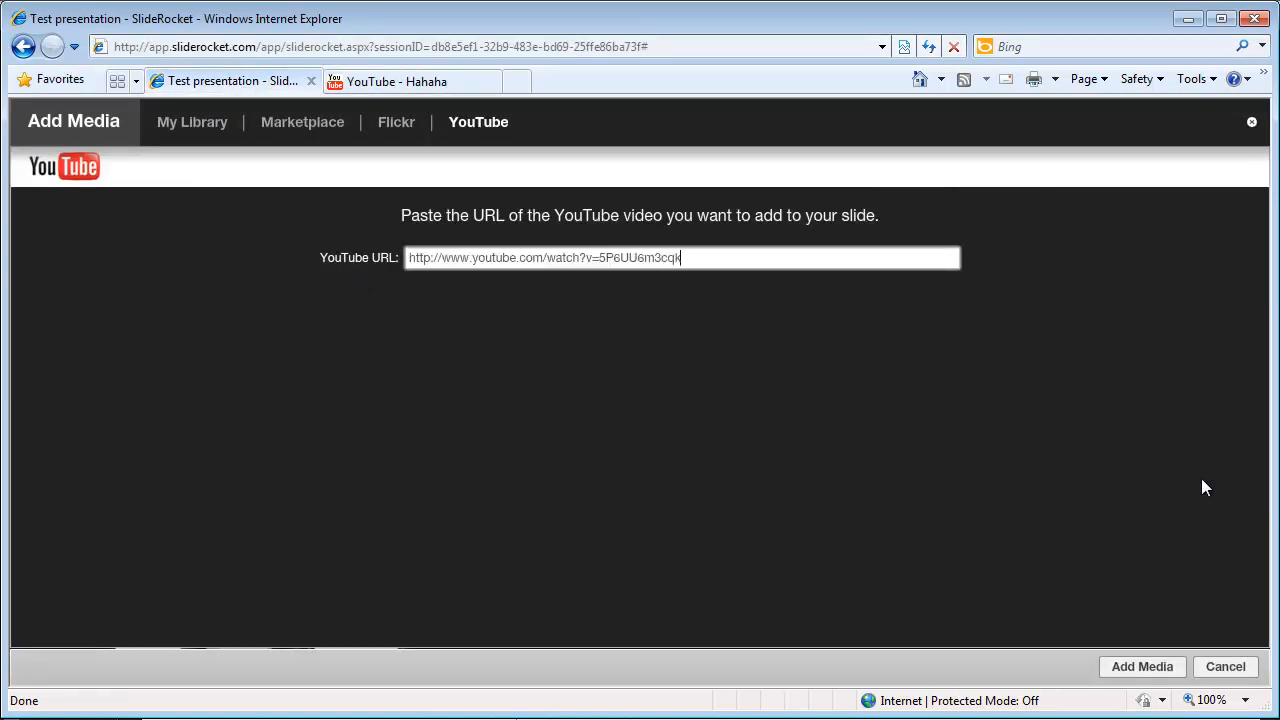
pyautogui.click(1143, 667)
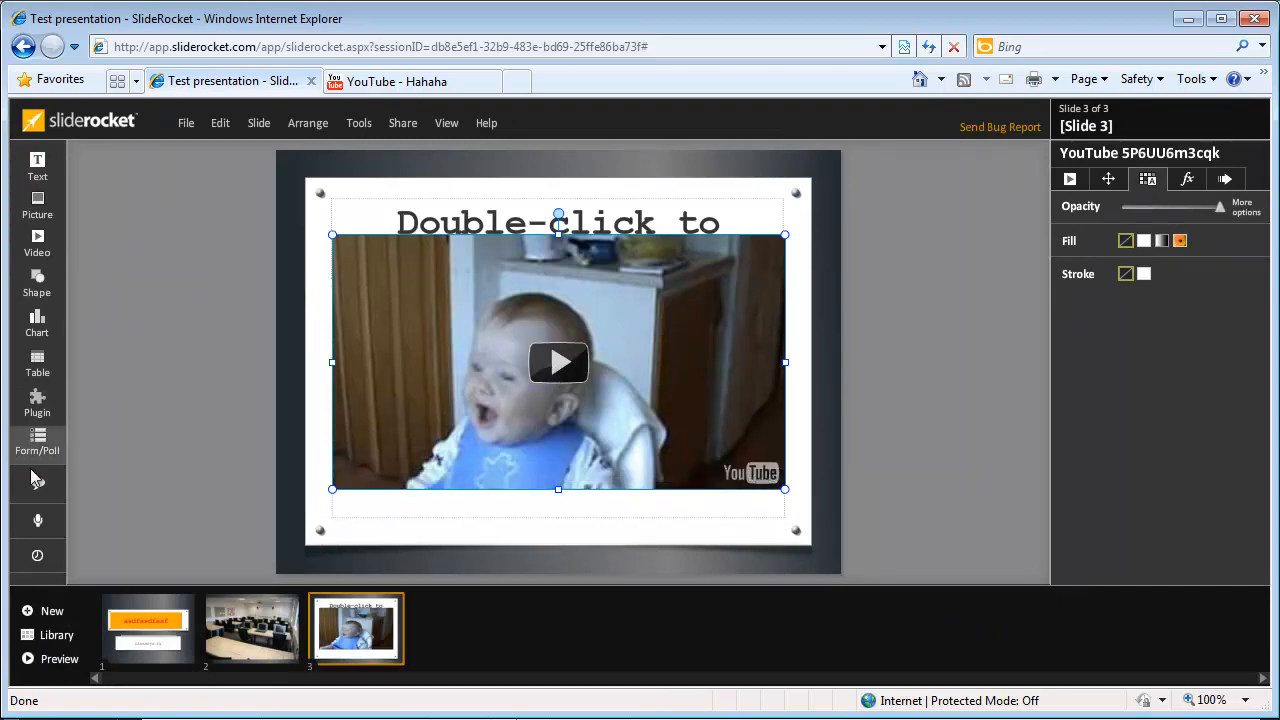
# Step: Look through slide 3's audio timeline, chart types and table options
pyautogui.click(38, 521)
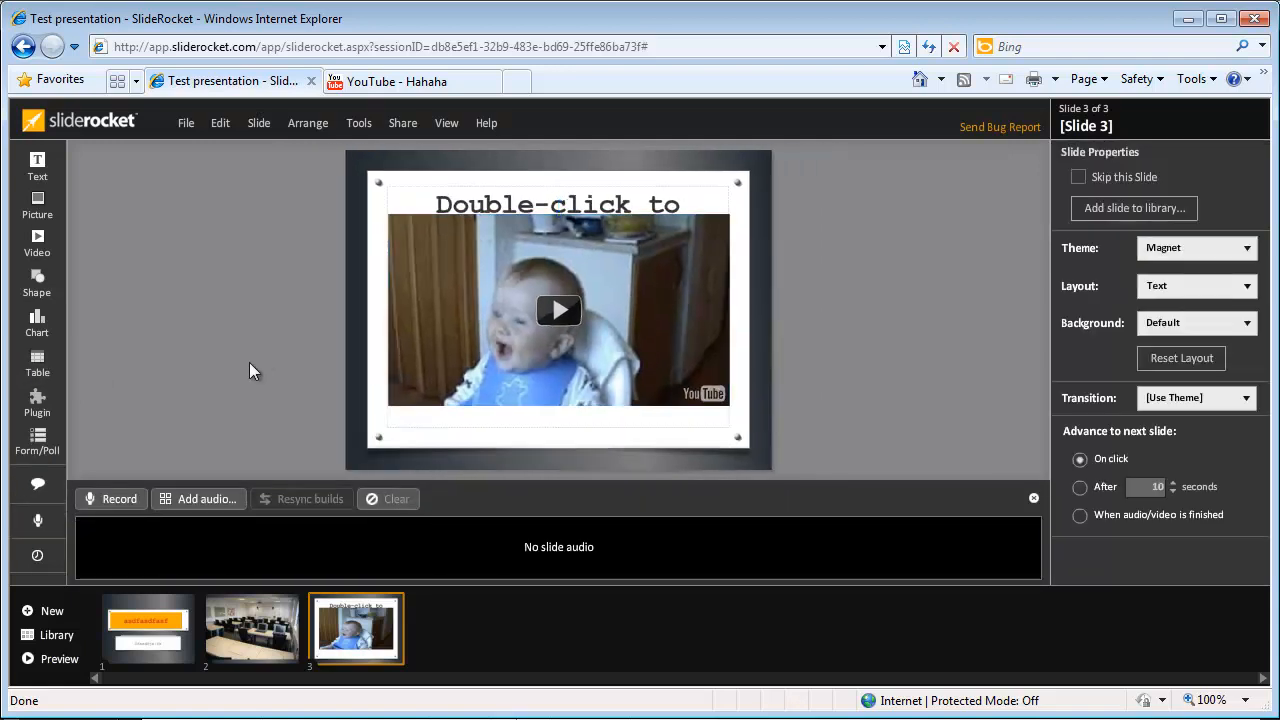
pyautogui.click(1034, 498)
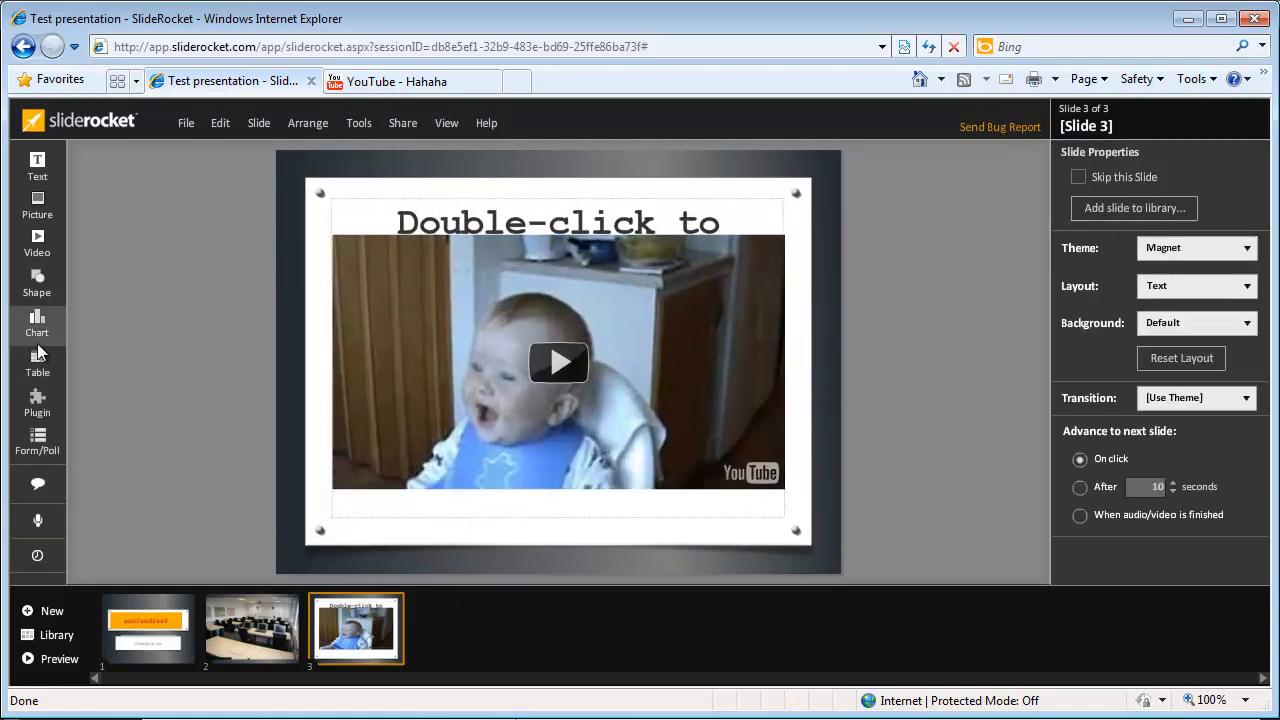
pyautogui.click(38, 338)
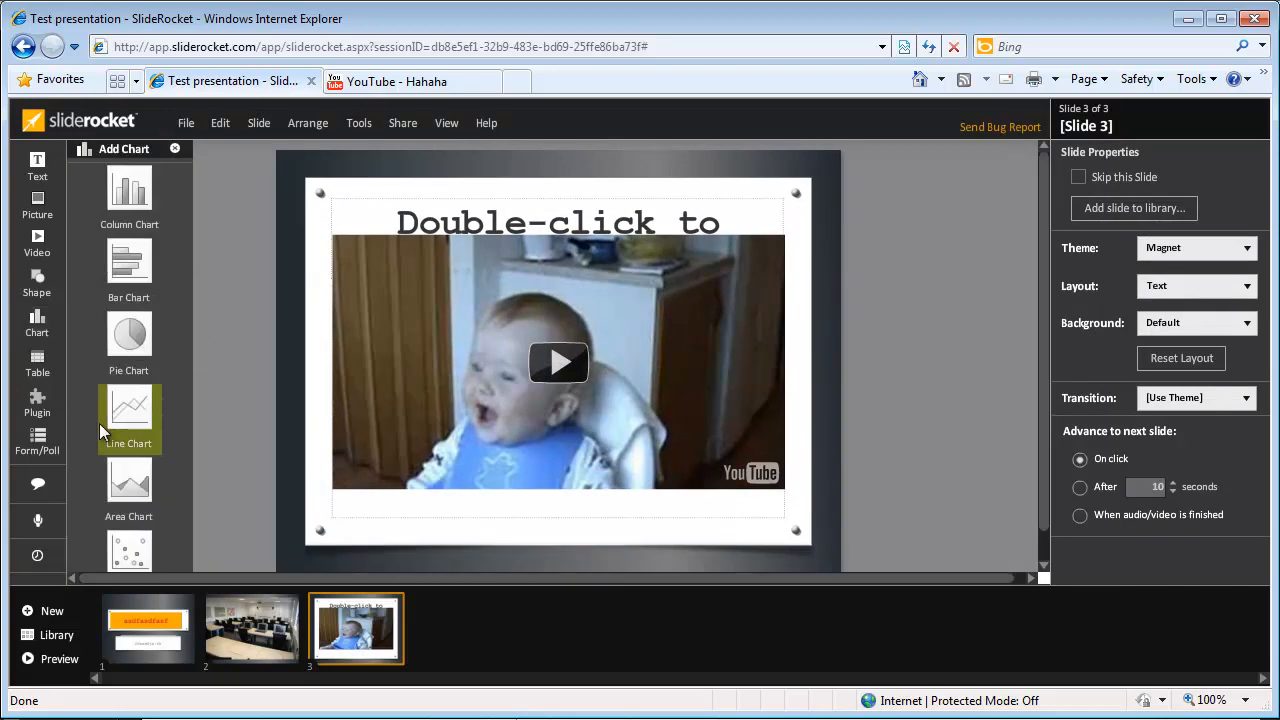
pyautogui.click(37, 365)
# Step: Browse the plugins and open the Quotes plugin's quote search
pyautogui.click(38, 401)
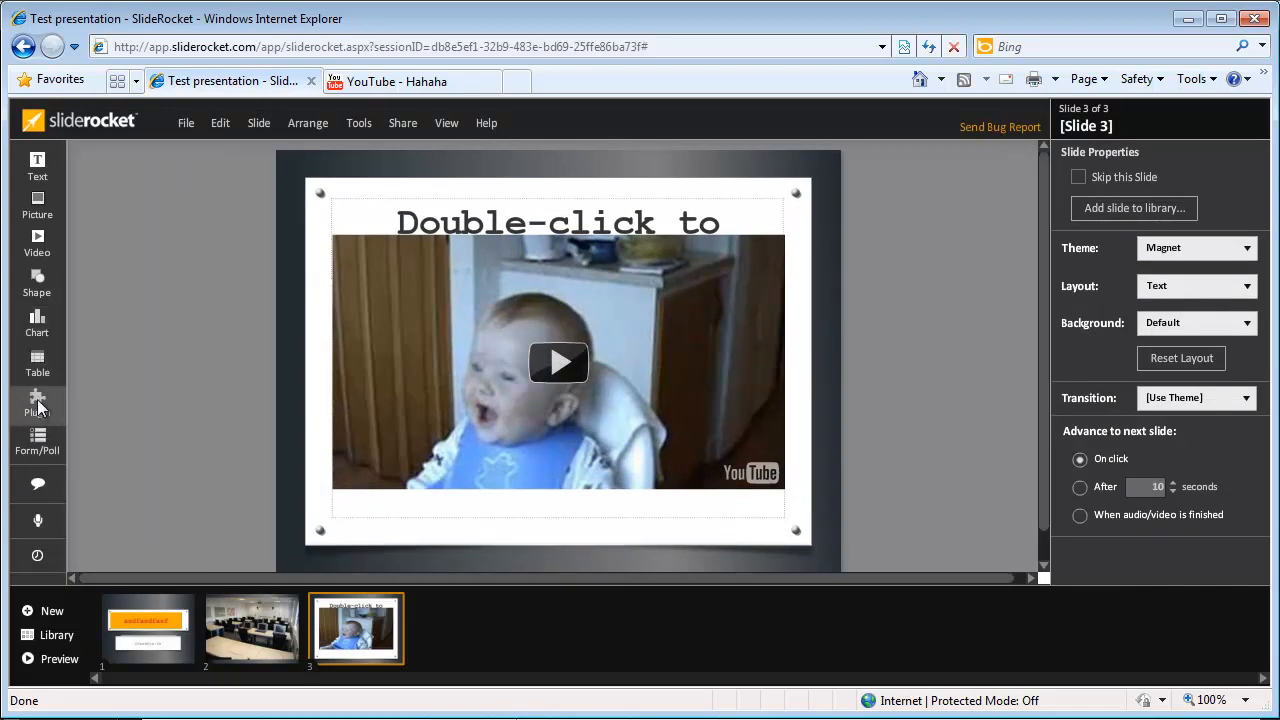
pyautogui.scroll(-1, 150, 300)
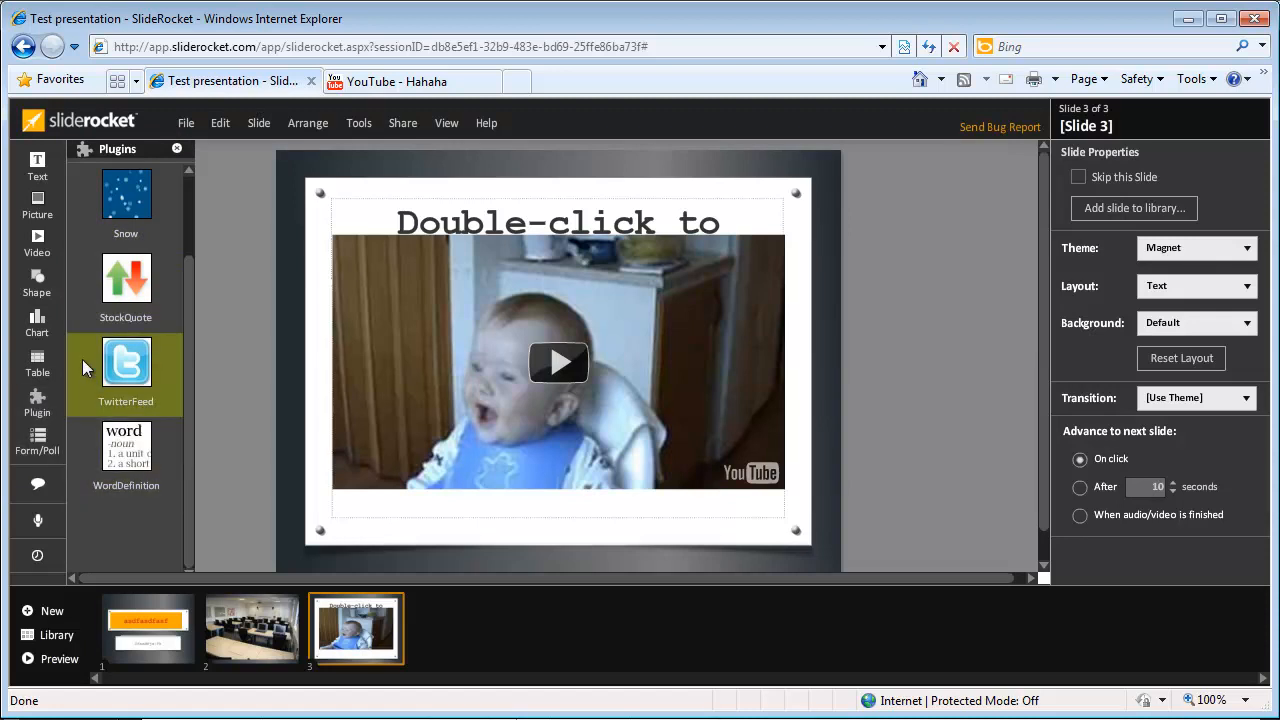
pyautogui.moveTo(360, 379)
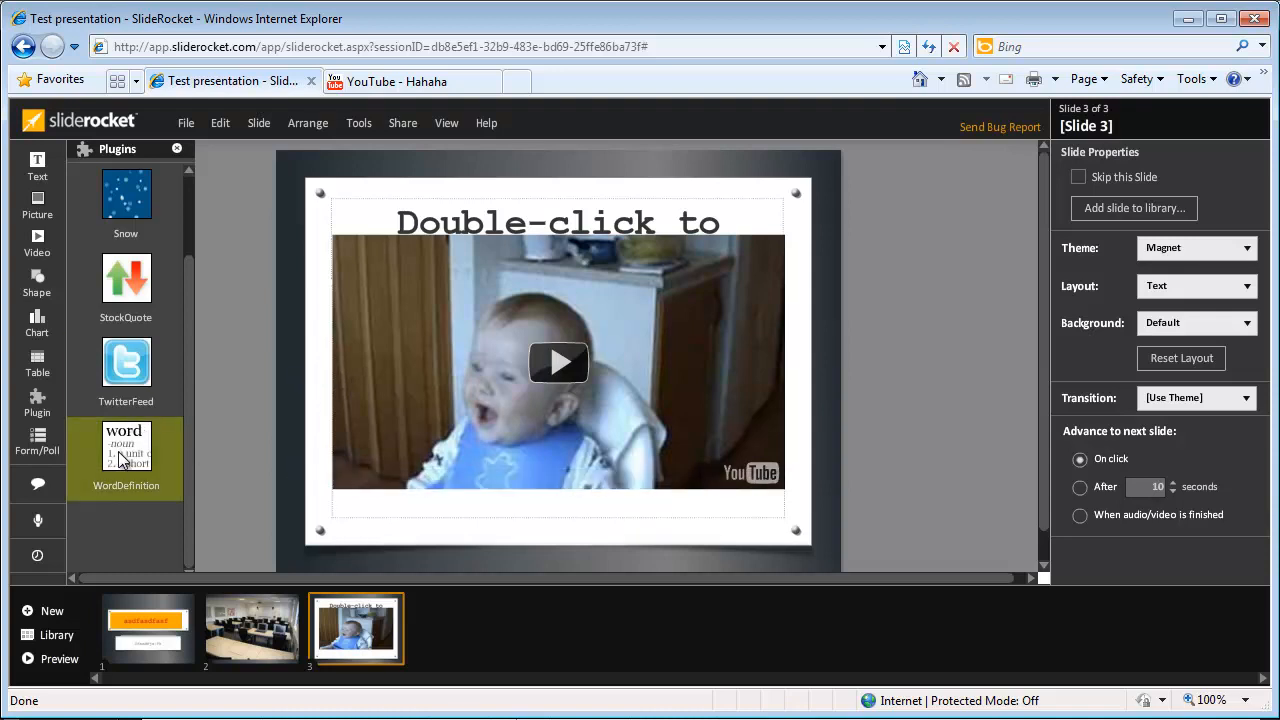
pyautogui.scroll(1, 113, 455)
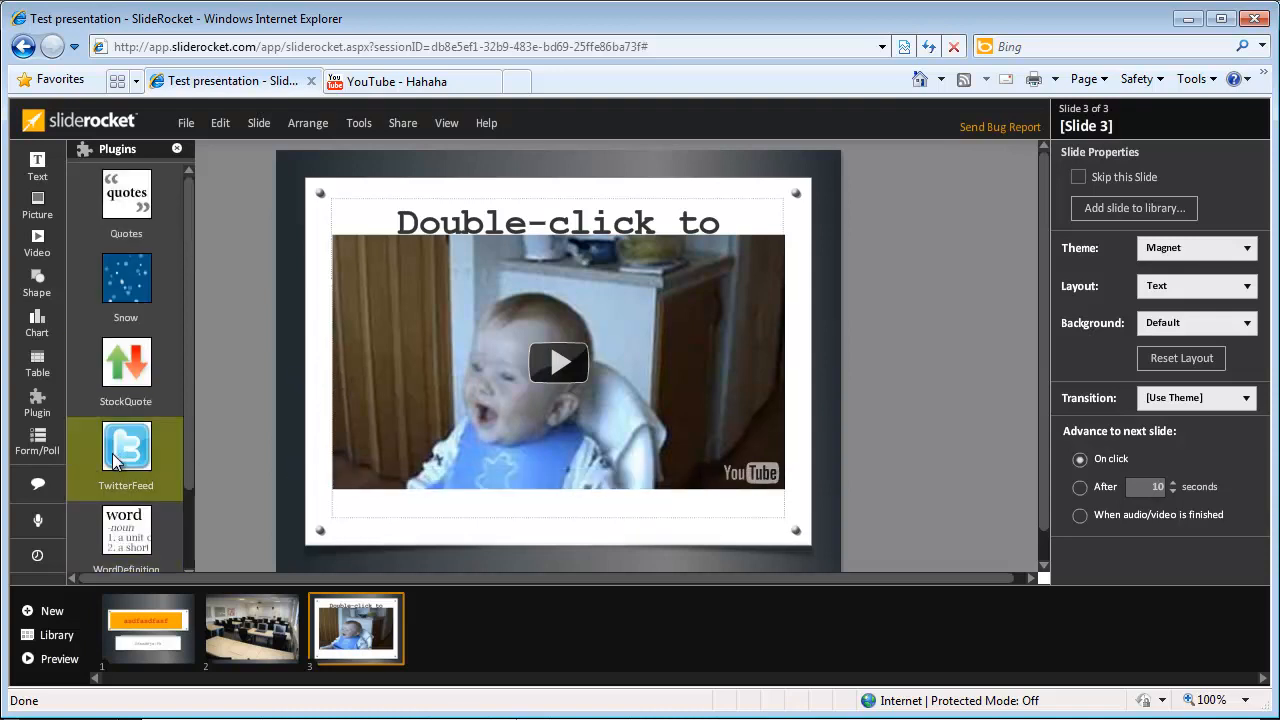
pyautogui.click(114, 233)
pyautogui.click(466, 208)
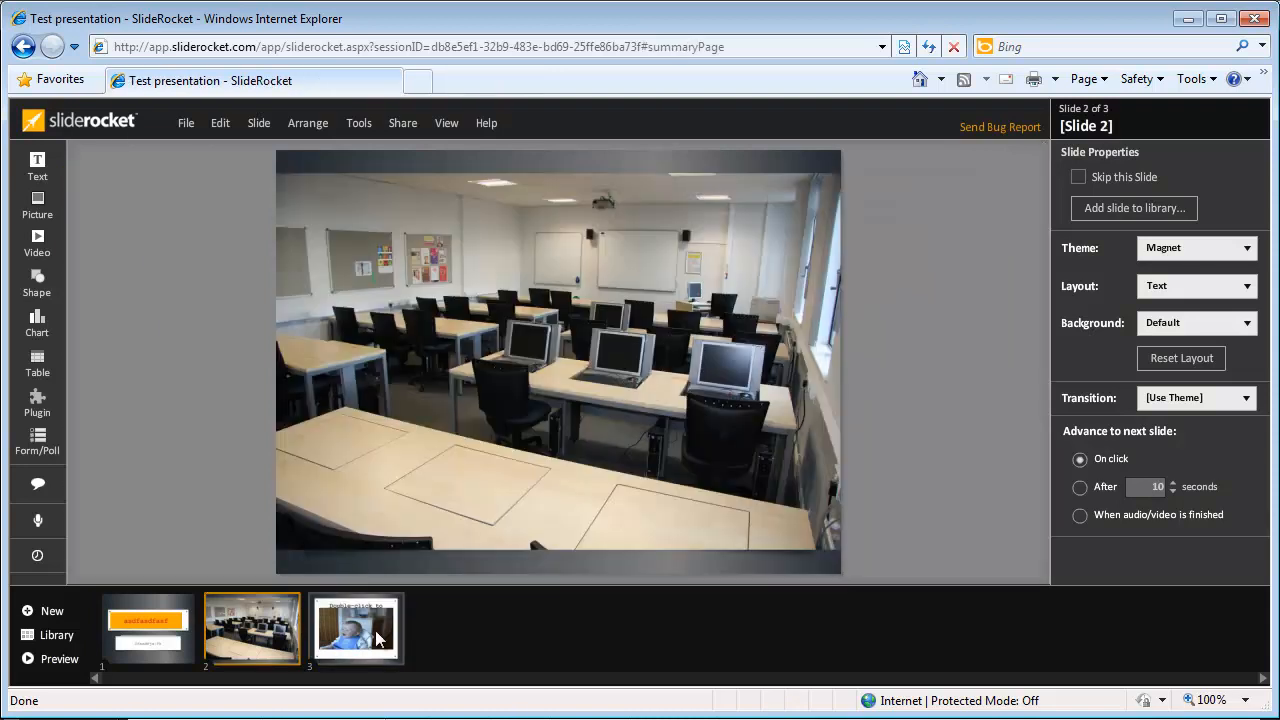
# Step: Switch to slide 1 and give it a 2-second CrossFade transition
pyautogui.click(355, 628)
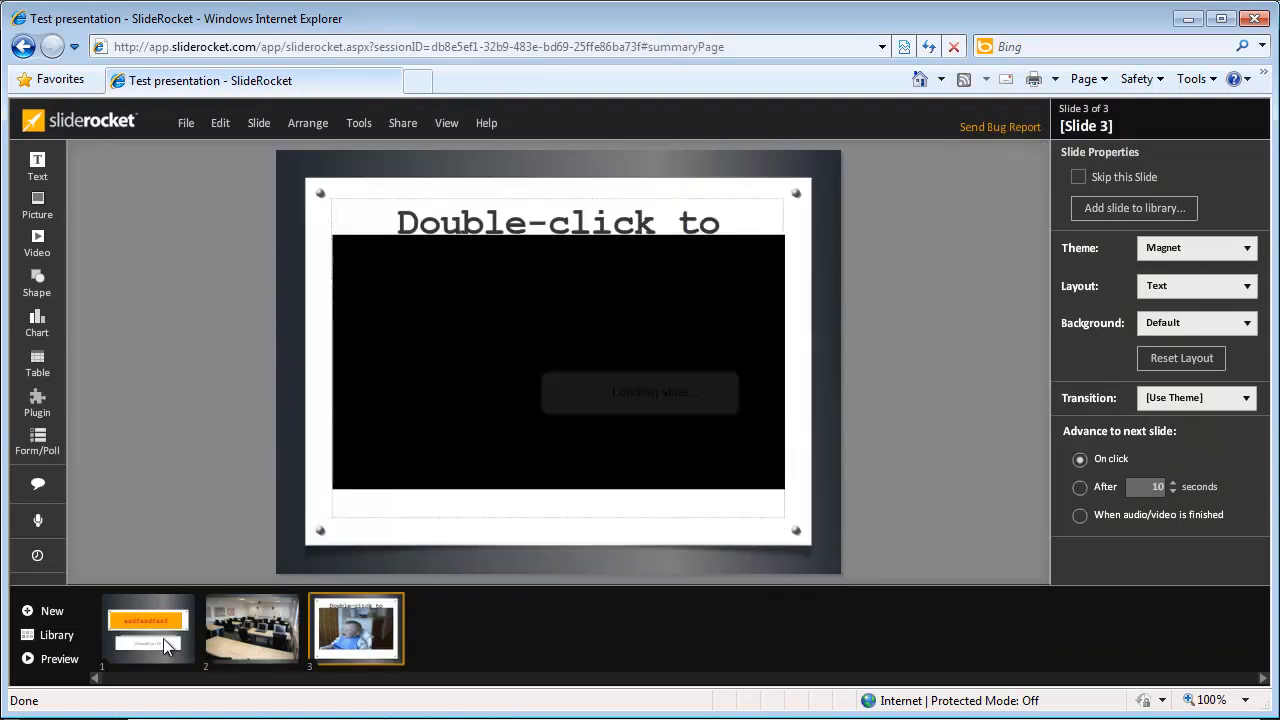
pyautogui.click(167, 644)
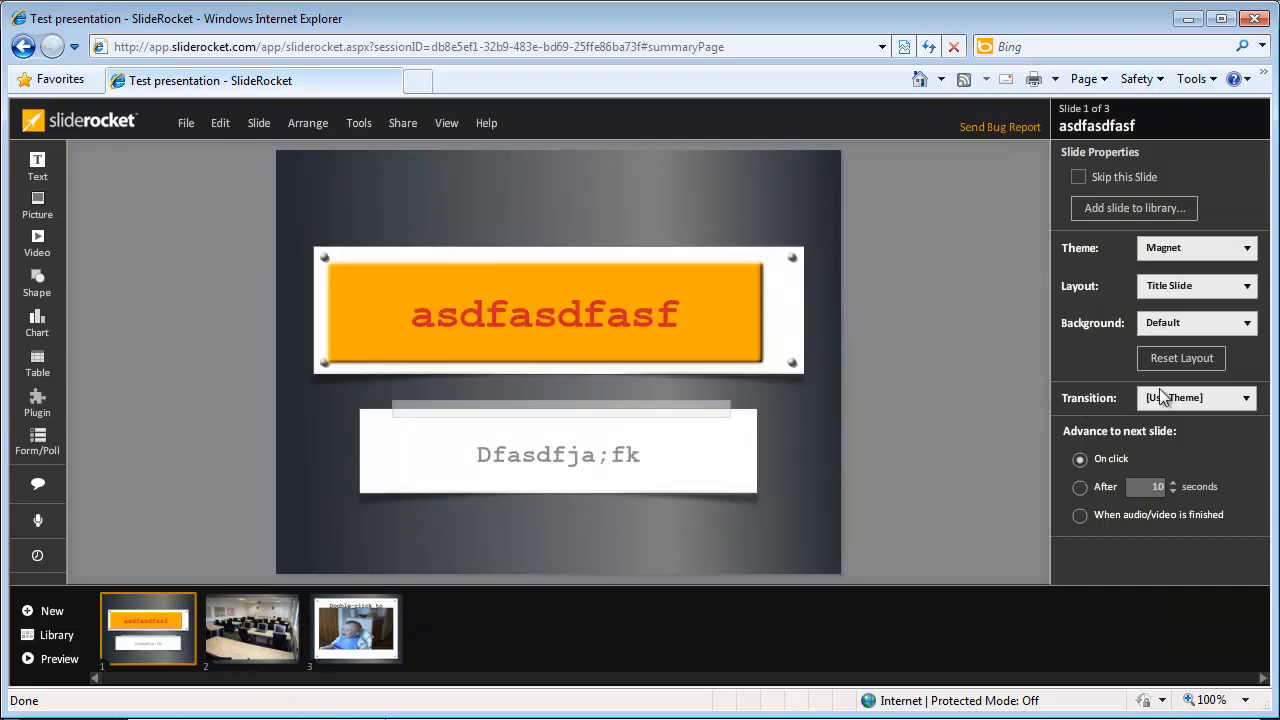
pyautogui.click(1190, 400)
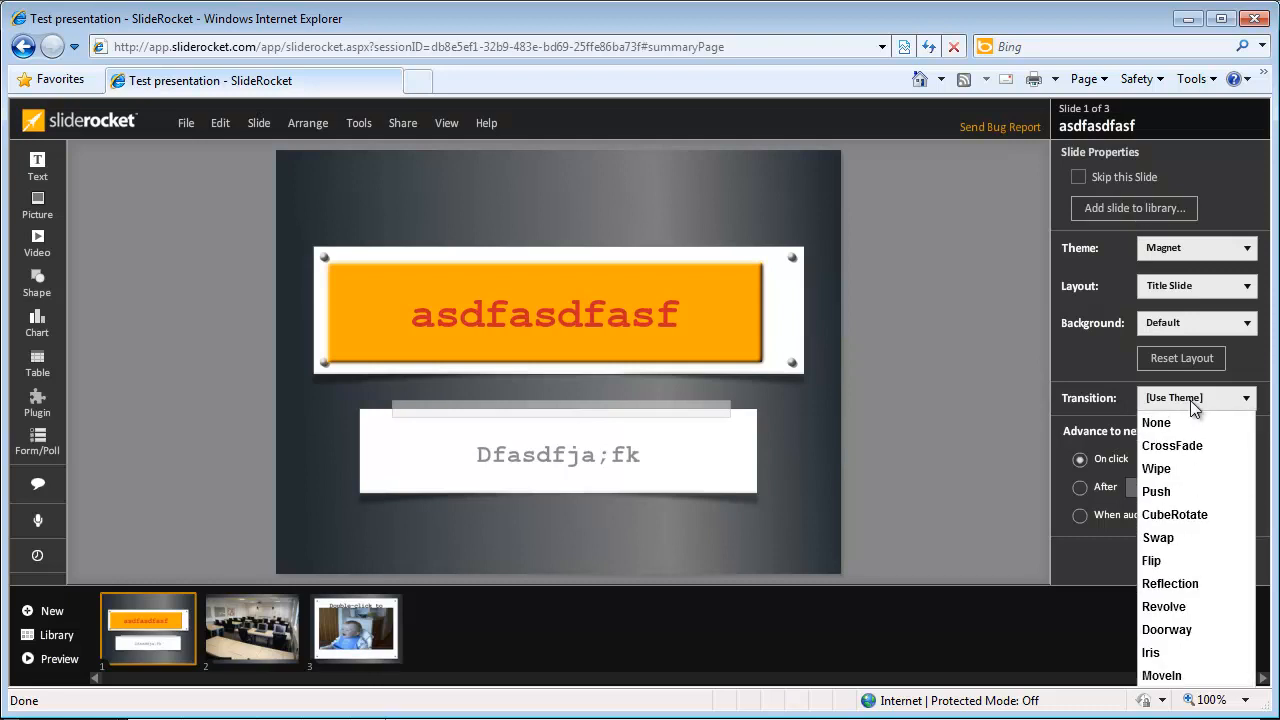
pyautogui.click(1185, 446)
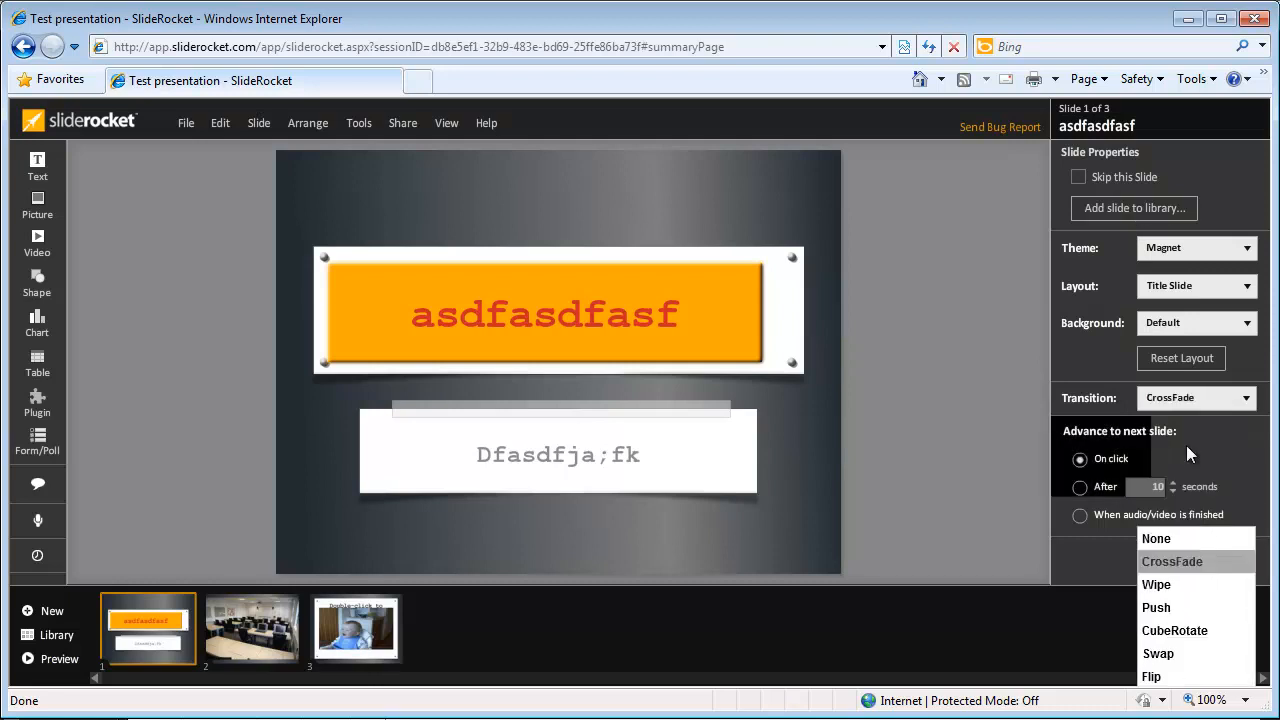
pyautogui.click(1195, 398)
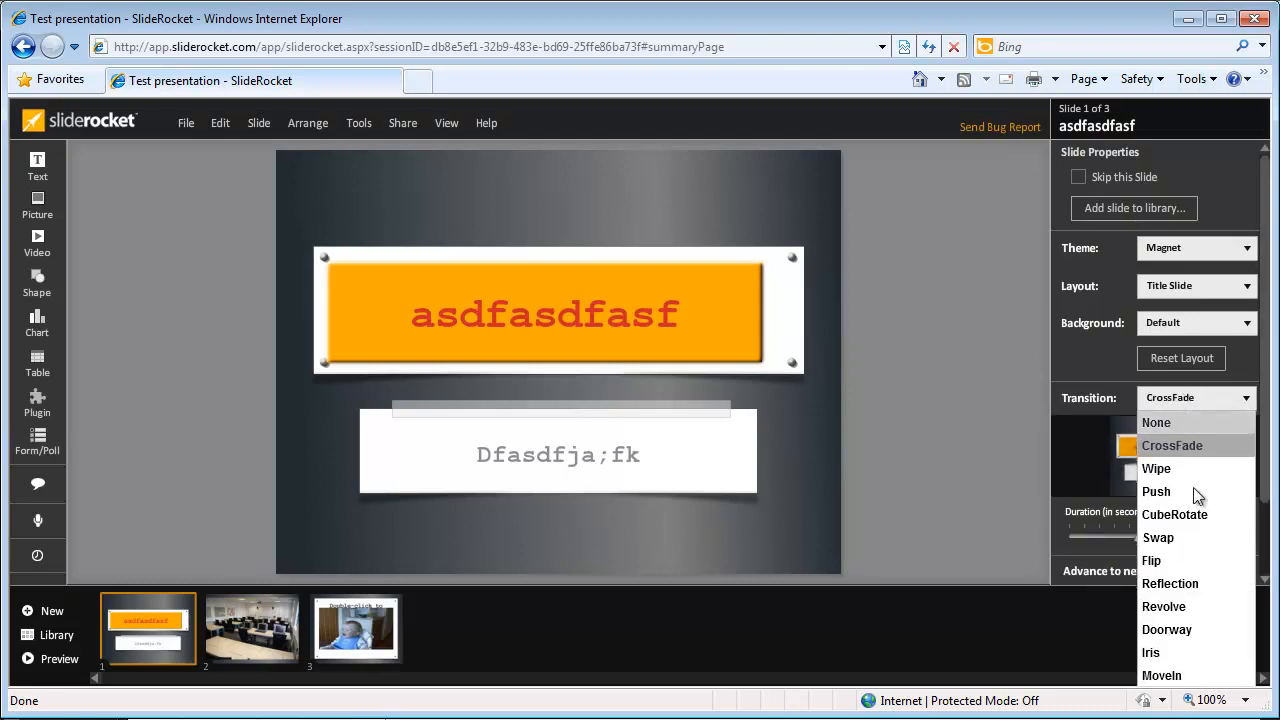
pyautogui.click(963, 432)
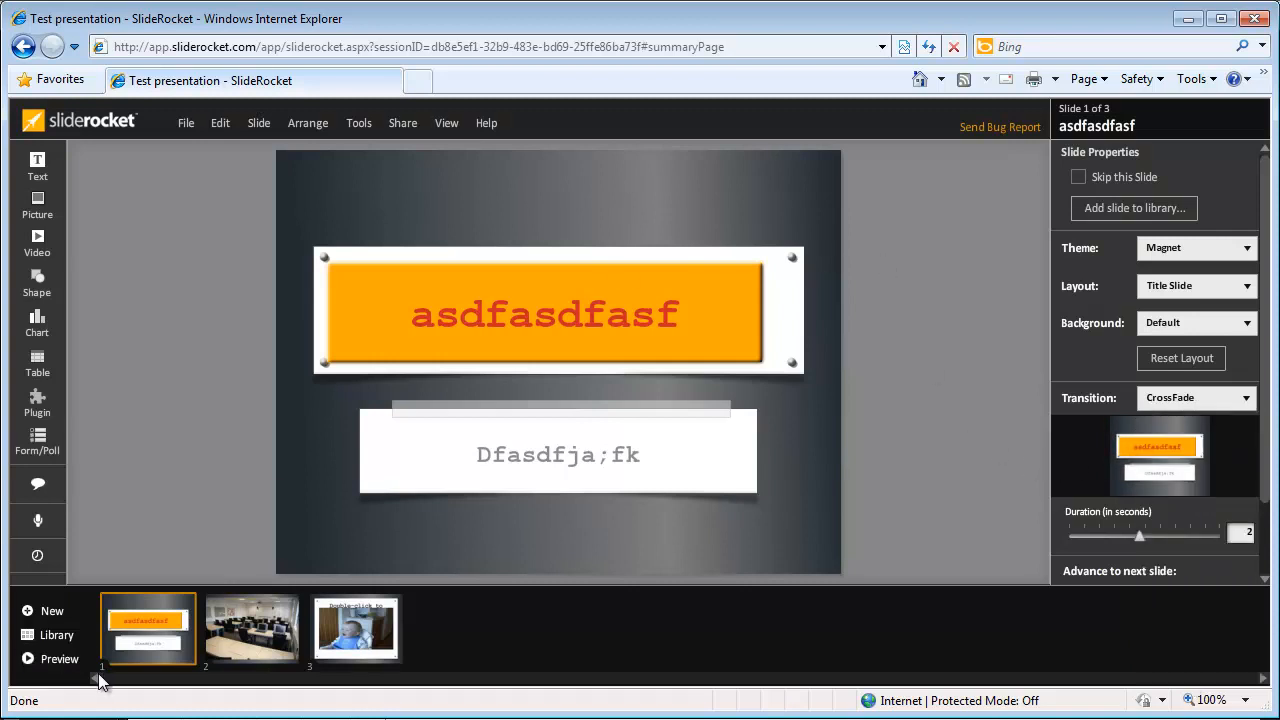
pyautogui.click(52, 659)
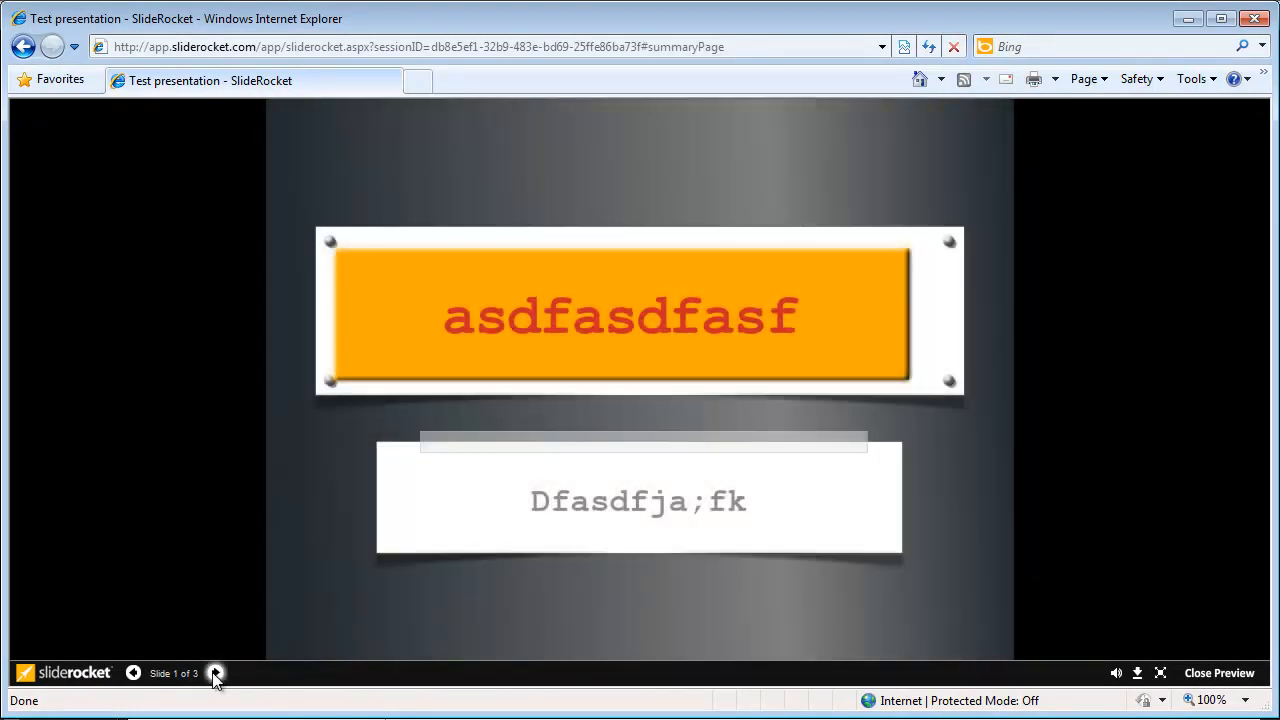
# Step: Advance the preview past the classroom slide to the video slide, then close it
pyautogui.click(215, 674)
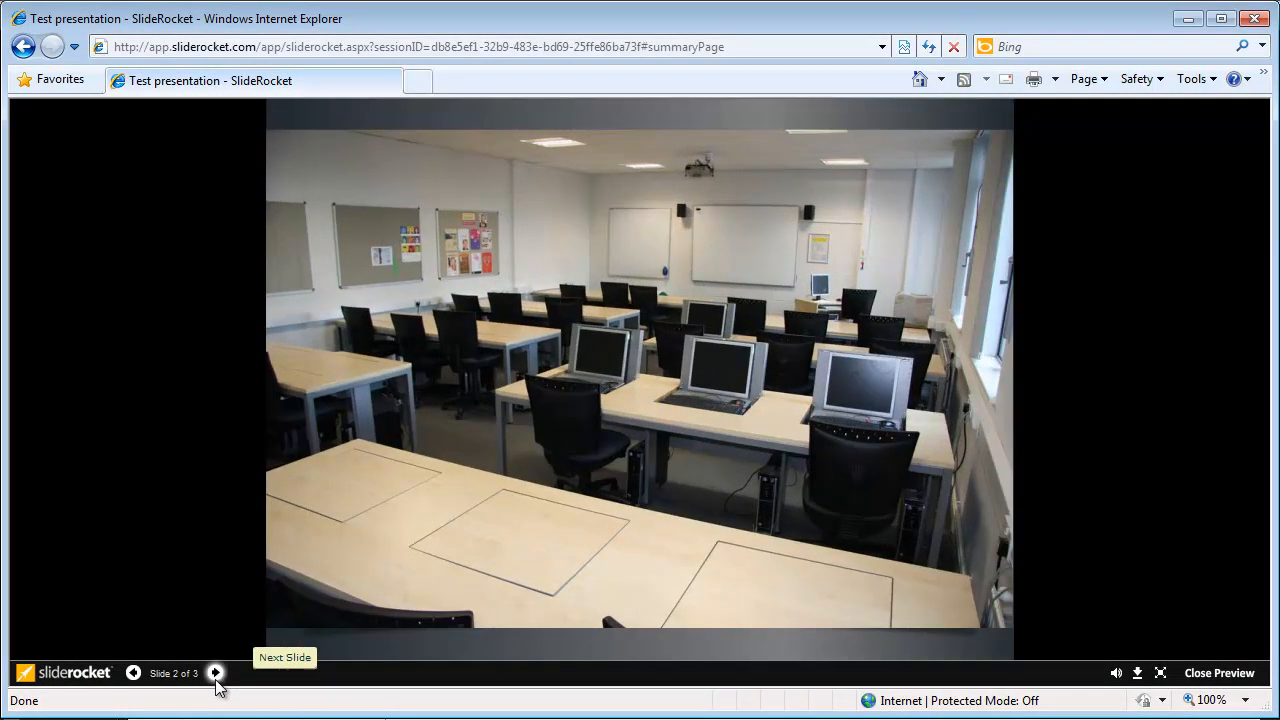
pyautogui.click(215, 673)
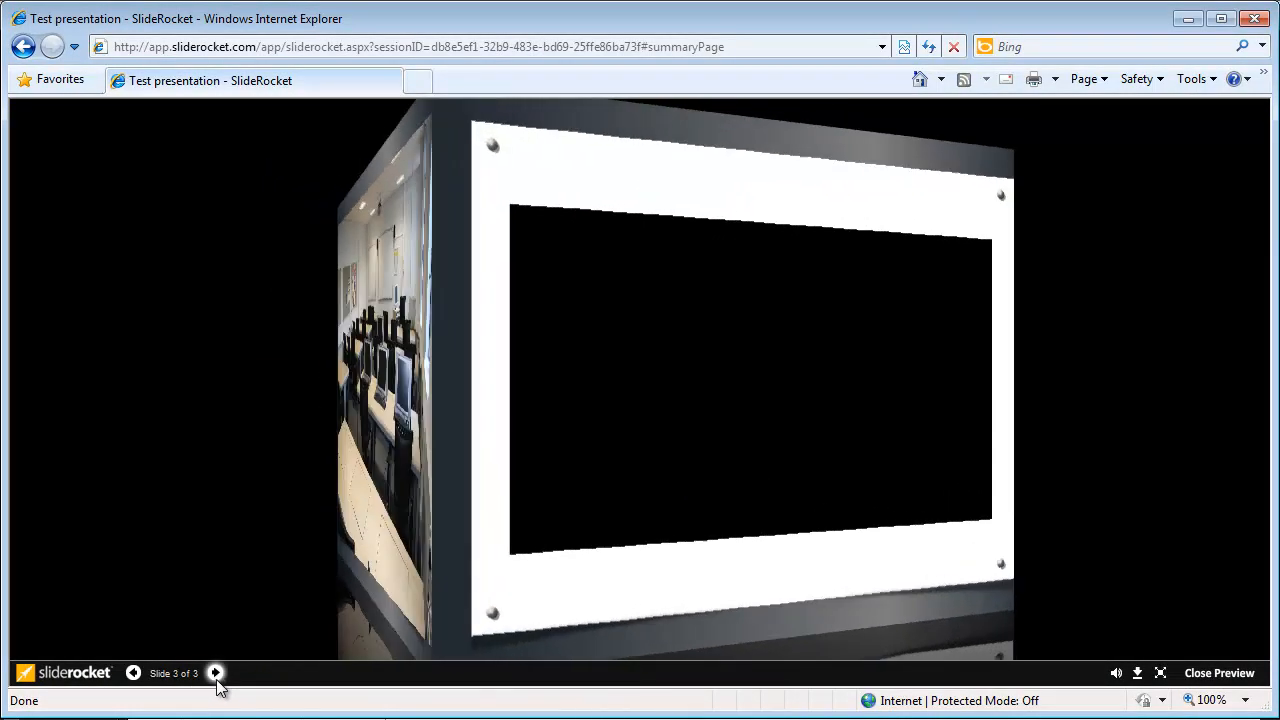
pyautogui.click(1219, 672)
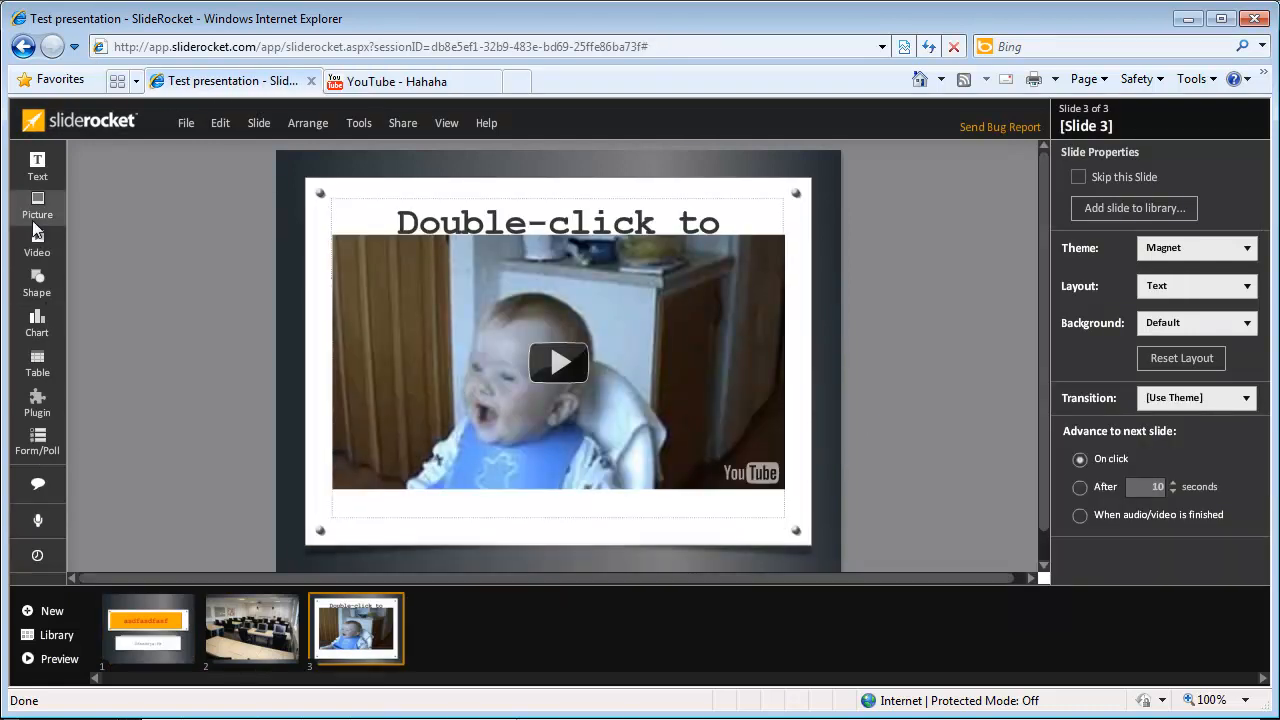
pyautogui.click(252, 628)
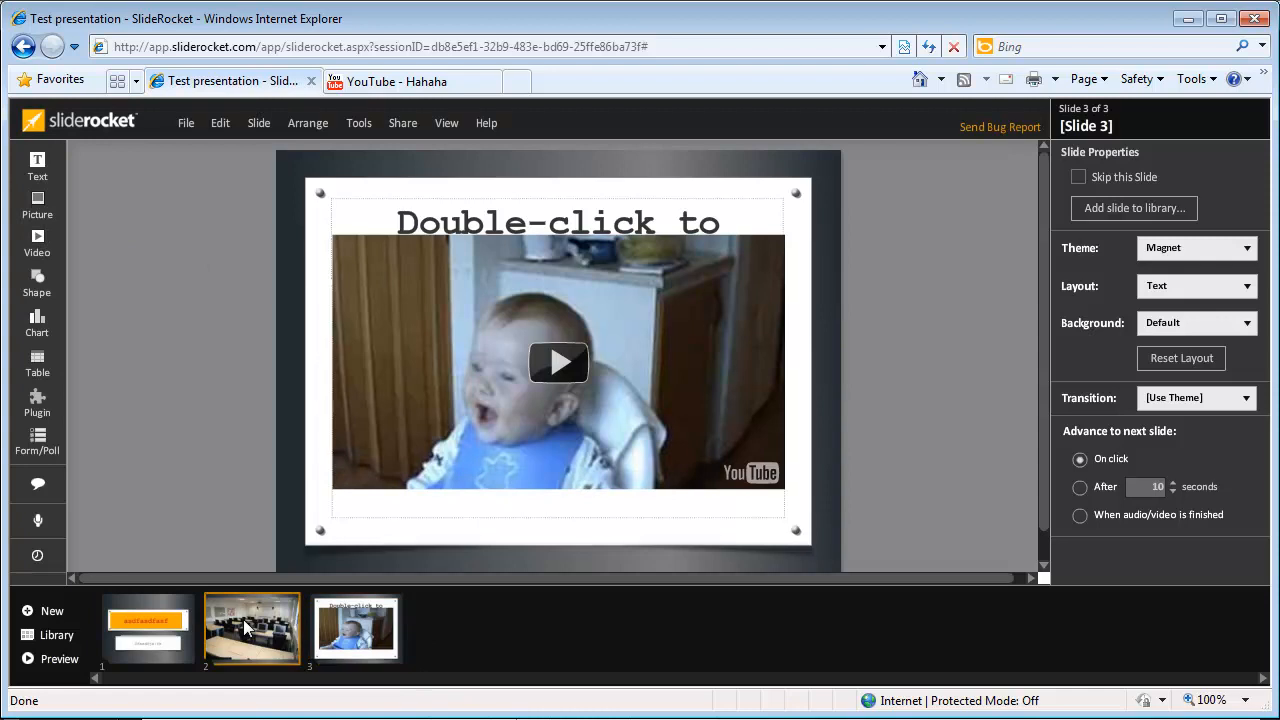
pyautogui.click(375, 649)
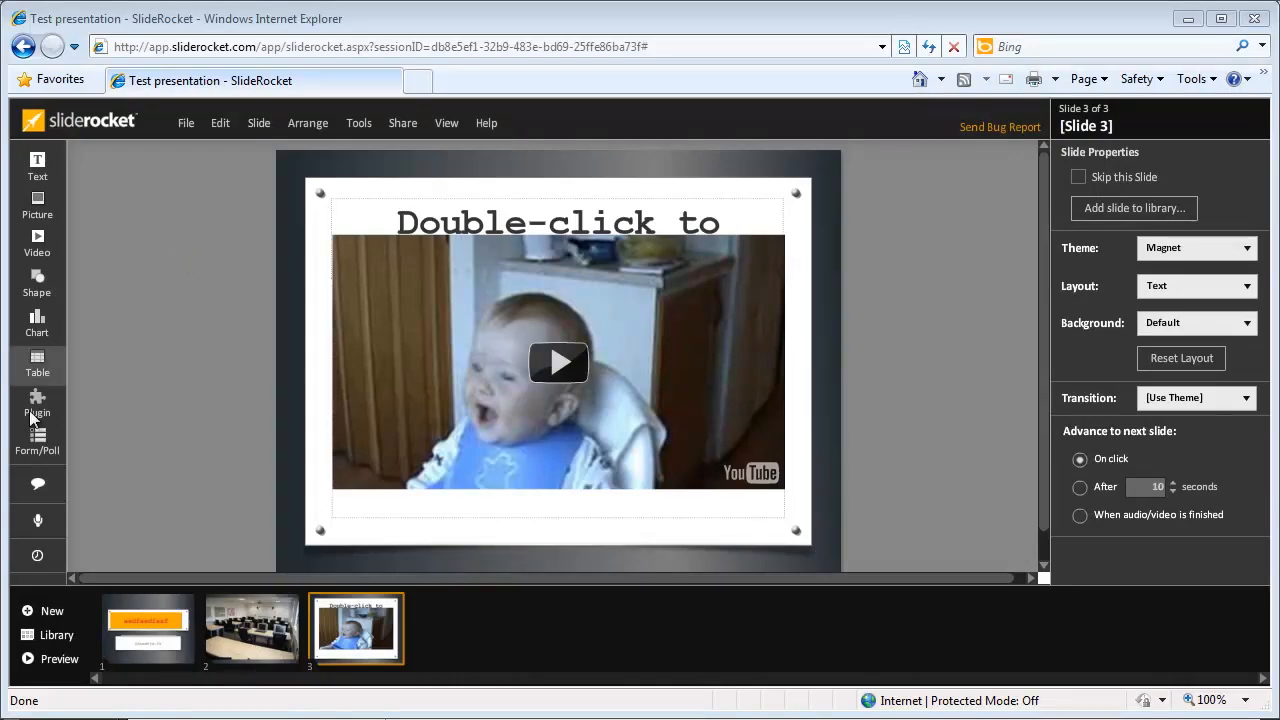
pyautogui.click(190, 612)
pyautogui.click(334, 624)
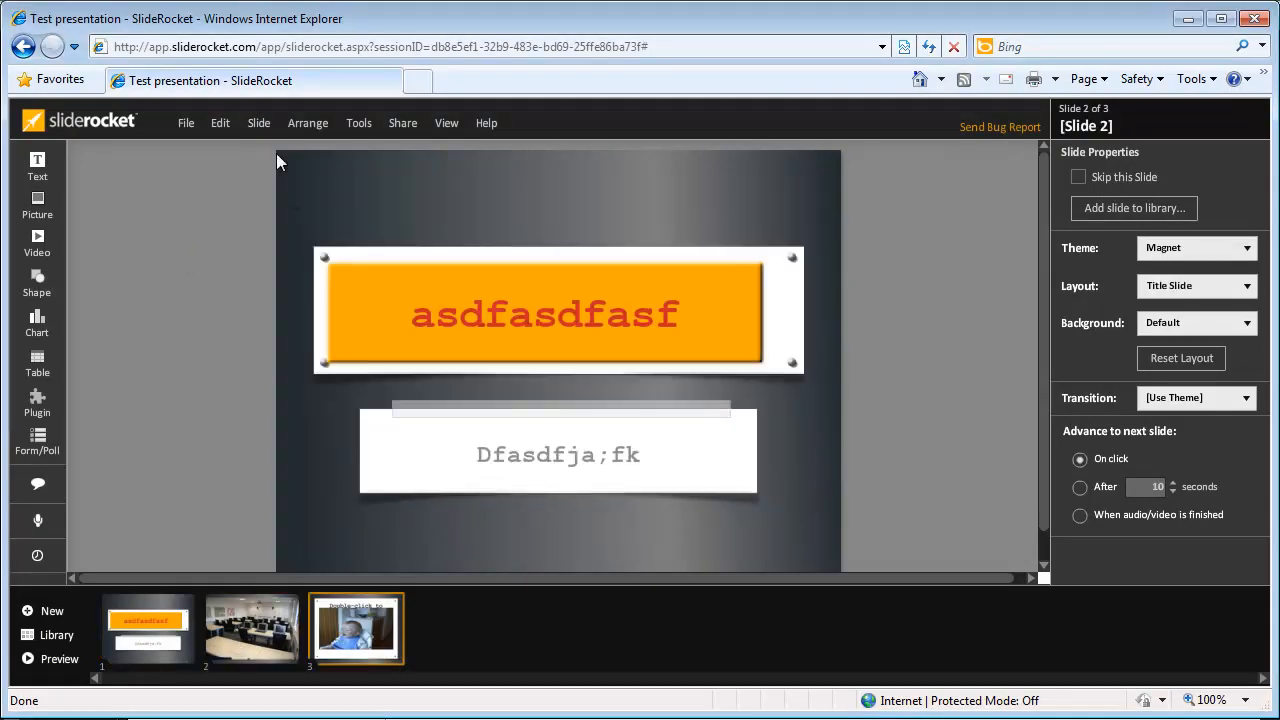
# Step: Save the presentation from the File menu
pyautogui.click(185, 122)
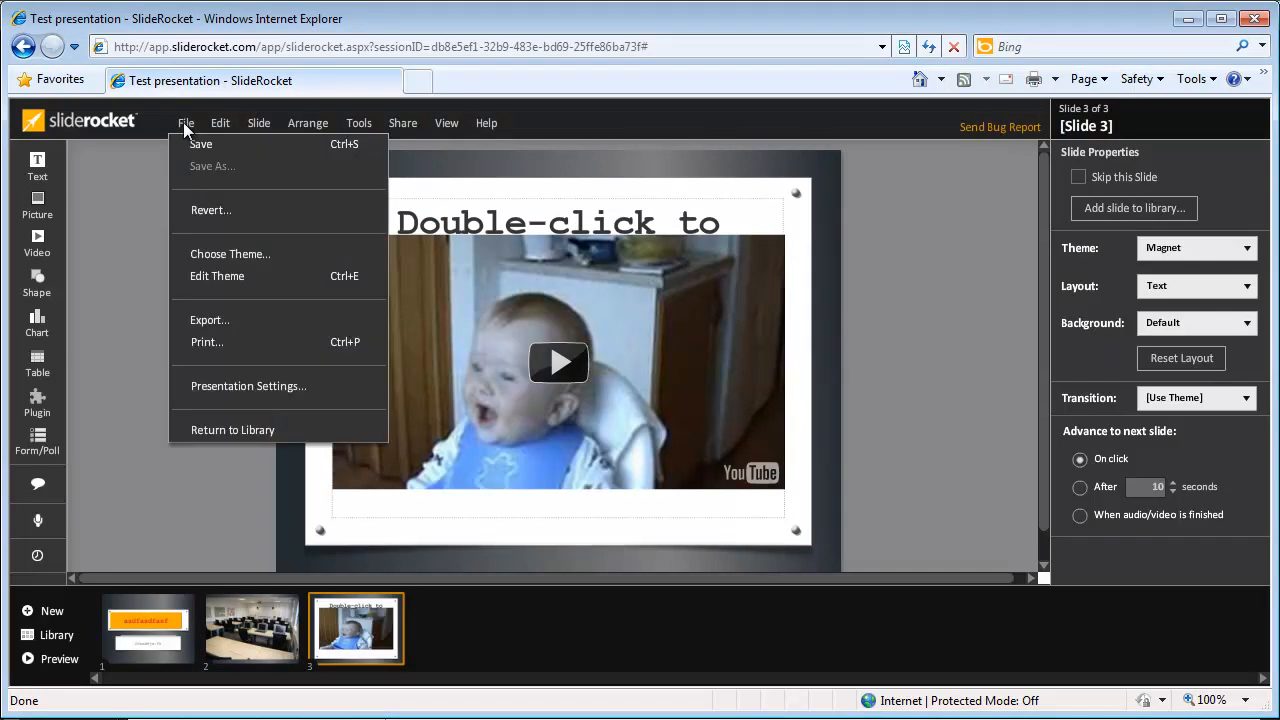
pyautogui.click(199, 143)
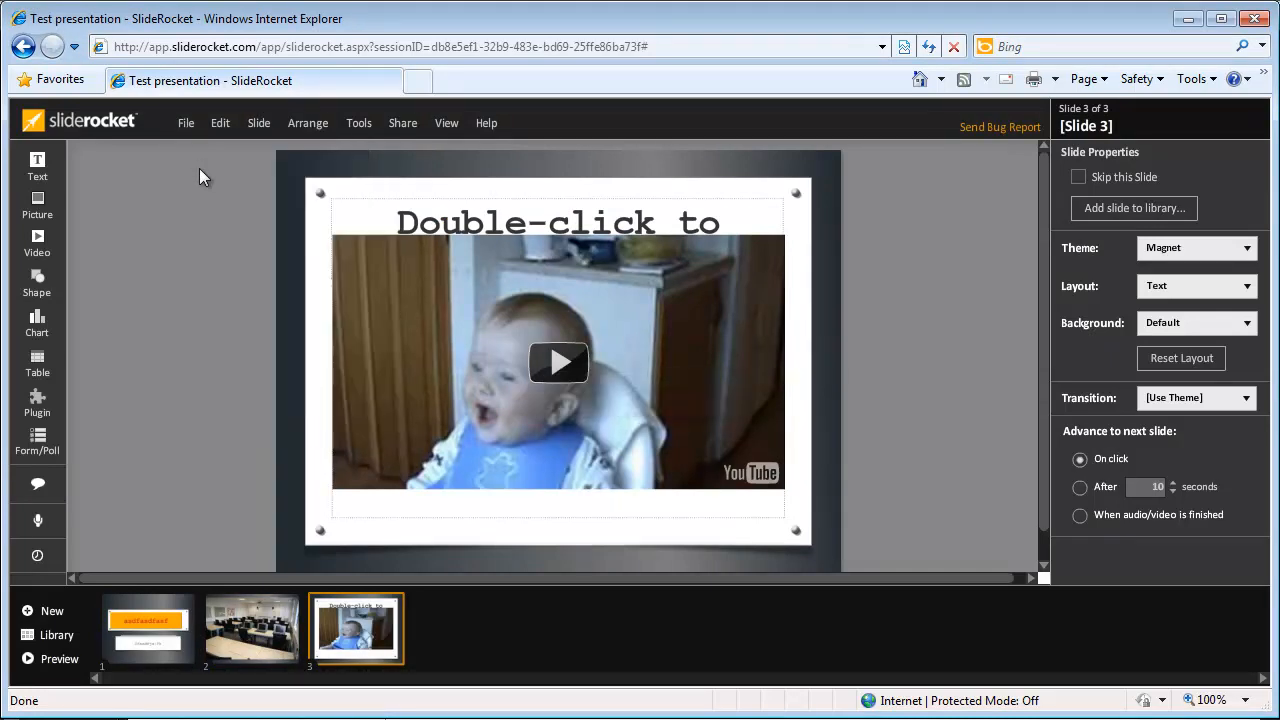
pyautogui.click(189, 124)
pyautogui.click(189, 124)
# Step: Print all three slides to PDF, then cancel the download and dismiss File Ready
pyautogui.click(186, 126)
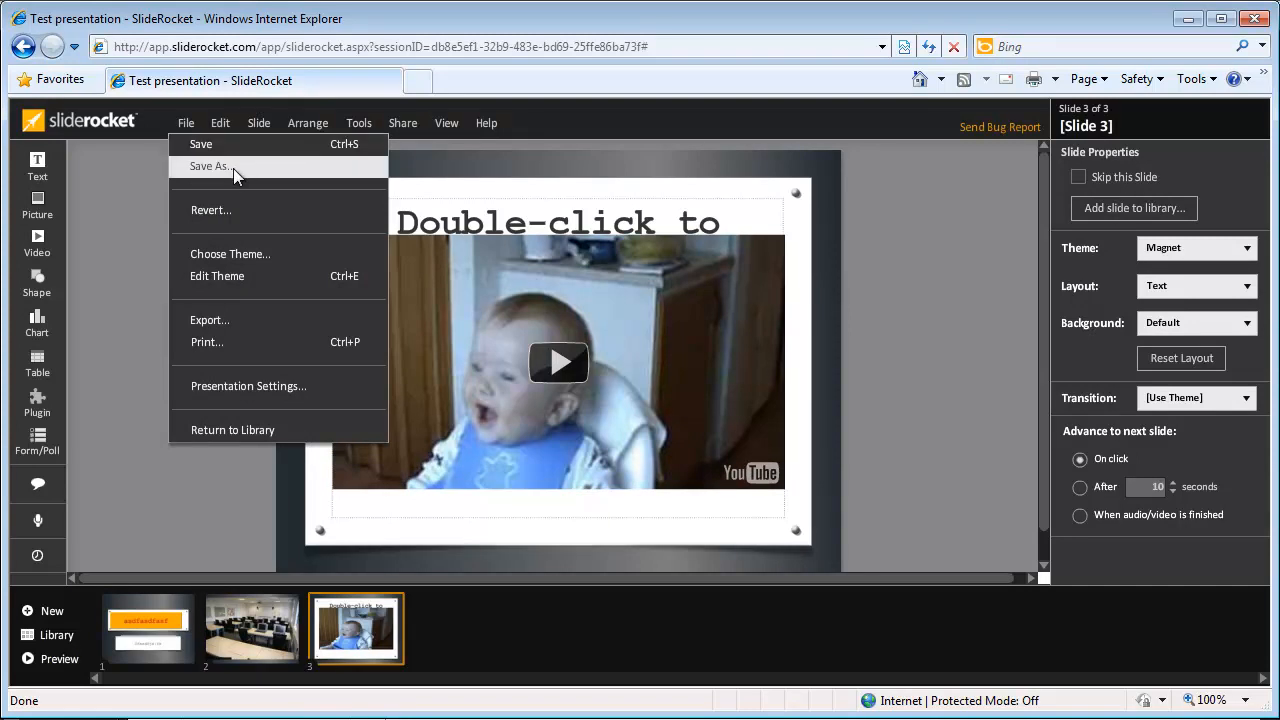
pyautogui.click(243, 341)
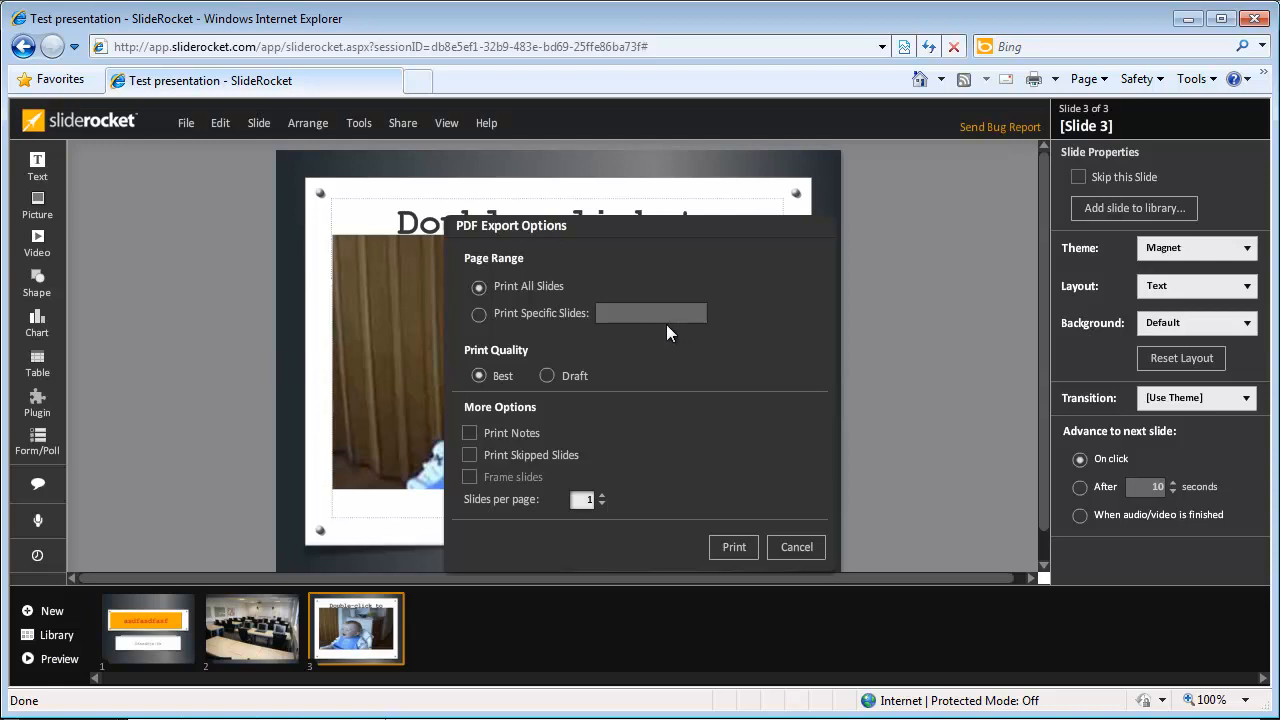
pyautogui.click(731, 549)
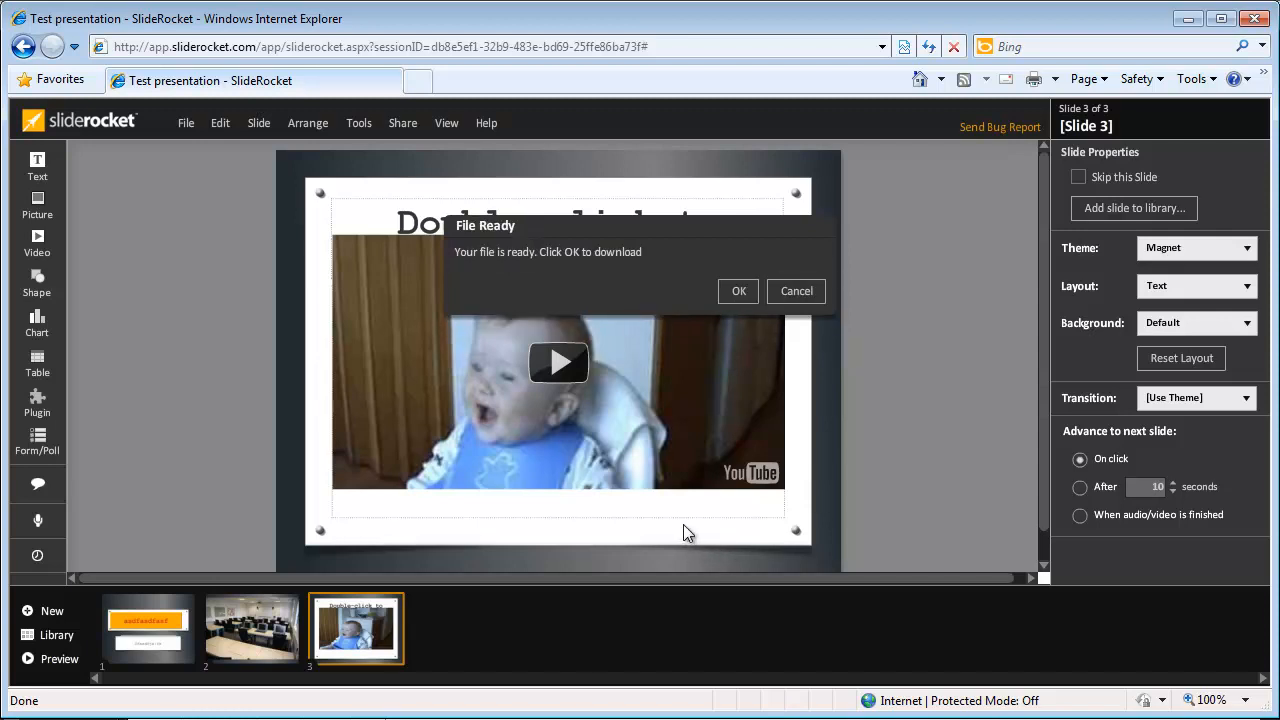
pyautogui.click(737, 291)
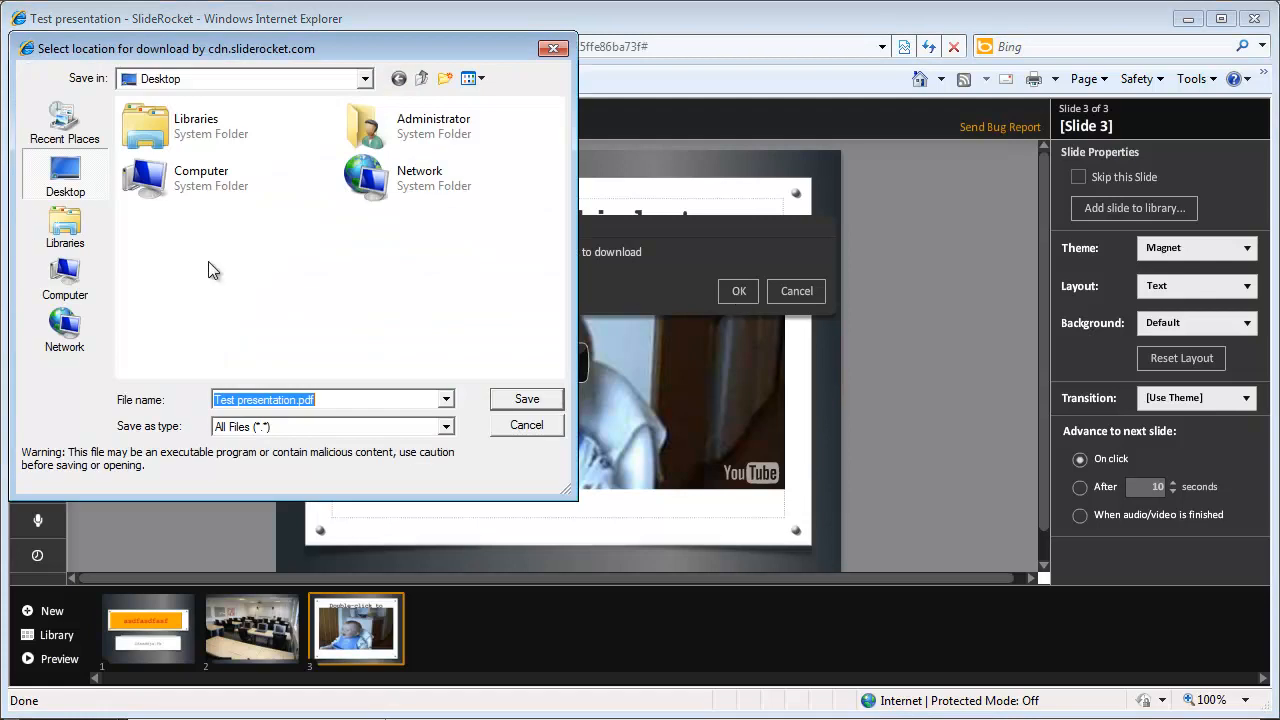
pyautogui.click(526, 426)
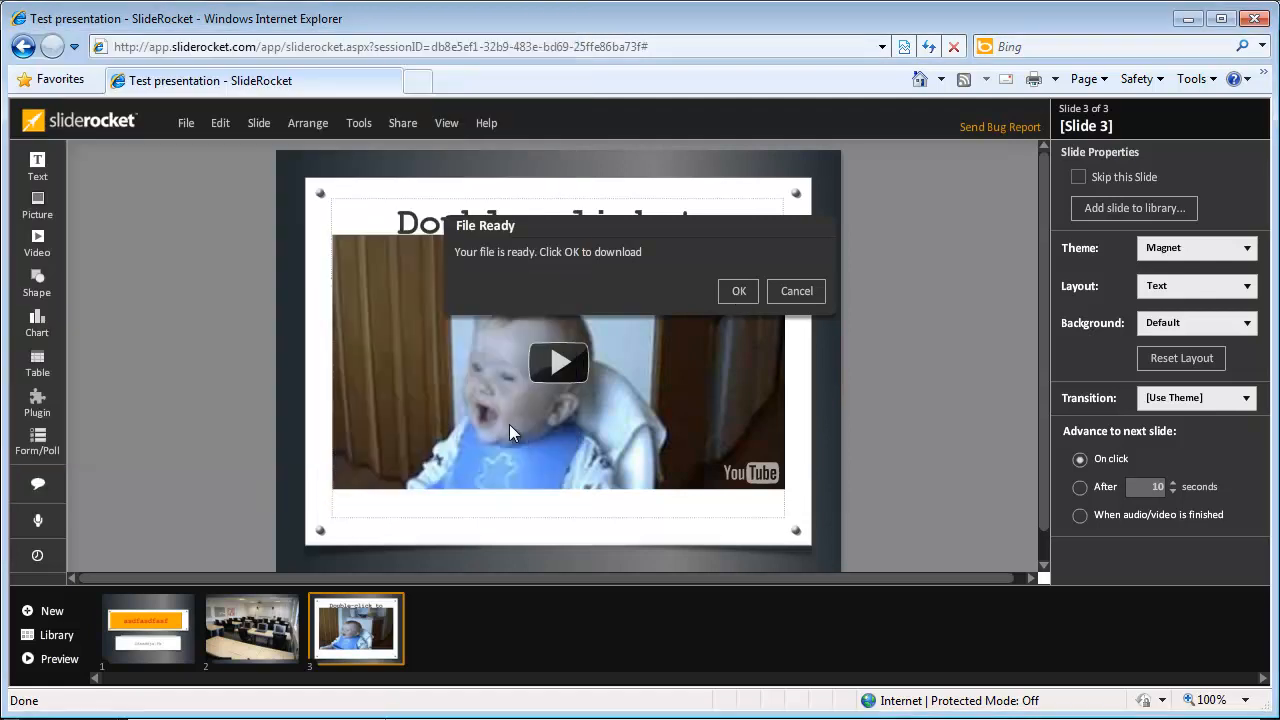
pyautogui.click(776, 297)
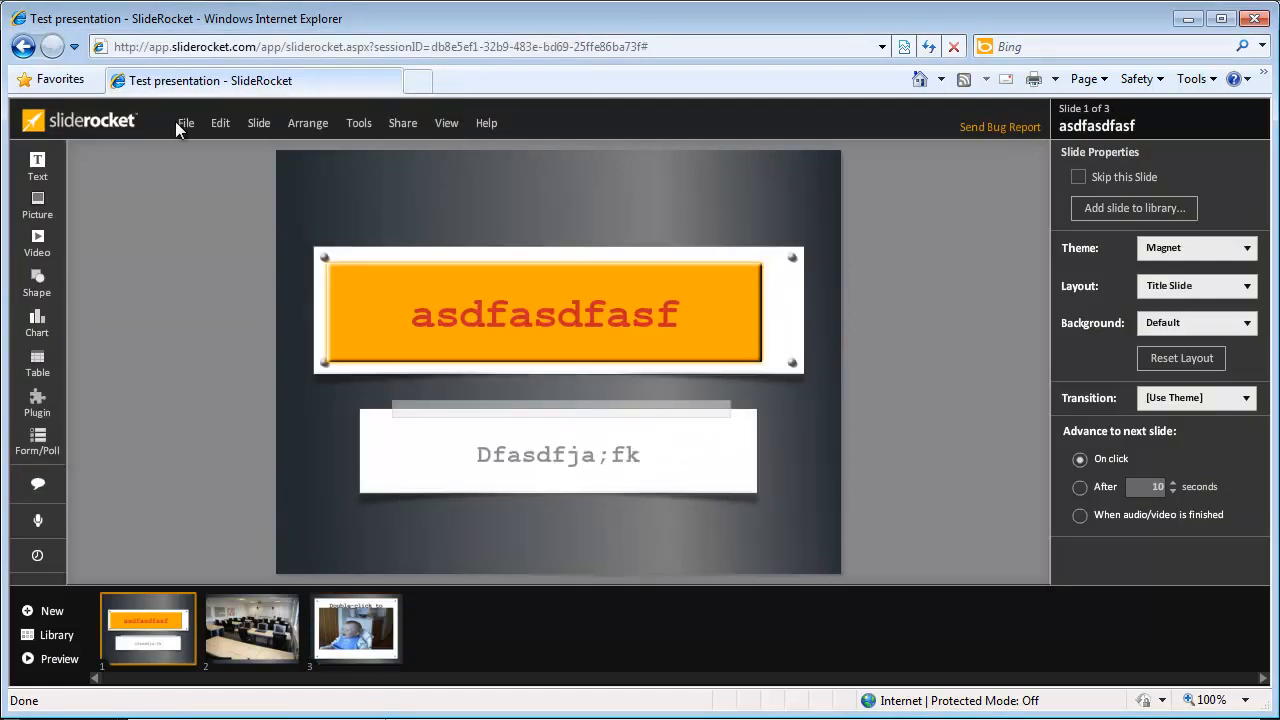
# Step: Get the presentation's public link from Share > Publish and copy it
pyautogui.click(395, 128)
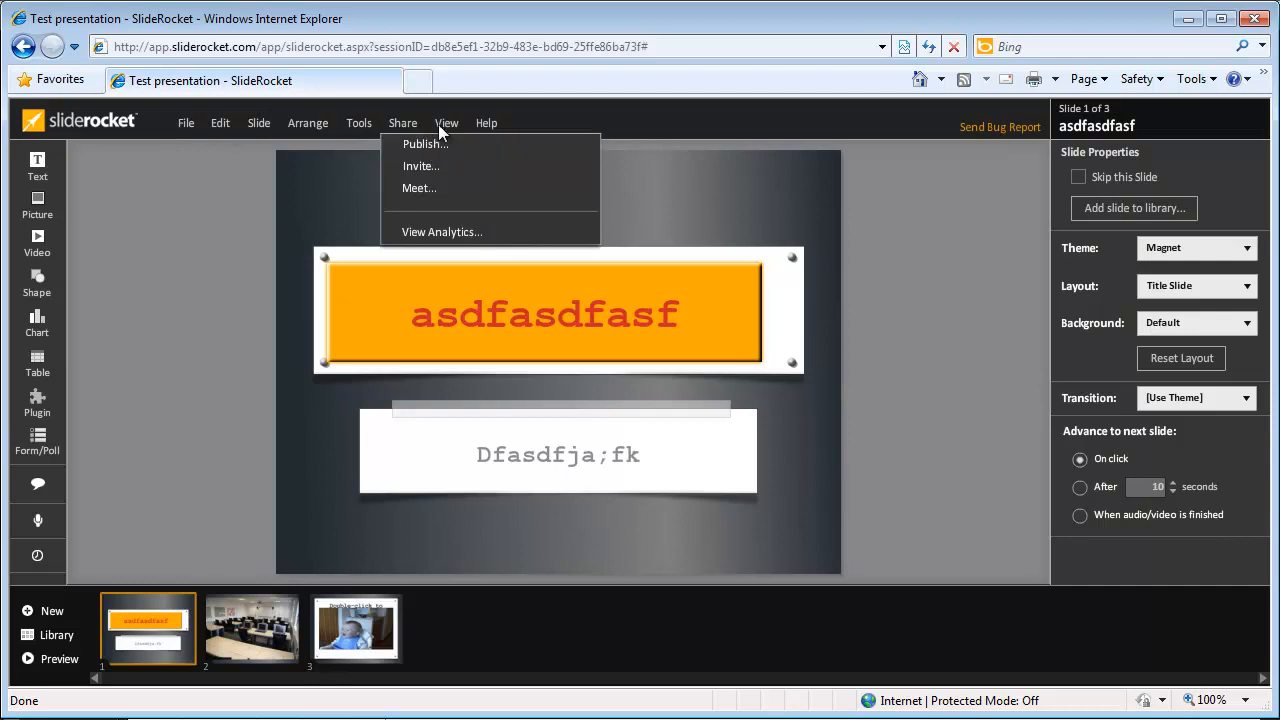
pyautogui.click(420, 144)
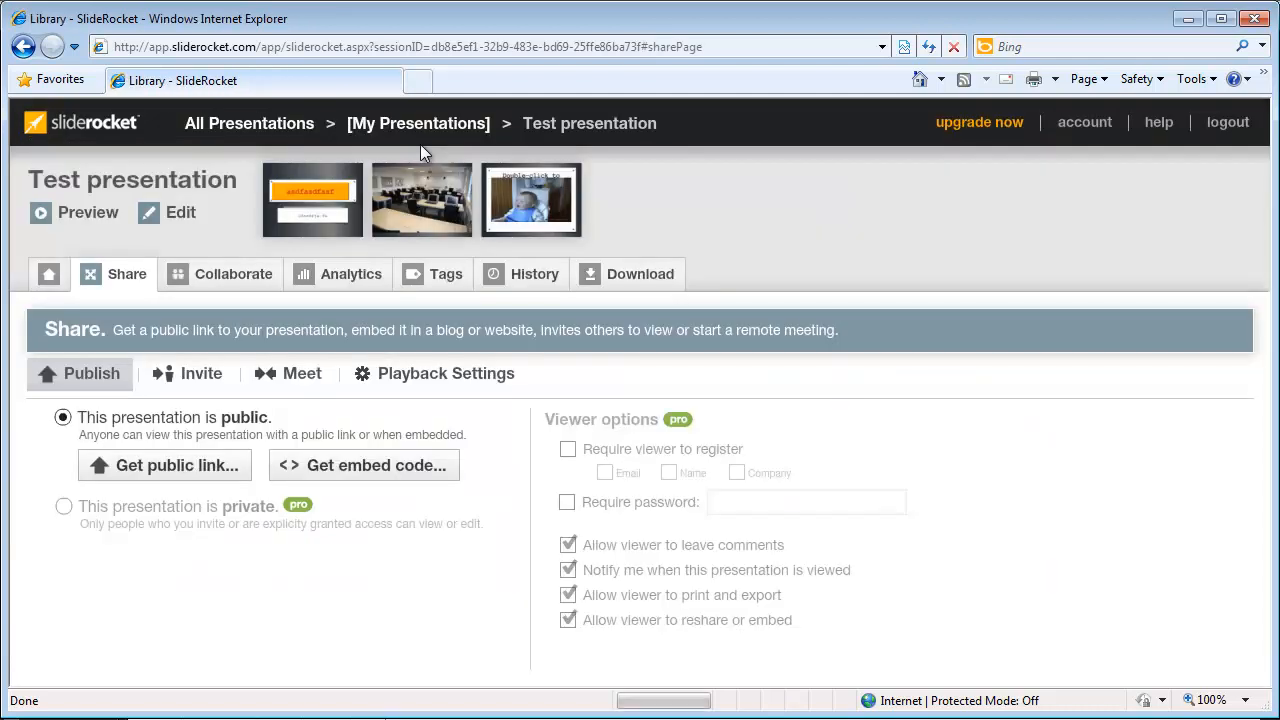
pyautogui.click(200, 466)
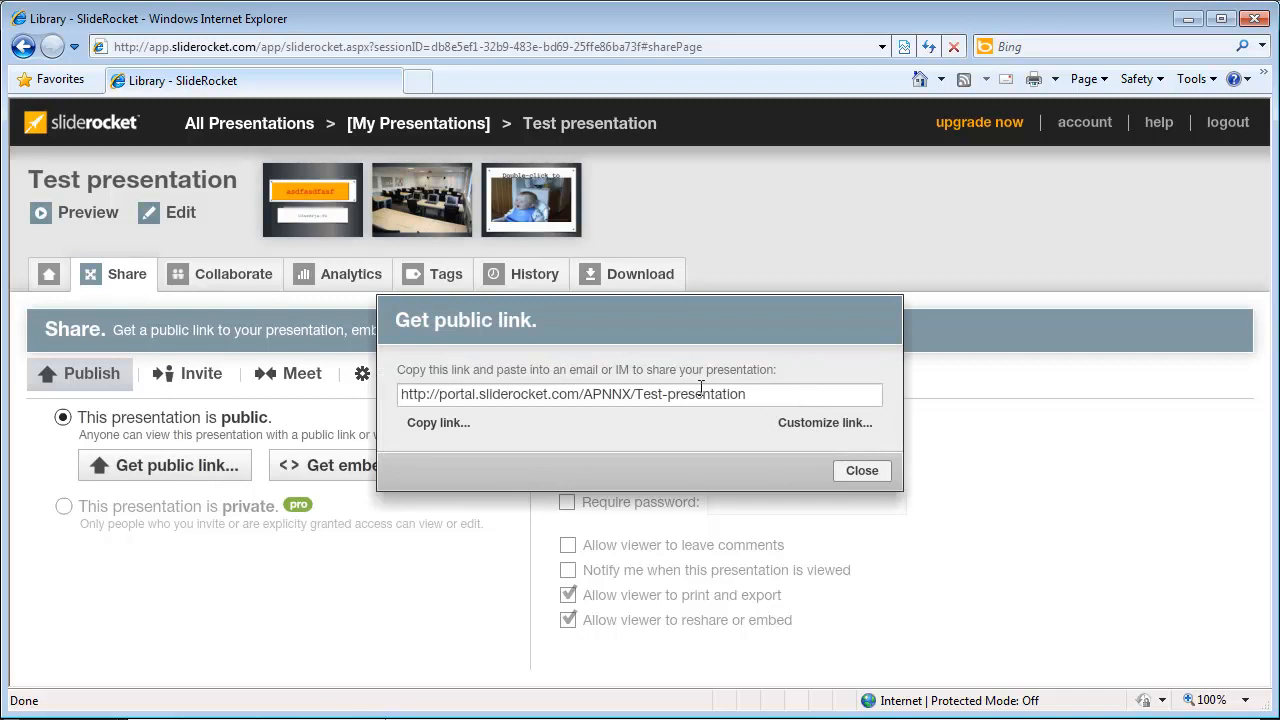
pyautogui.moveTo(806, 394); pyautogui.dragTo(340, 391)
pyautogui.rightClick(517, 397)
pyautogui.click(550, 434)
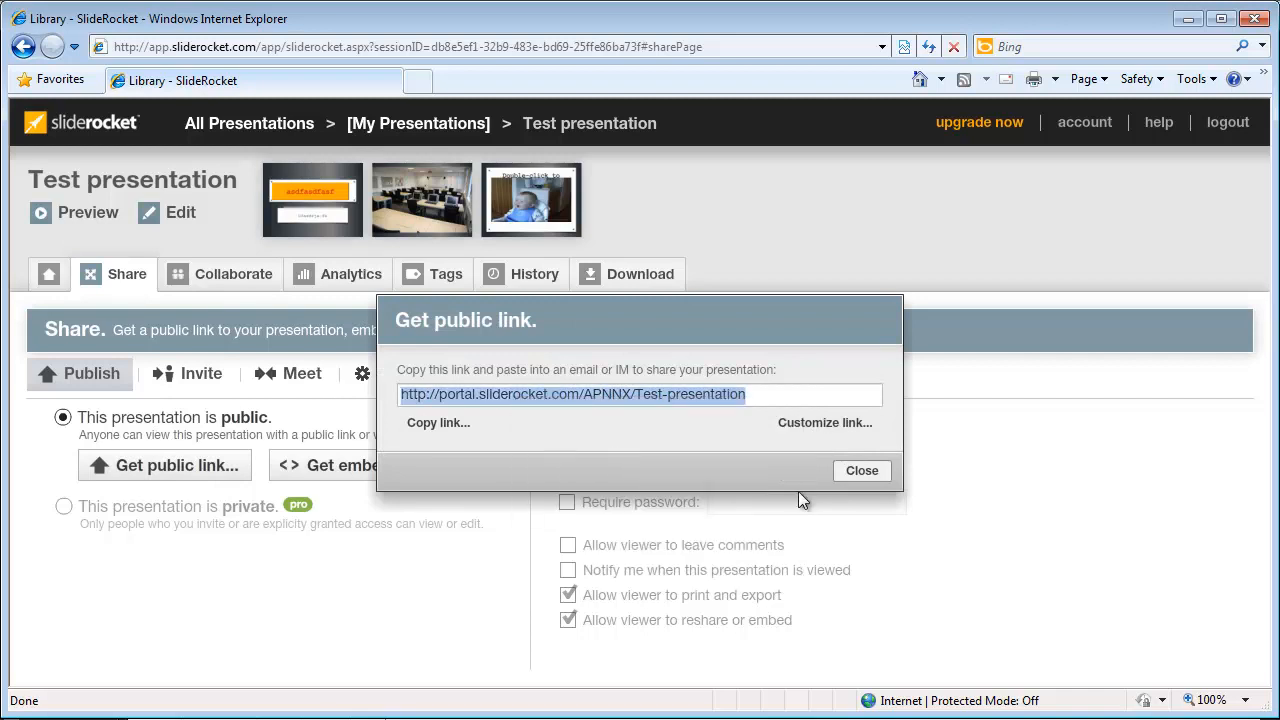
pyautogui.click(871, 473)
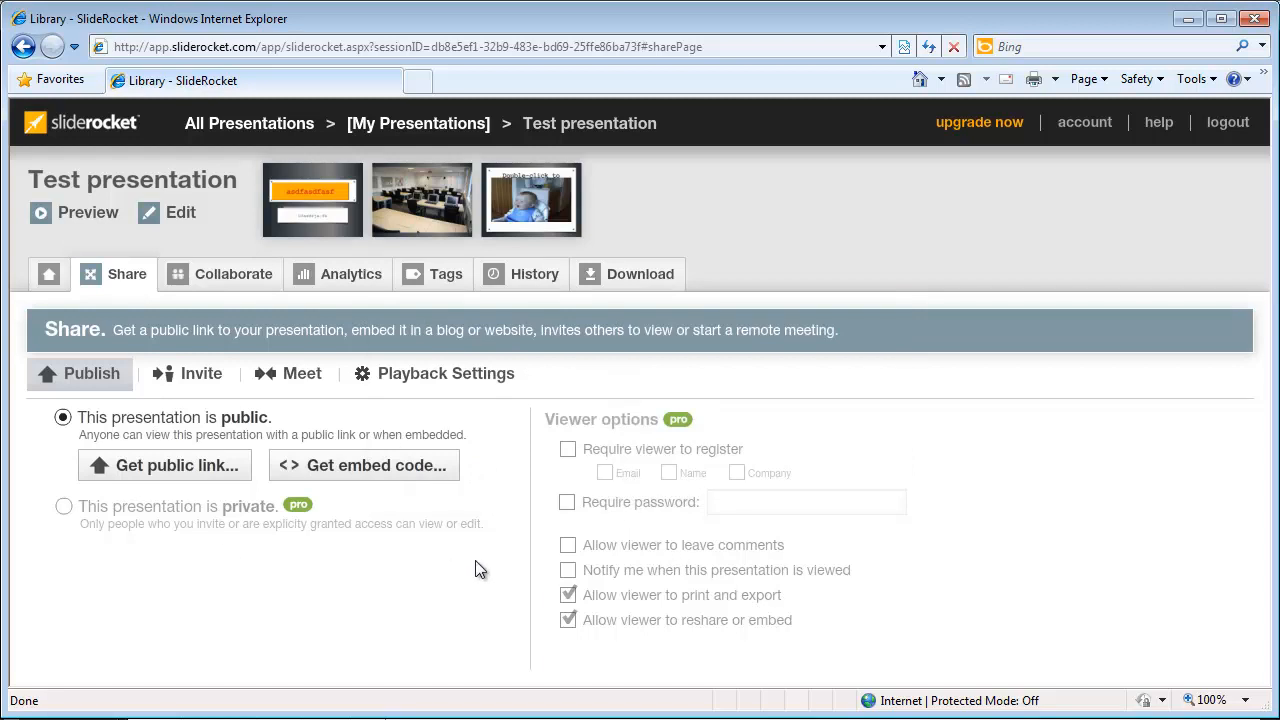
# Step: Limit access to chosen people and add a collaborator by e-mail address
pyautogui.click(256, 284)
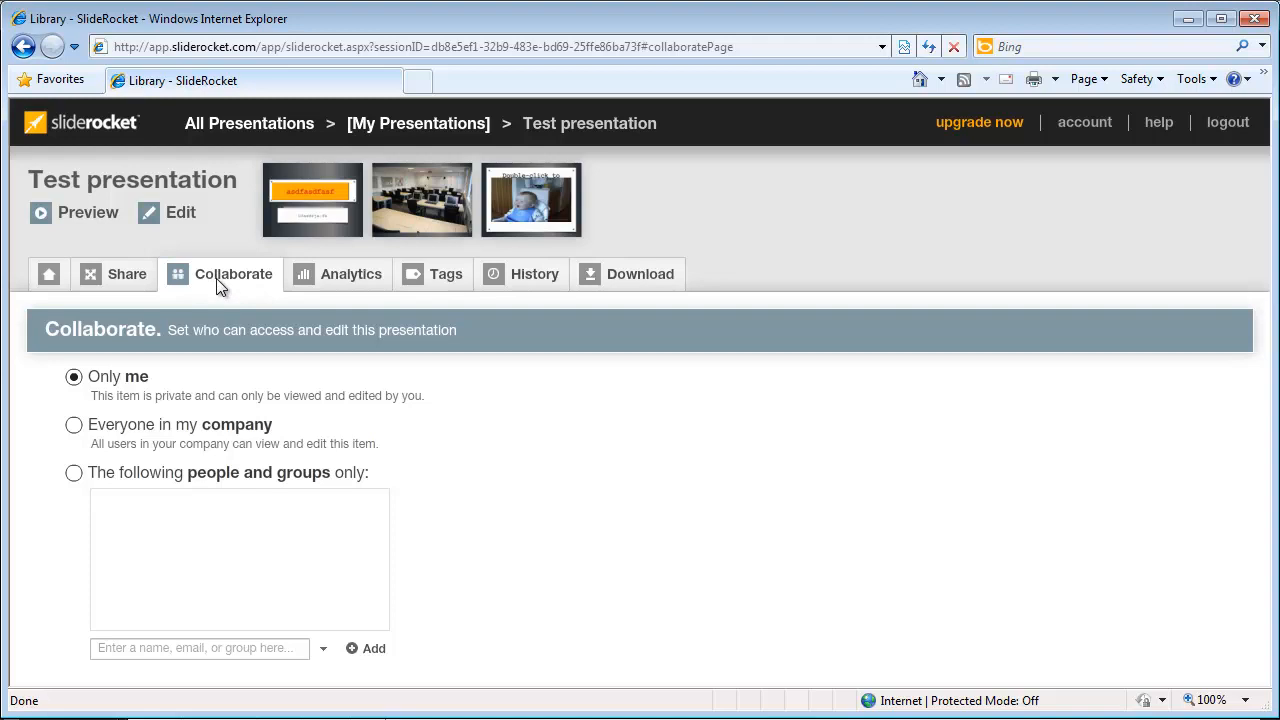
pyautogui.click(74, 474)
pyautogui.click(234, 648)
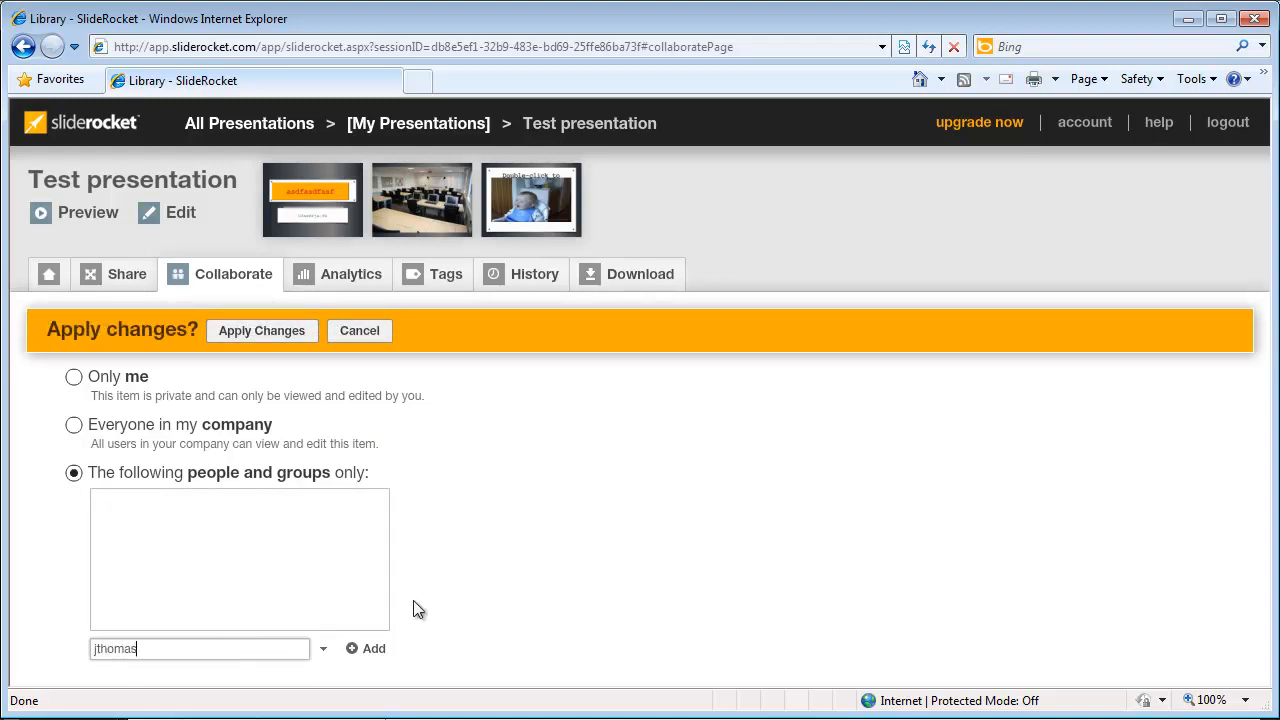
pyautogui.click(366, 648)
# Step: Give the collaborator Edit permission and return to the presentations library
pyautogui.moveTo(323, 508)
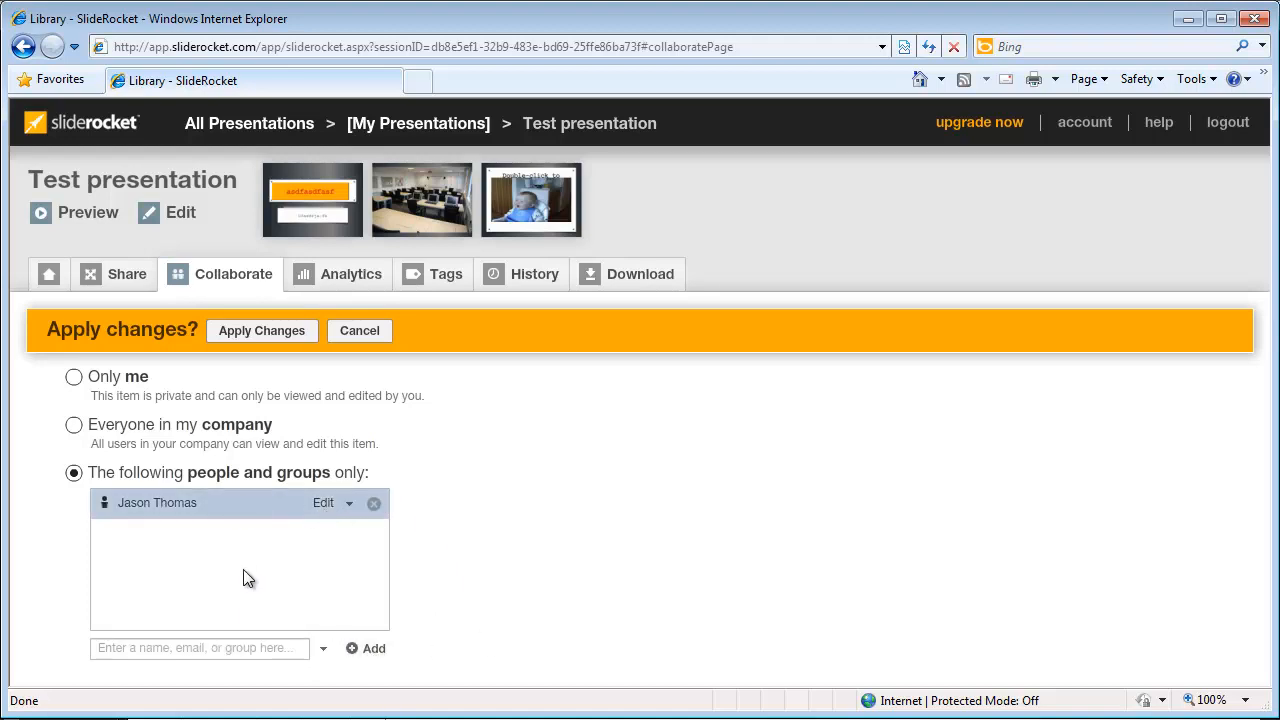
pyautogui.click(348, 504)
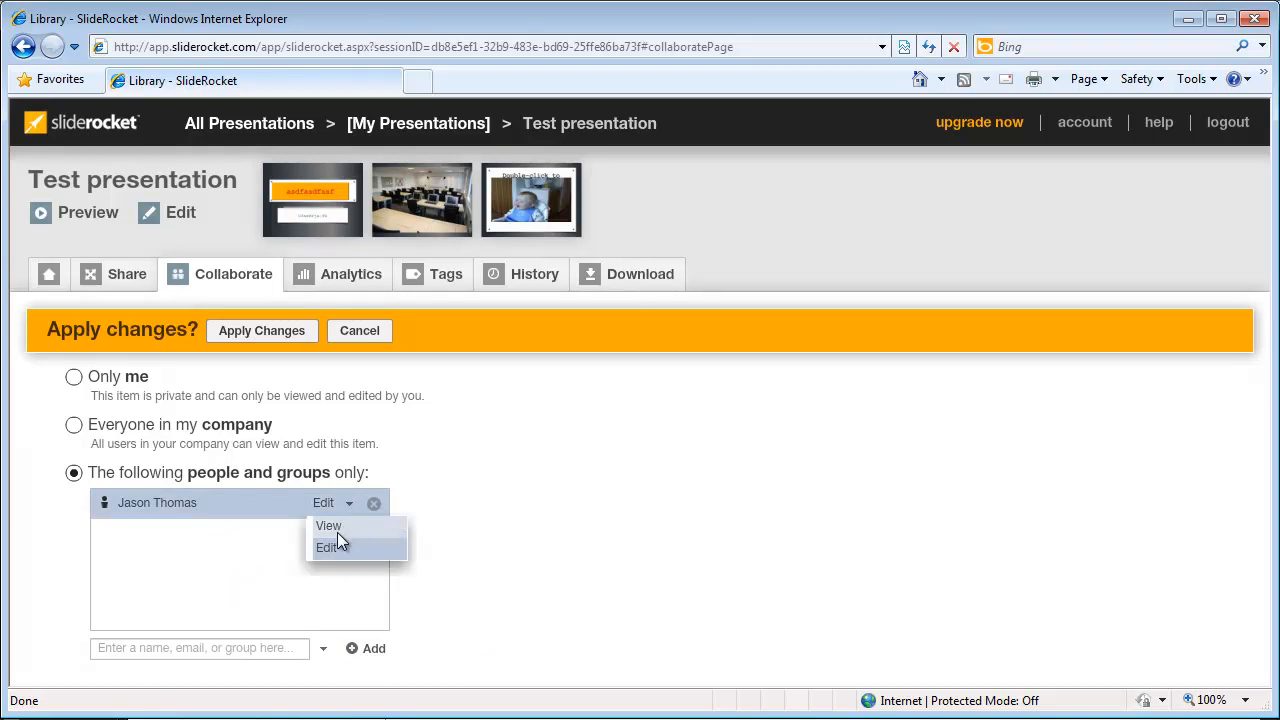
pyautogui.click(336, 528)
pyautogui.click(348, 504)
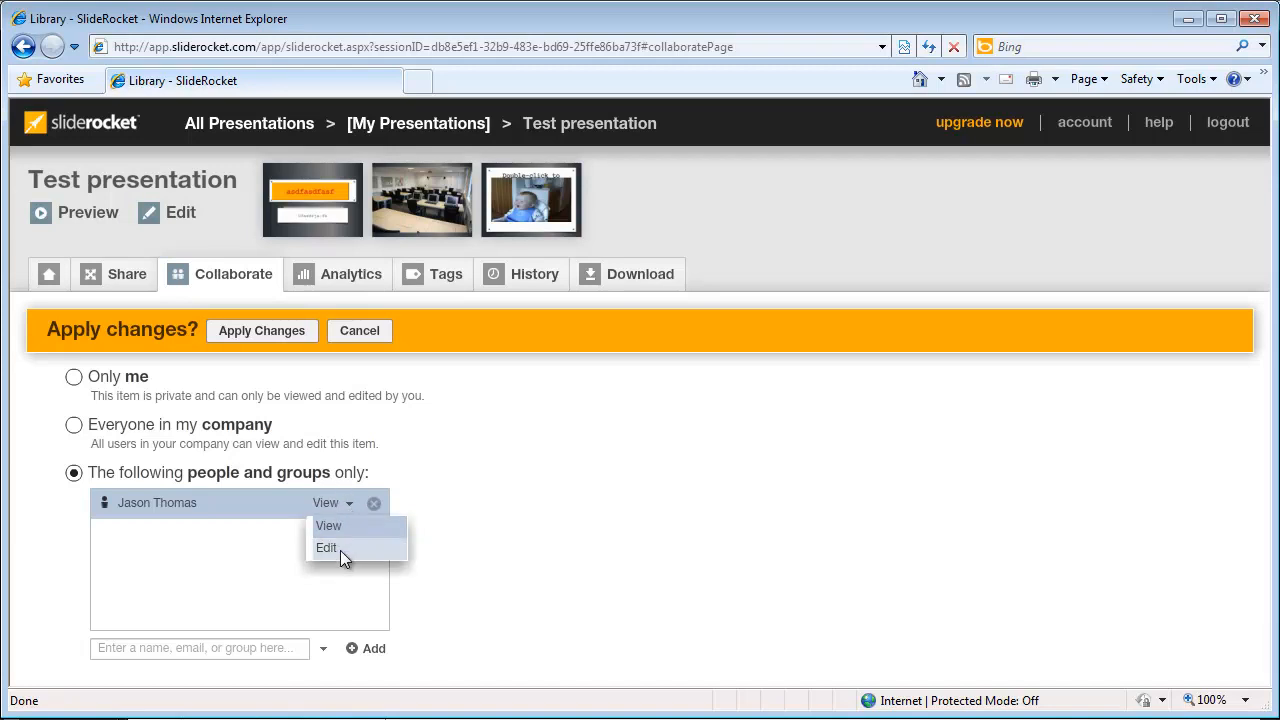
pyautogui.click(340, 550)
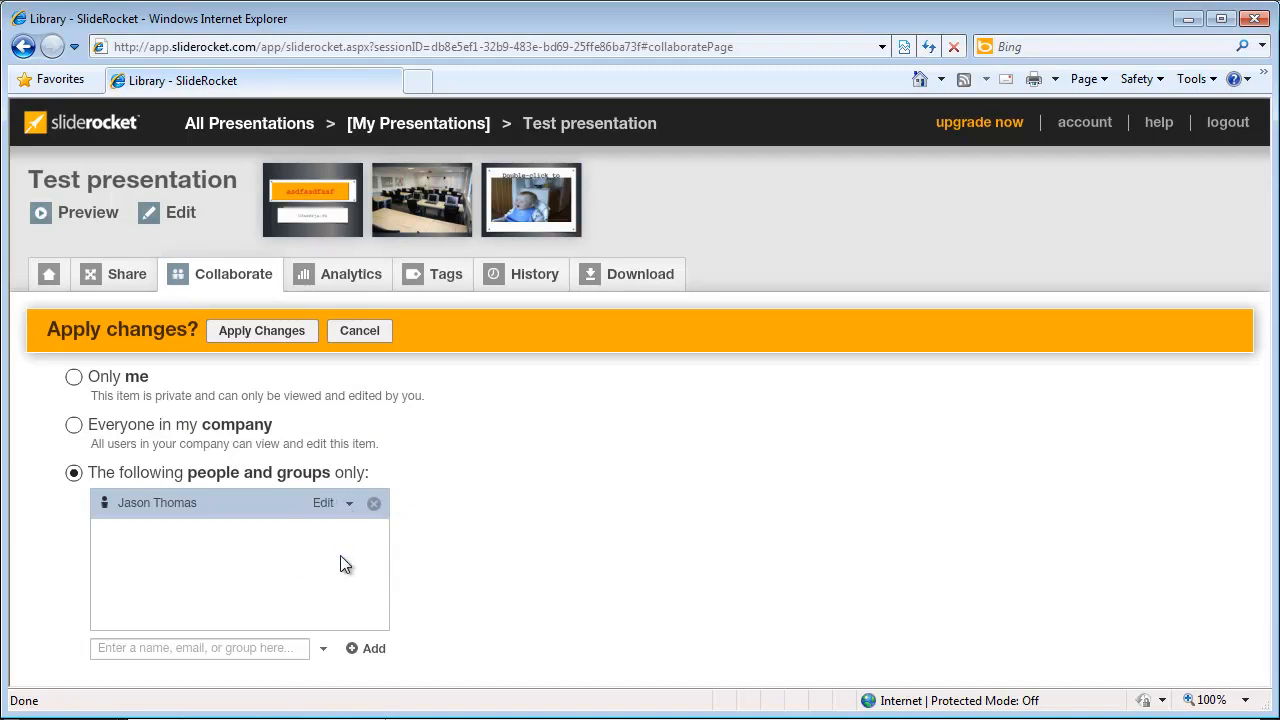
pyautogui.click(290, 123)
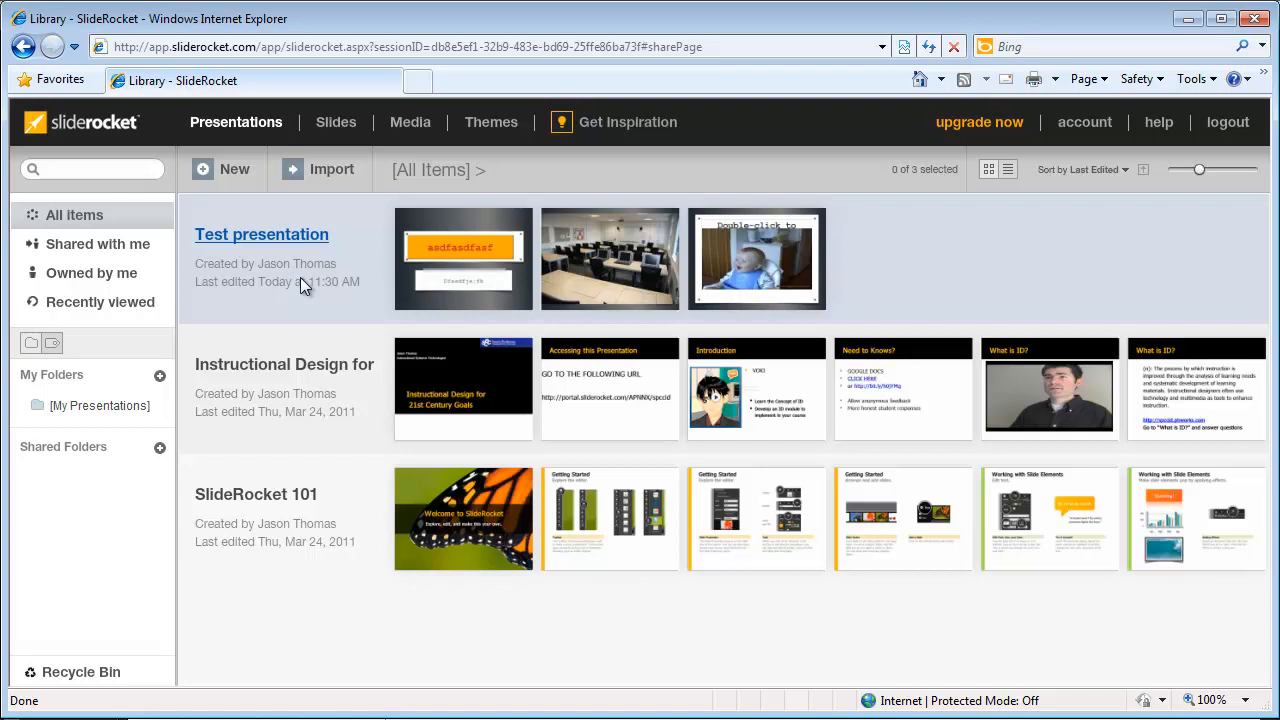
# Step: Open Test presentation's summary, preview to the classroom slide, and run a PDF export
pyautogui.doubleClick(291, 273)
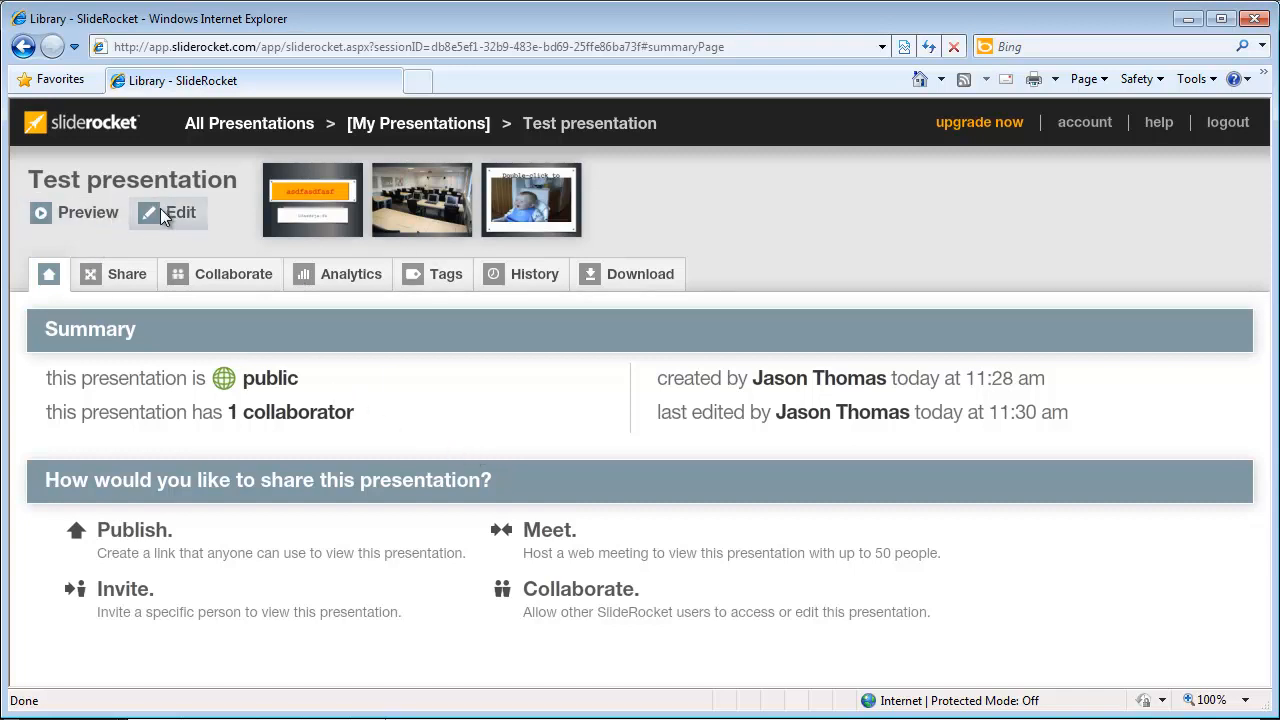
pyautogui.click(67, 213)
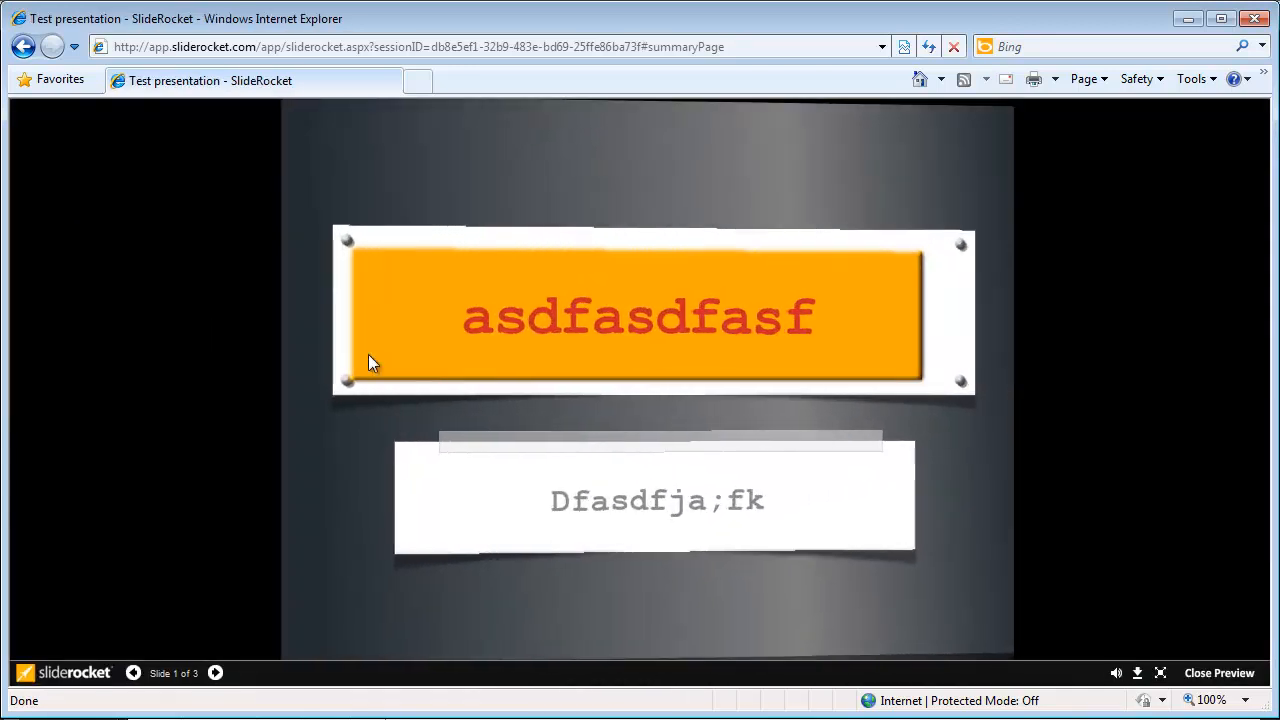
pyautogui.click(217, 674)
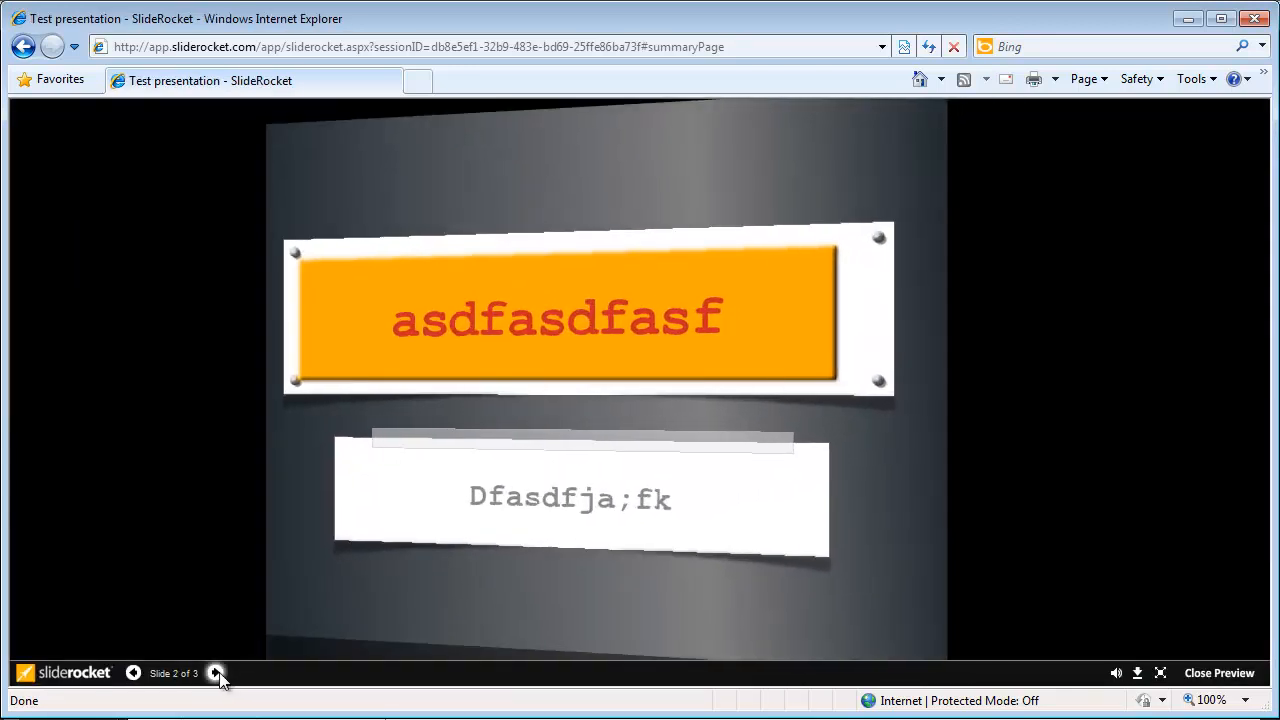
pyautogui.click(1138, 683)
pyautogui.click(745, 543)
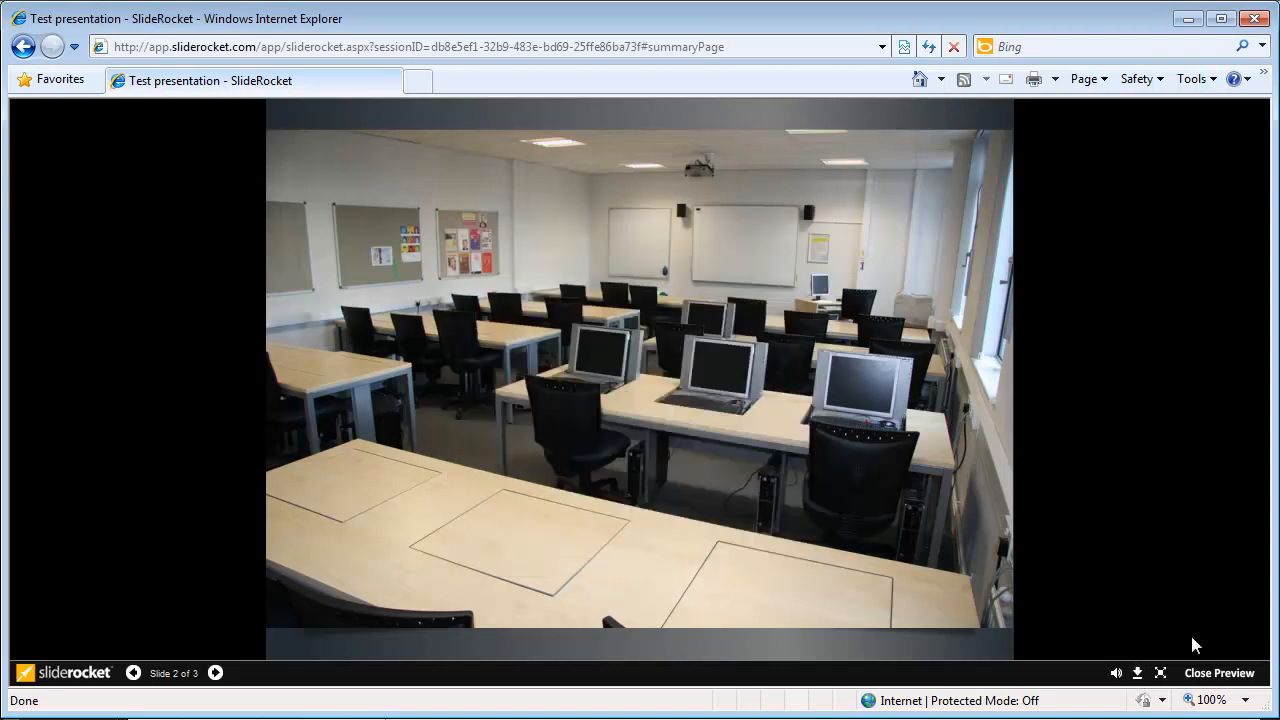